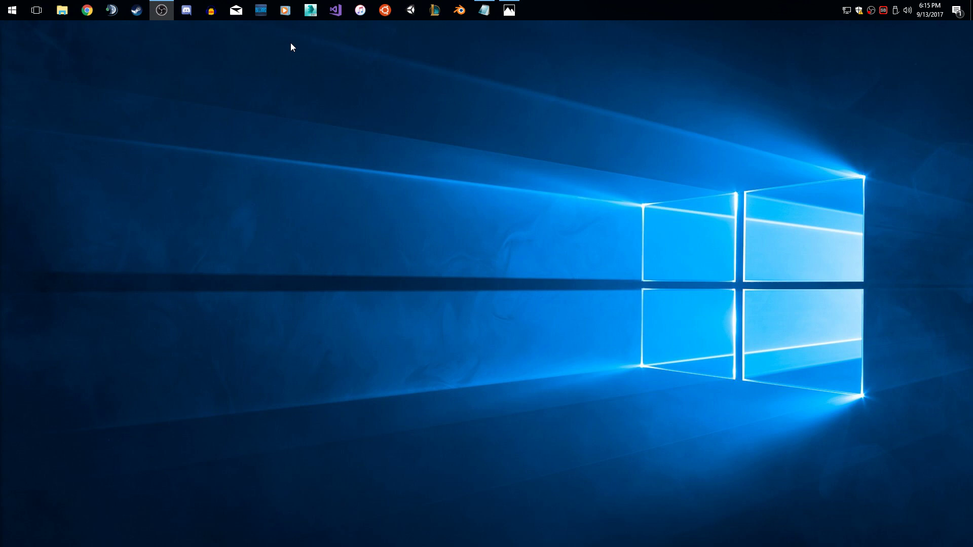
# Step: Start Unity and open the PhotonTorpedoExample project
pyautogui.click(415, 14)
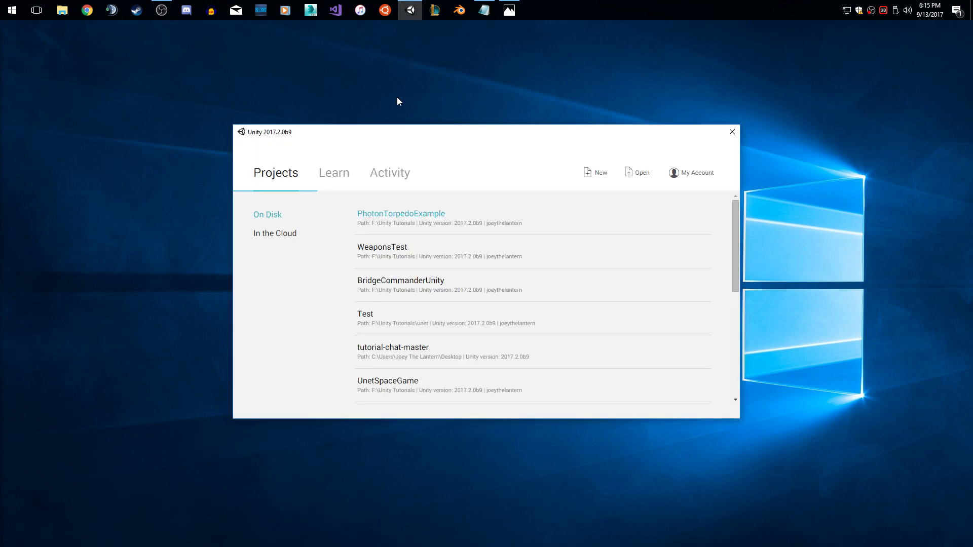
pyautogui.click(431, 217)
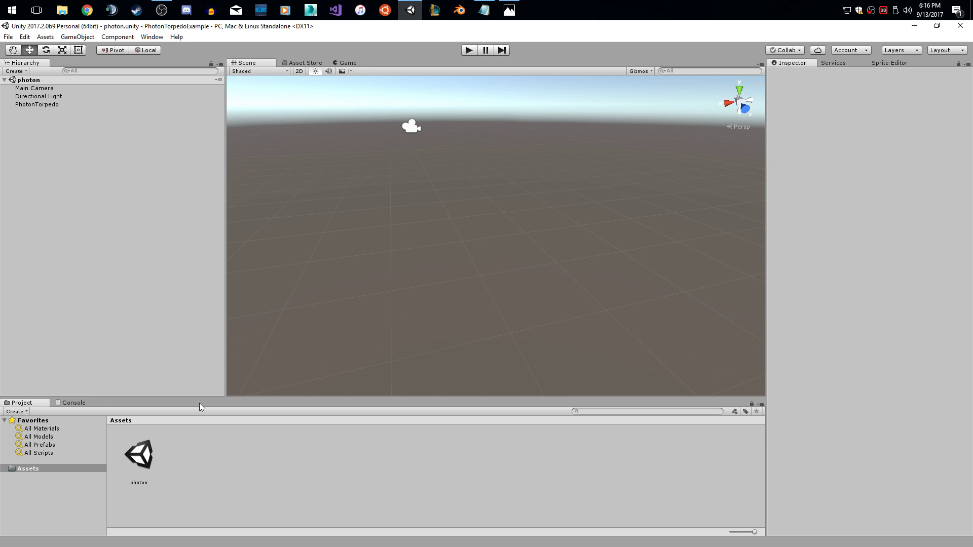
# Step: Import the CAPhoton texture and the FedPhotonTorp sound from the Desktop into the project's Assets folder
pyautogui.rightClick(268, 455)
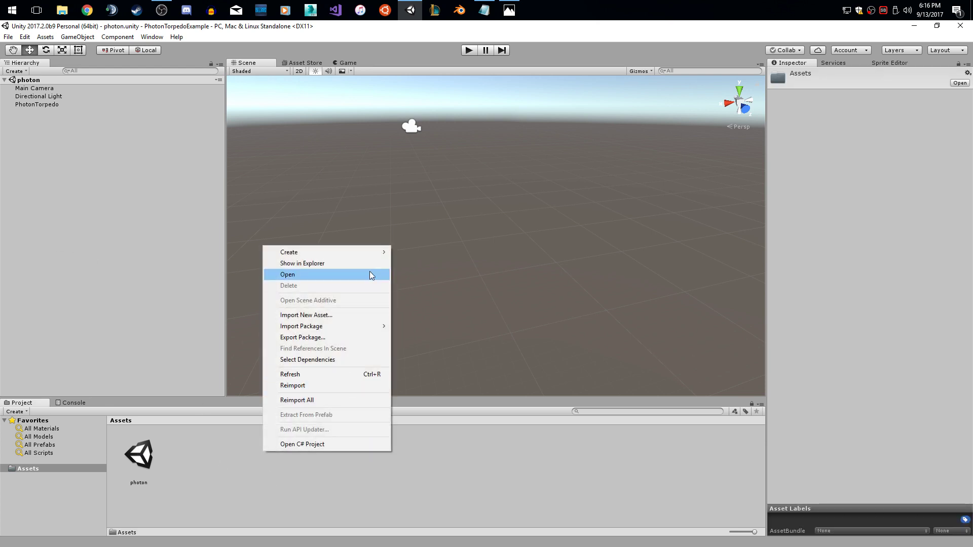
pyautogui.moveTo(374, 253)
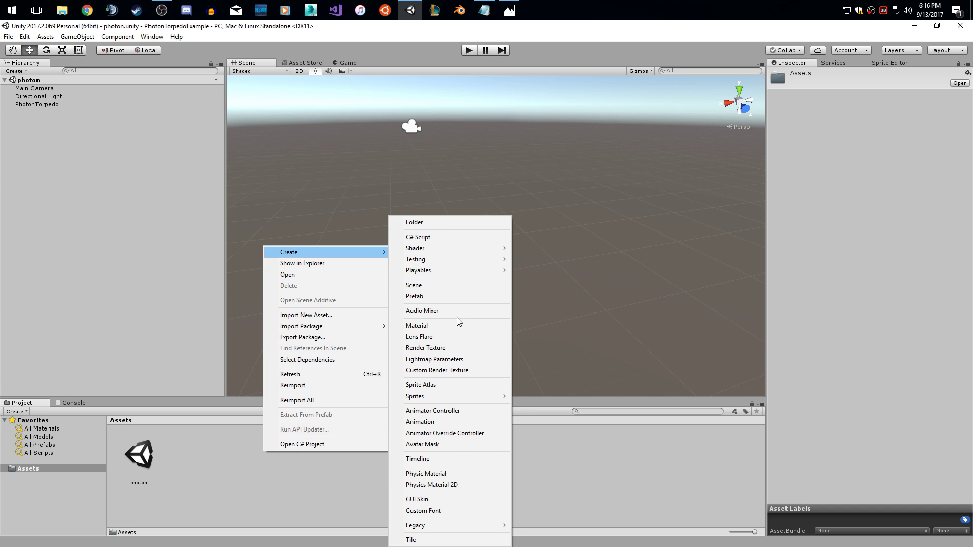
pyautogui.click(358, 313)
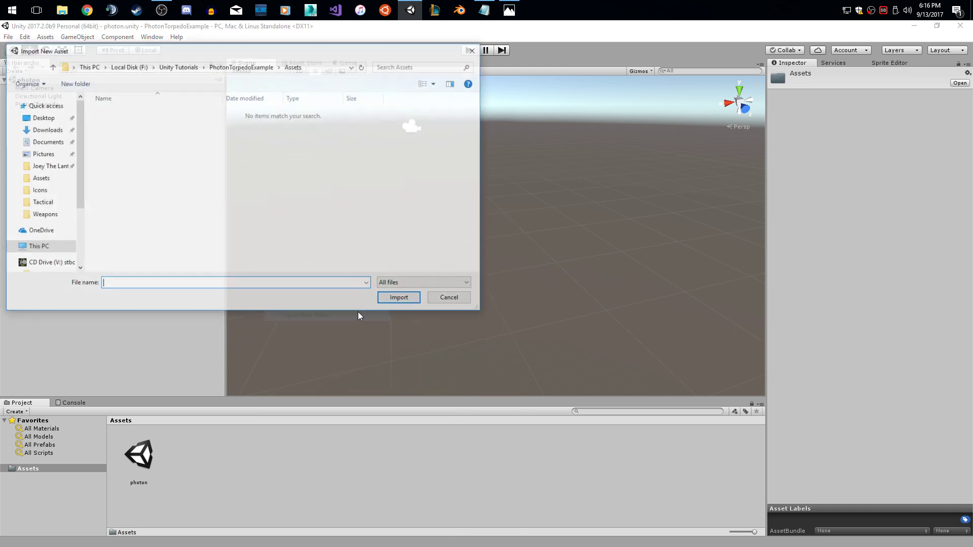
pyautogui.click(42, 117)
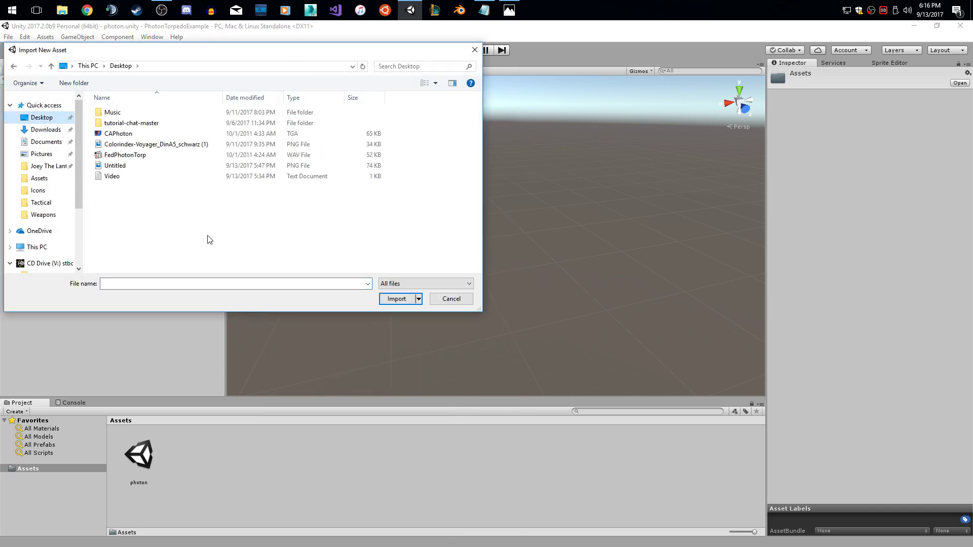
pyautogui.click(144, 134)
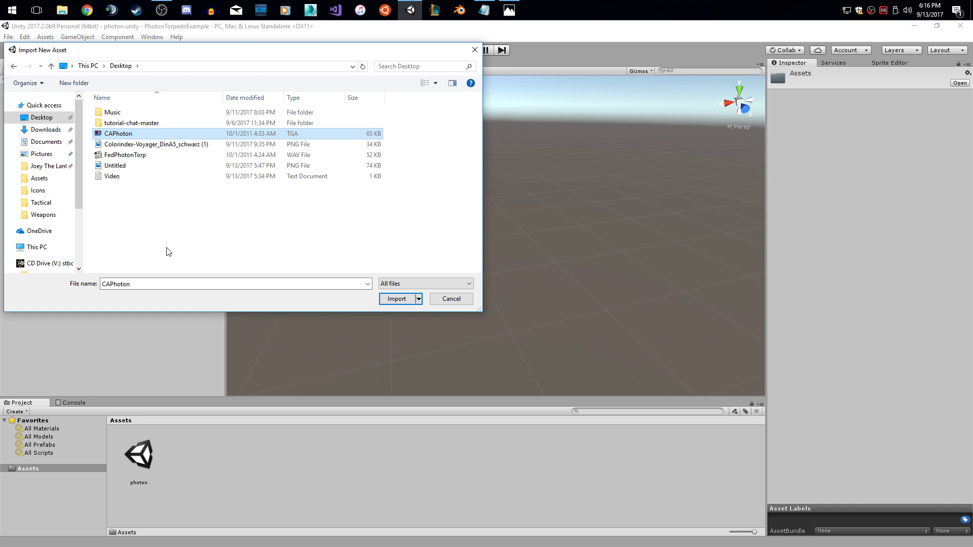
pyautogui.keyDown('ctrl'); pyautogui.click(157, 155); pyautogui.keyUp('ctrl')
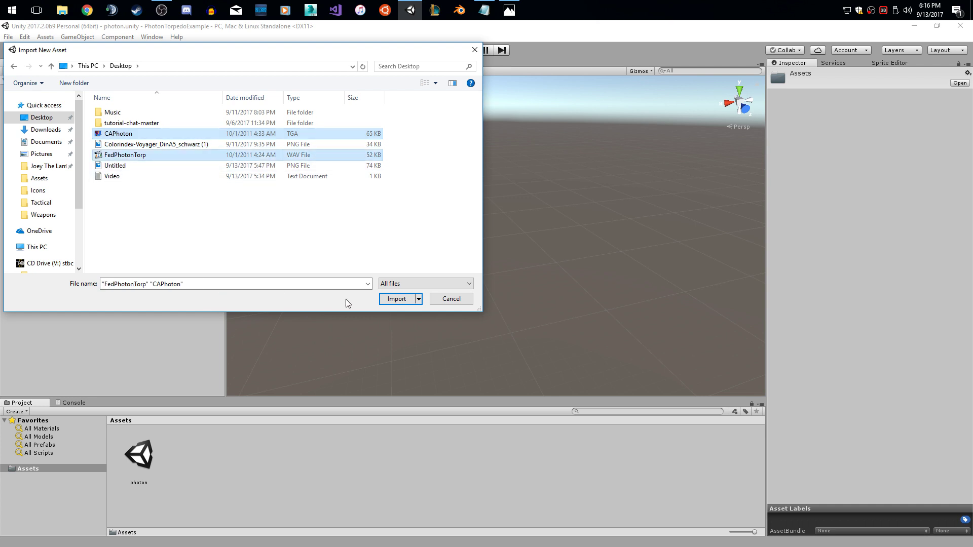
pyautogui.click(396, 299)
pyautogui.click(196, 472)
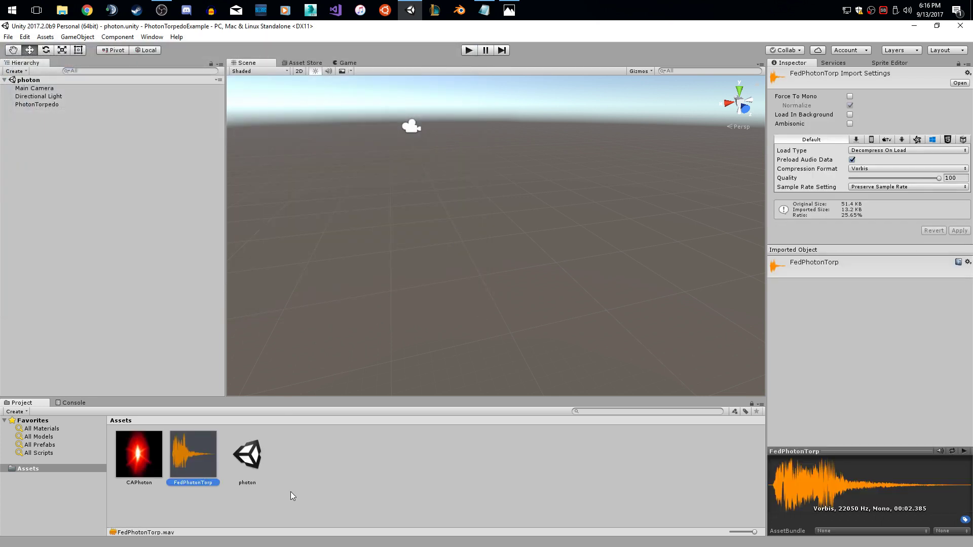
pyautogui.click(307, 477)
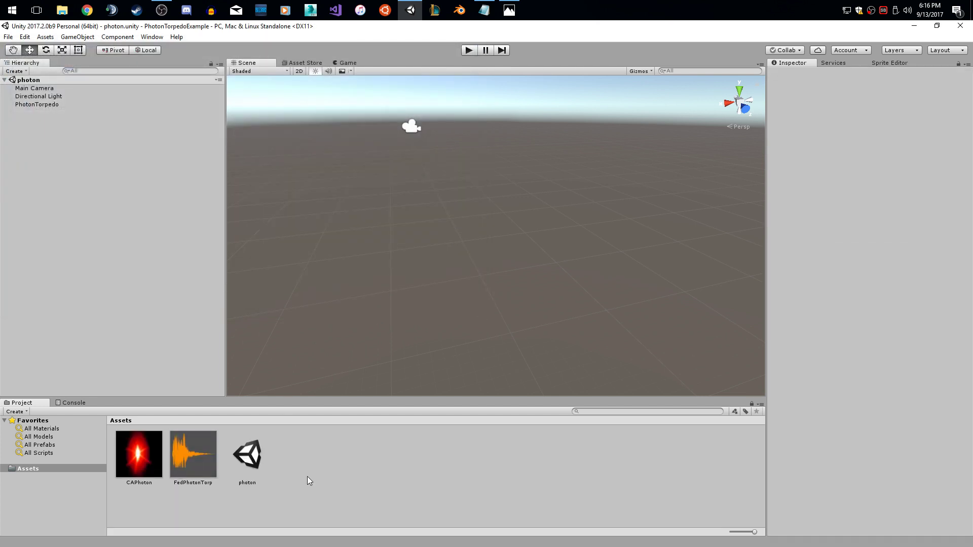
# Step: Set the CAPhoton image's texture type to Sprite (2D and UI) and apply the import settings
pyautogui.click(153, 461)
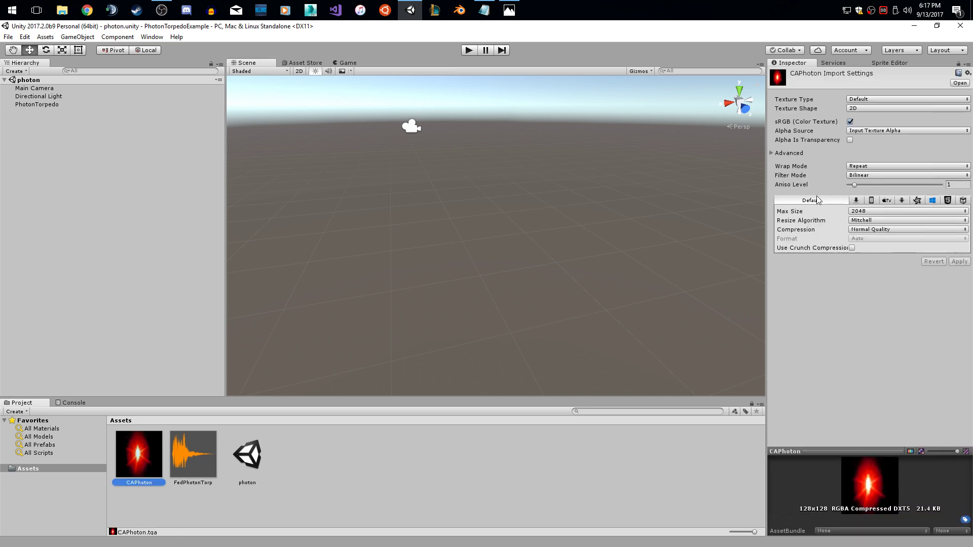
pyautogui.moveTo(810, 136)
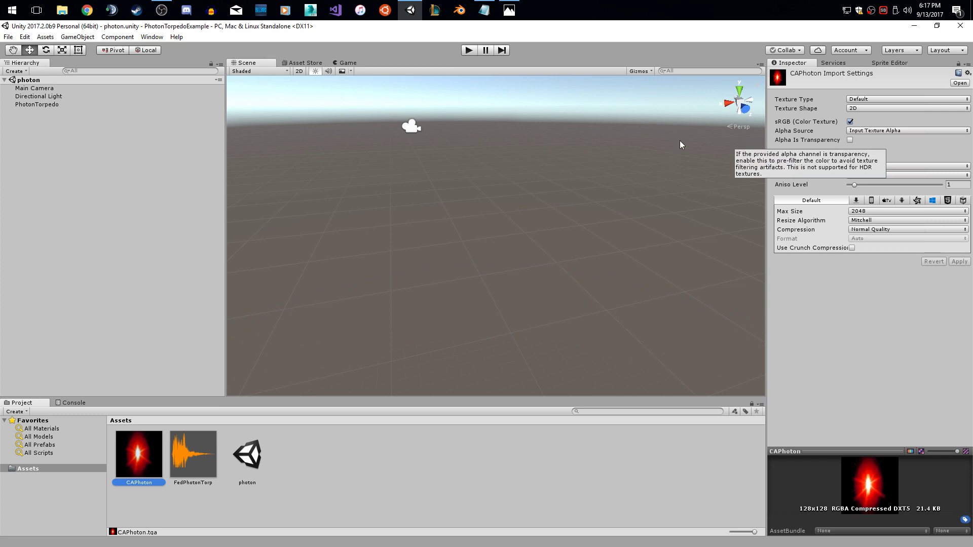
pyautogui.click(865, 99)
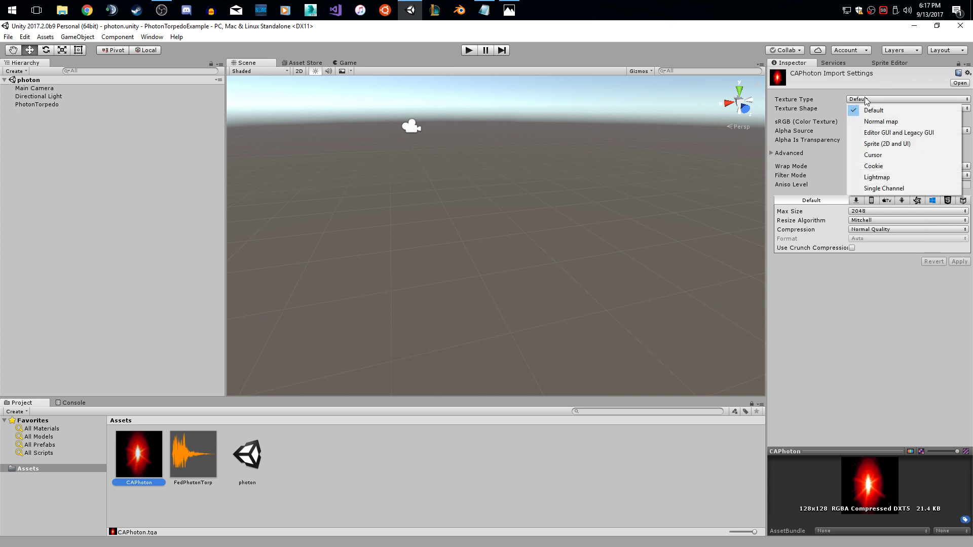
pyautogui.click(898, 147)
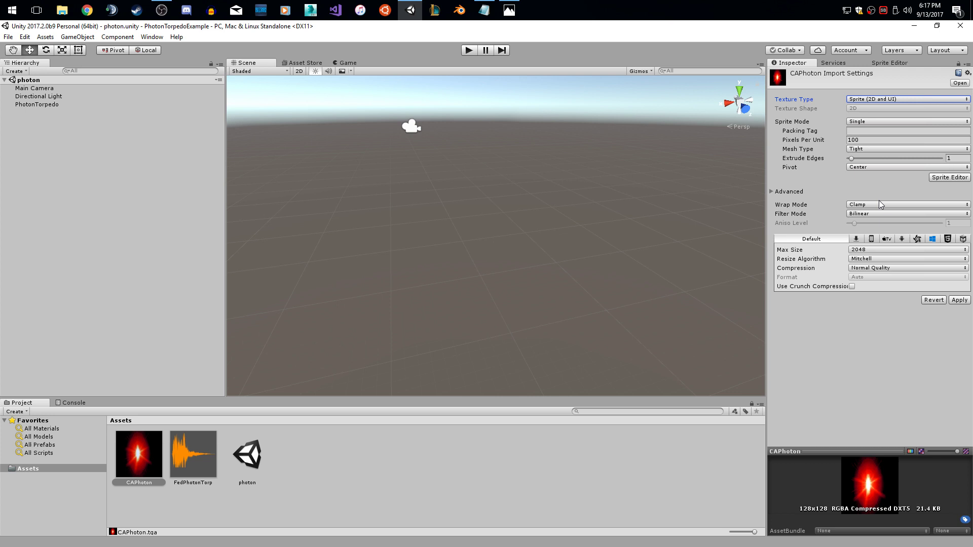
pyautogui.click(958, 300)
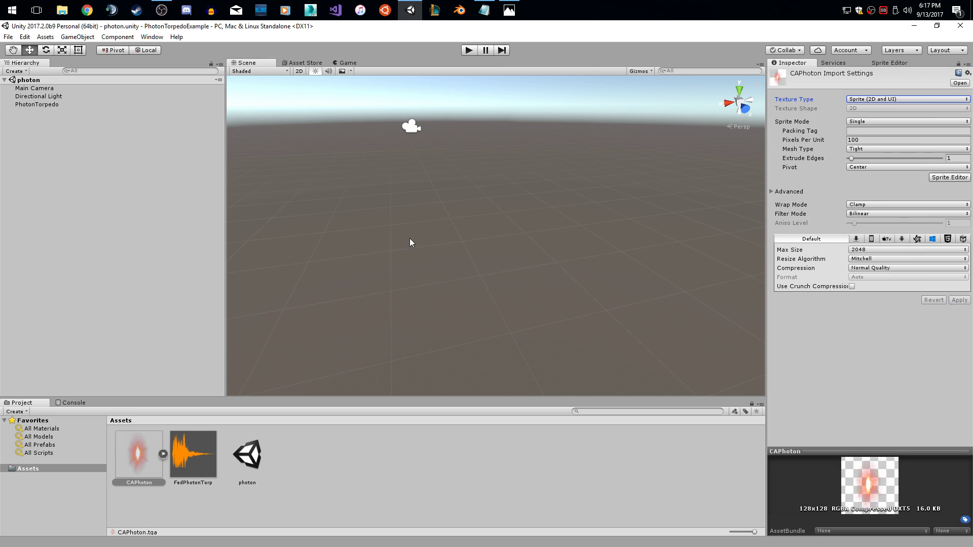
# Step: Examine the CAPhoton sprite in the Sprite Editor and the import settings of the FedPhotonTorp sound
pyautogui.click(898, 62)
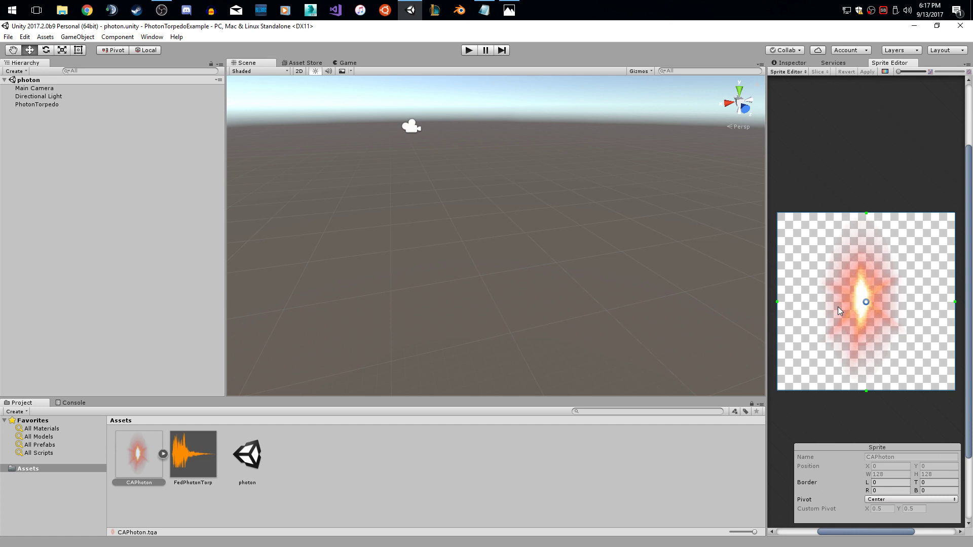
pyautogui.click(791, 64)
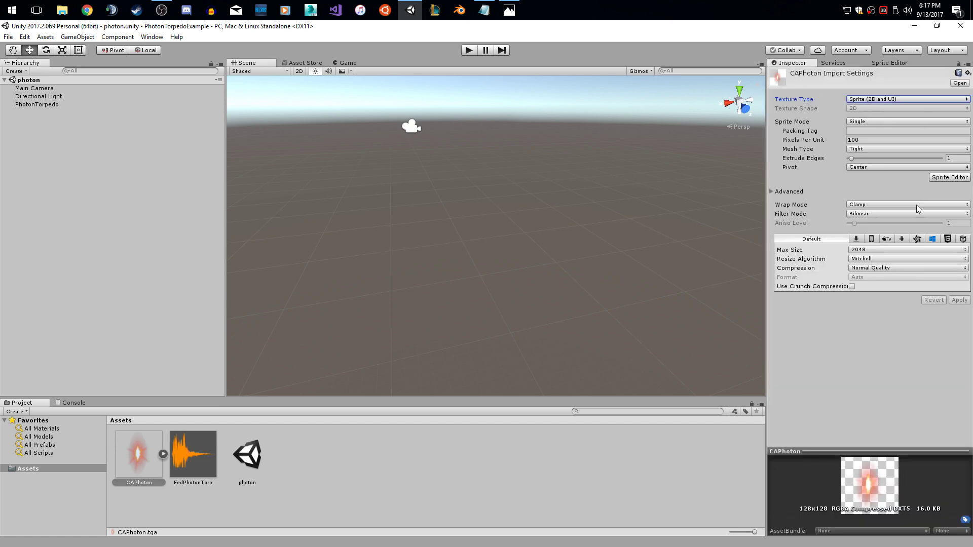
pyautogui.click(296, 484)
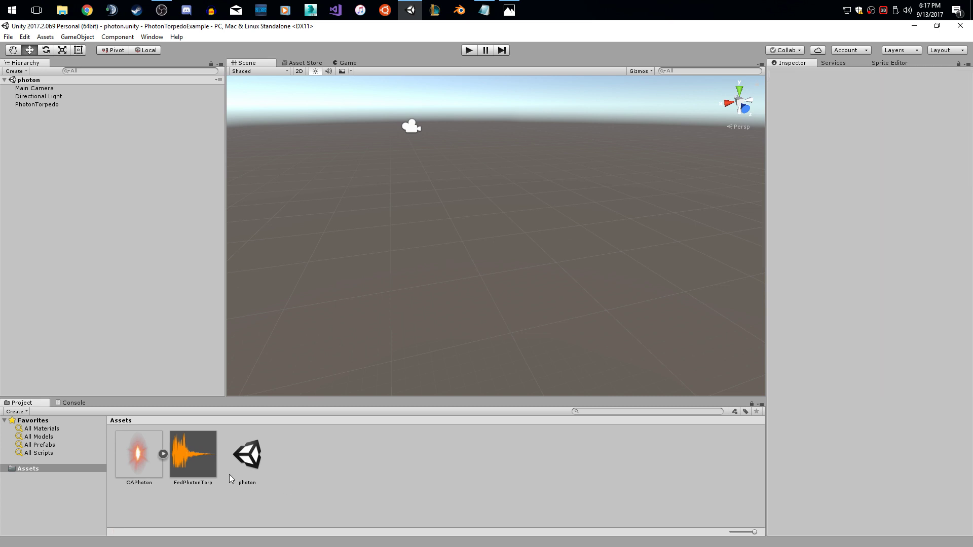
pyautogui.click(204, 455)
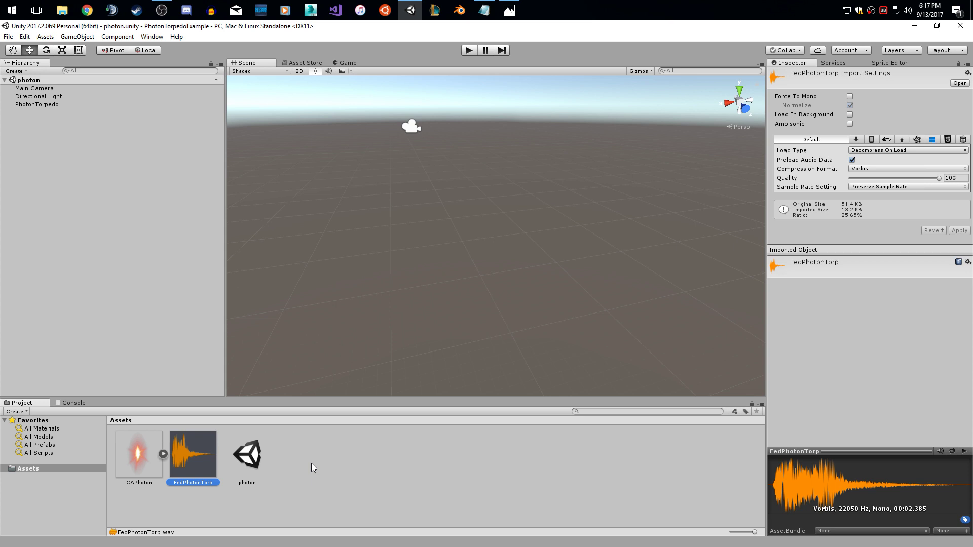
pyautogui.click(300, 500)
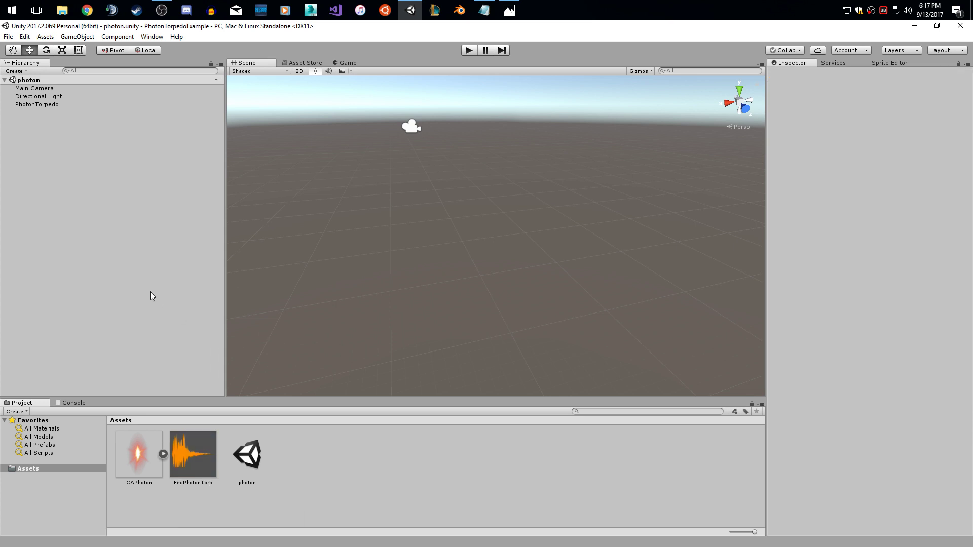
# Step: Delete the existing PhotonTorpedo object from the scene and create a new empty game object in its place
pyautogui.rightClick(94, 158)
pyautogui.click(51, 104)
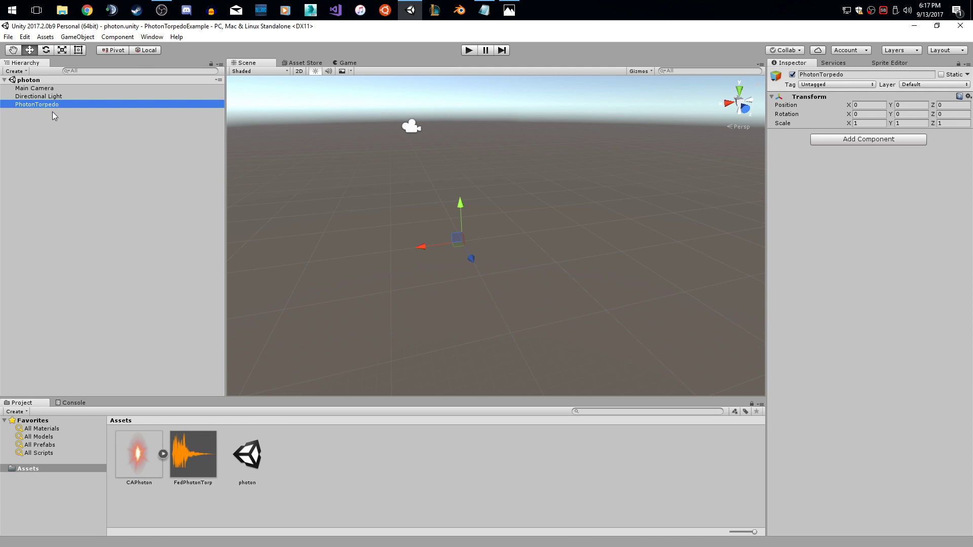
pyautogui.press('Delete')
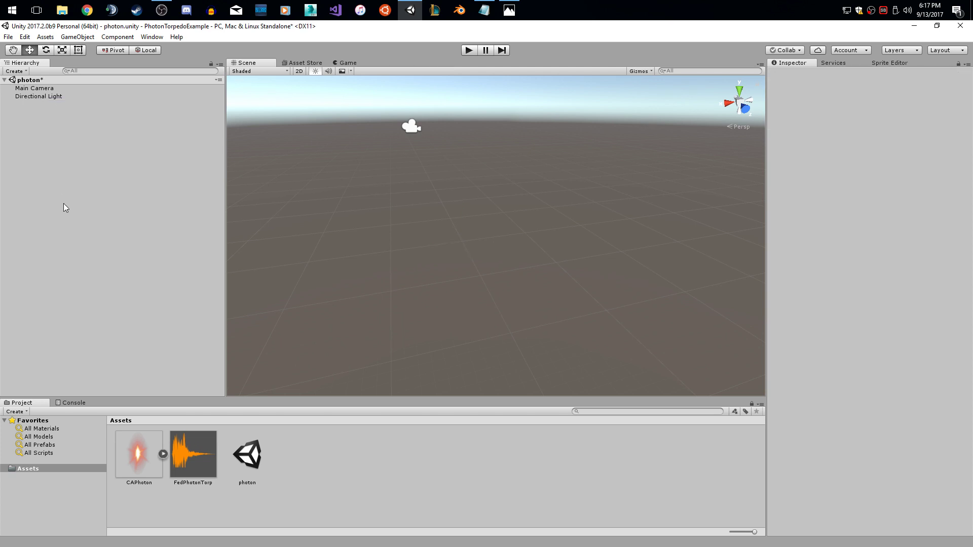
pyautogui.rightClick(65, 202)
pyautogui.click(141, 288)
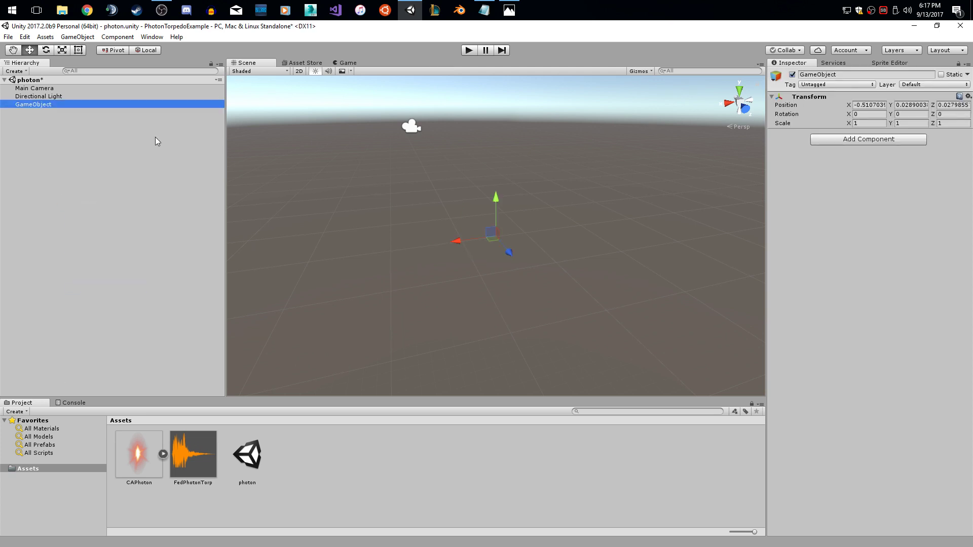
# Step: Try to rename the new empty game object PhotonTorpedo and save the scene
pyautogui.click(803, 74)
pyautogui.write('P')
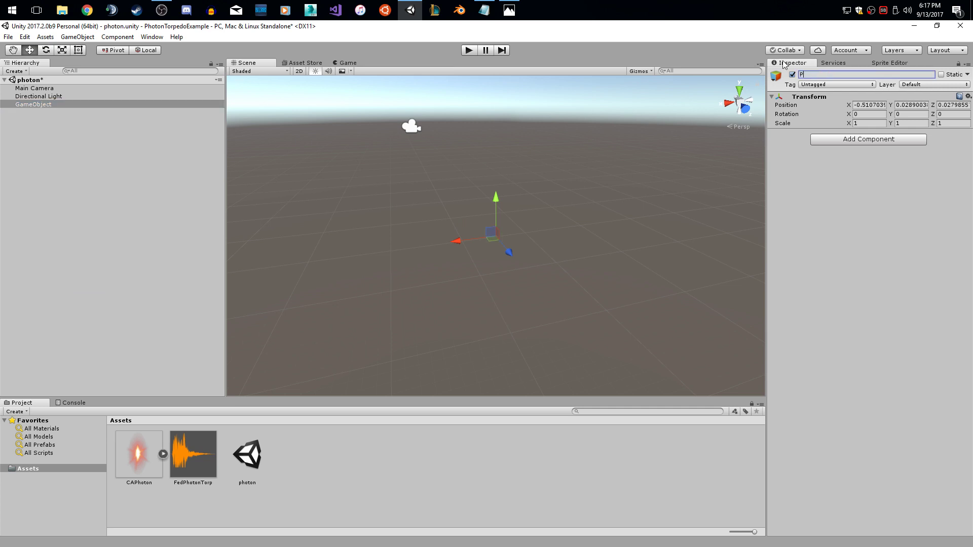
pyautogui.write('hotonTorpedo')
pyautogui.hotkey('ctrl', 's')
pyautogui.click(165, 186)
# Step: Rename the empty game object PhotonTorpedo and reset its transform position to 0, 0, 0
pyautogui.click(115, 104)
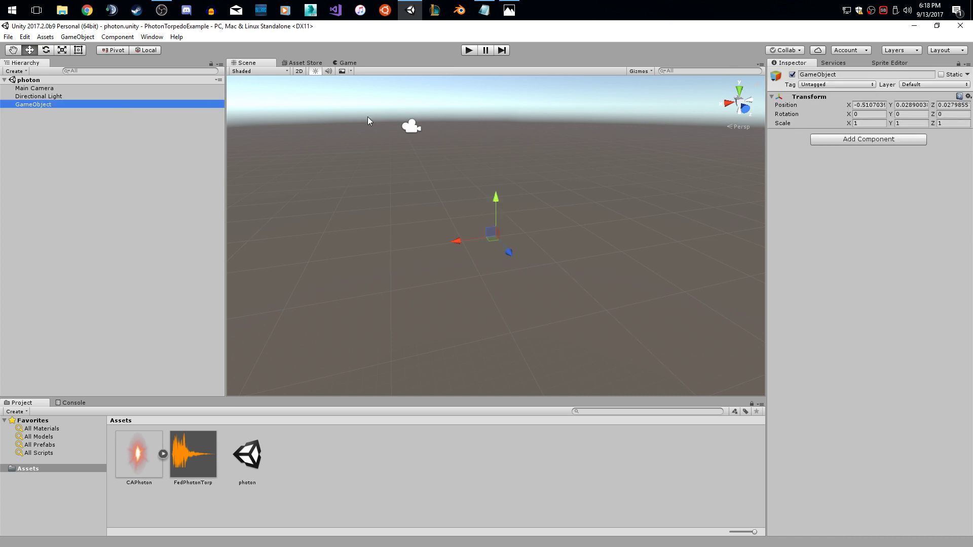
pyautogui.click(856, 75)
pyautogui.write('PhotonTorpedo')
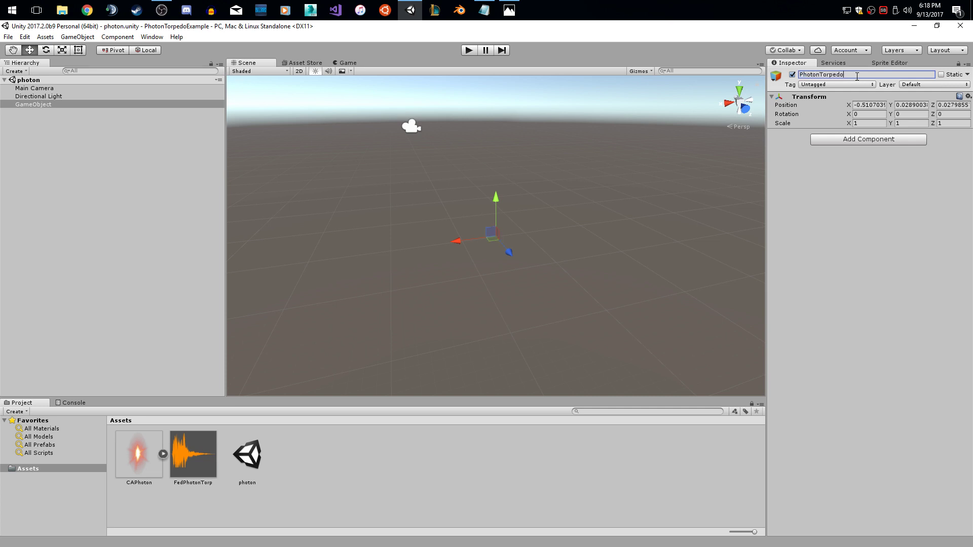
pyautogui.press('Return')
pyautogui.rightClick(819, 97)
pyautogui.click(831, 101)
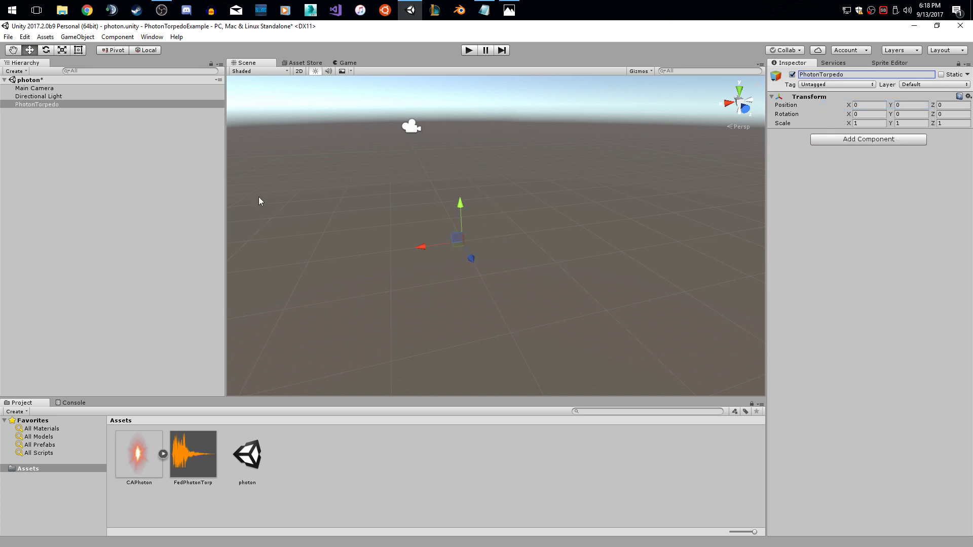
pyautogui.click(128, 179)
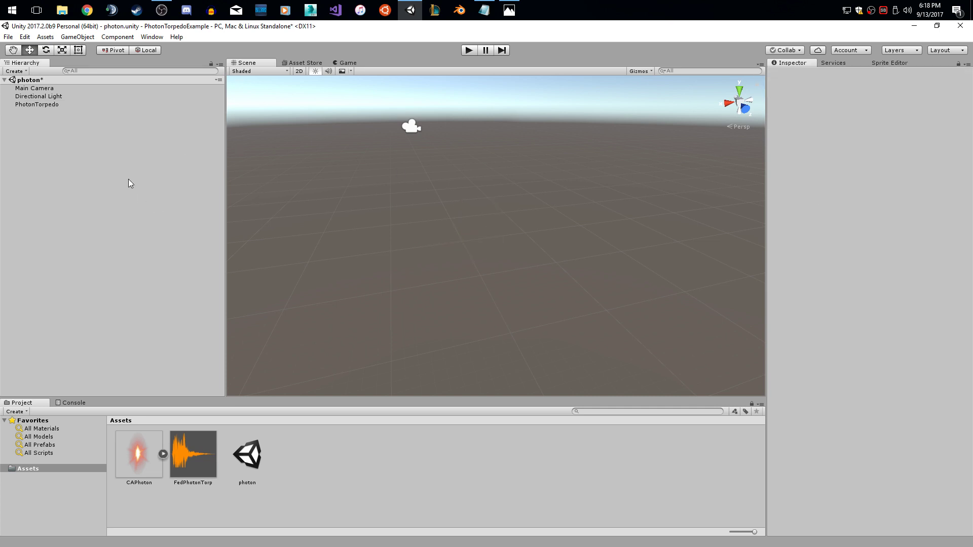
# Step: Add a 3D sphere as a child of the PhotonTorpedo object
pyautogui.click(58, 104)
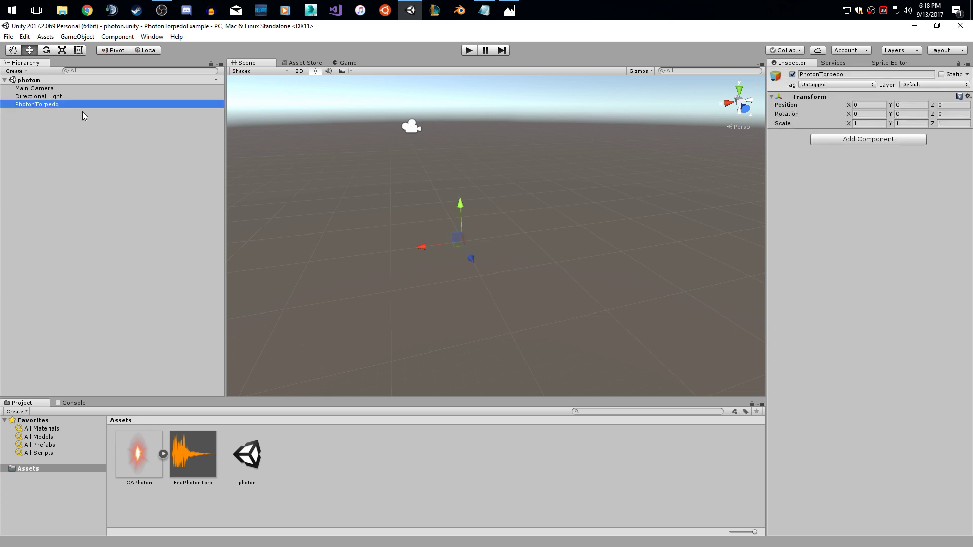
pyautogui.rightClick(66, 105)
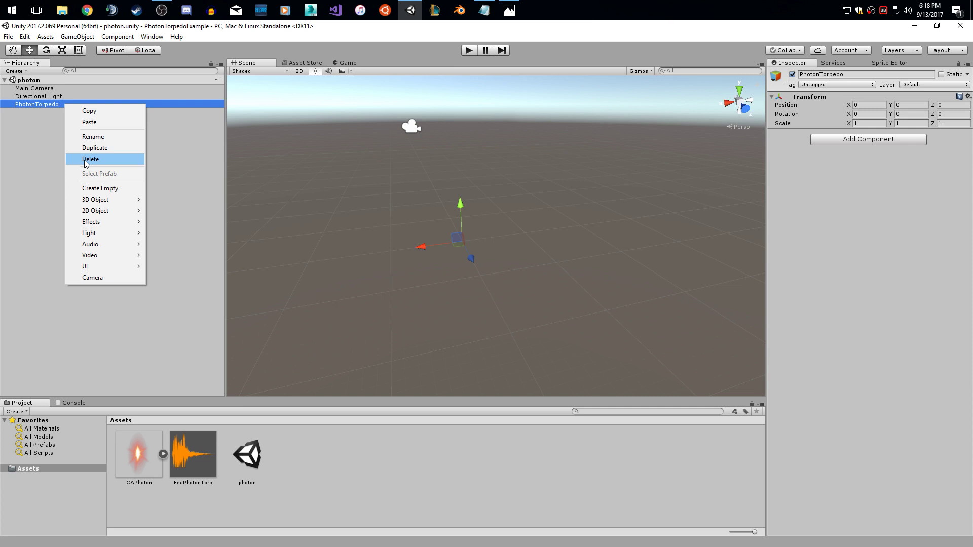
pyautogui.moveTo(111, 199)
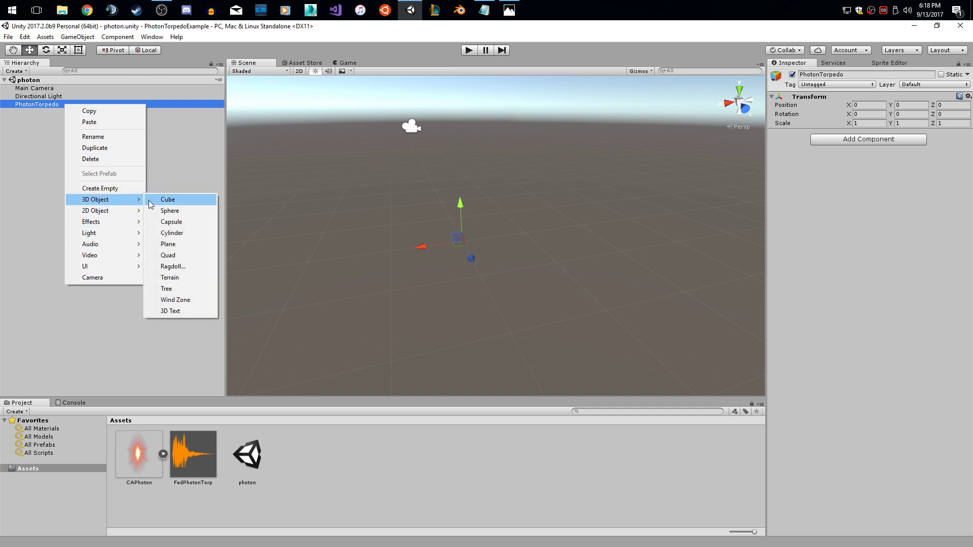
pyautogui.click(168, 212)
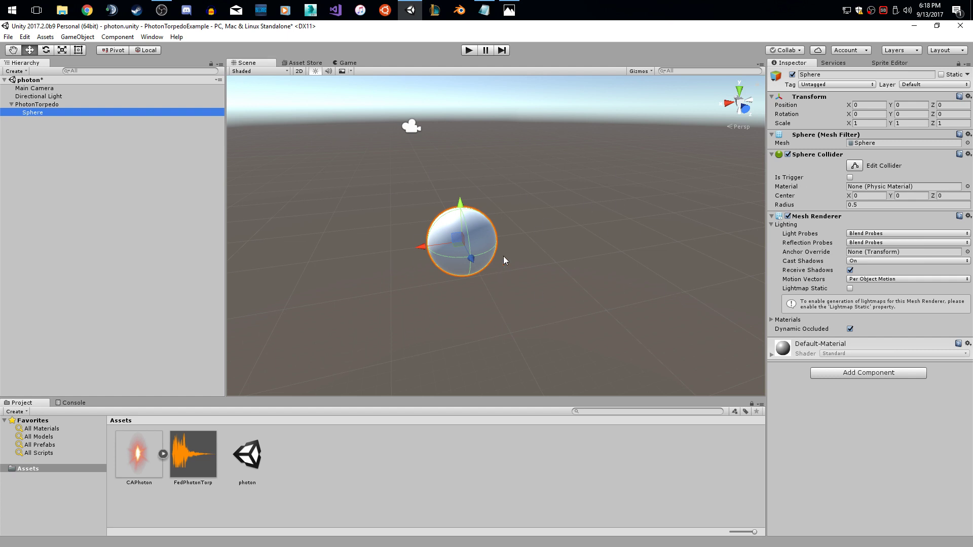
# Step: Remove the Mesh Filter and Mesh Renderer components from the Sphere object and save the scene
pyautogui.click(969, 135)
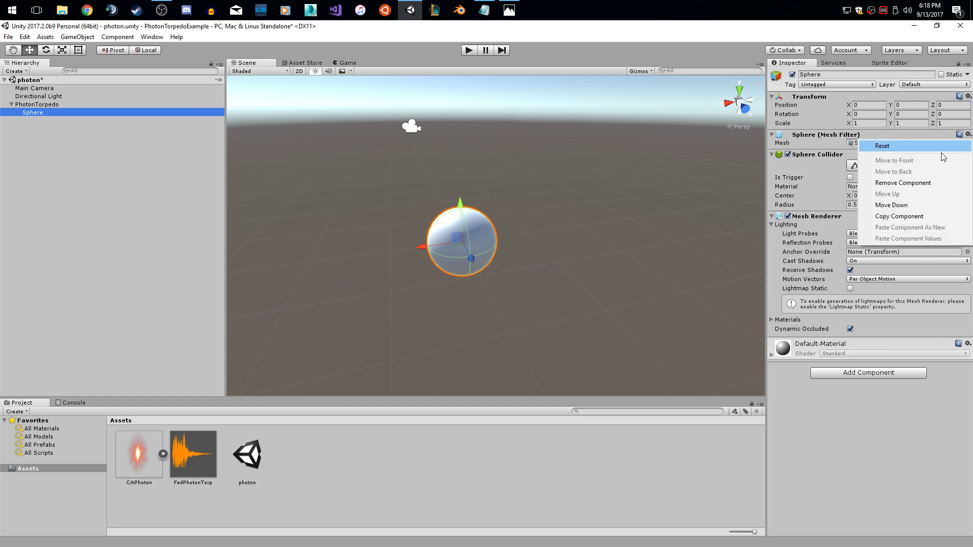
pyautogui.click(912, 182)
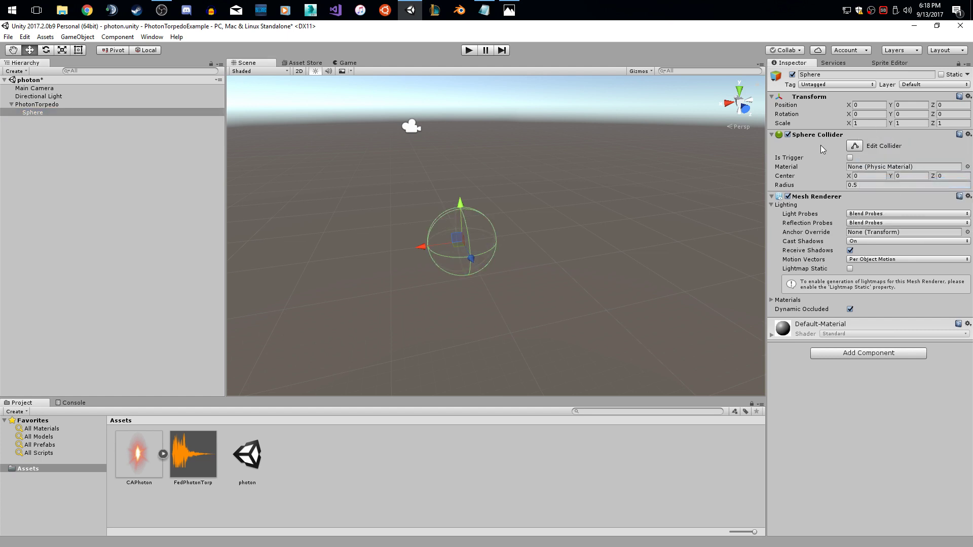
pyautogui.click(967, 196)
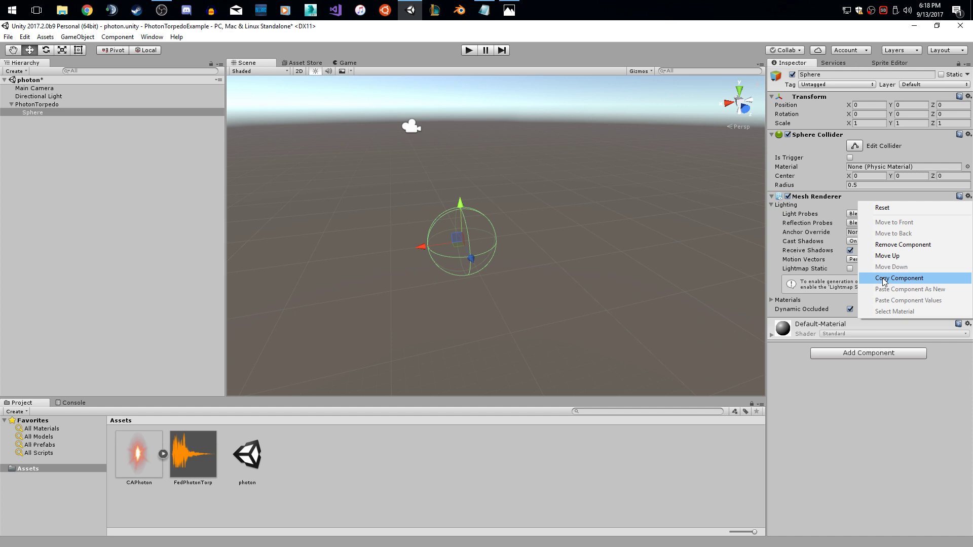
pyautogui.click(904, 248)
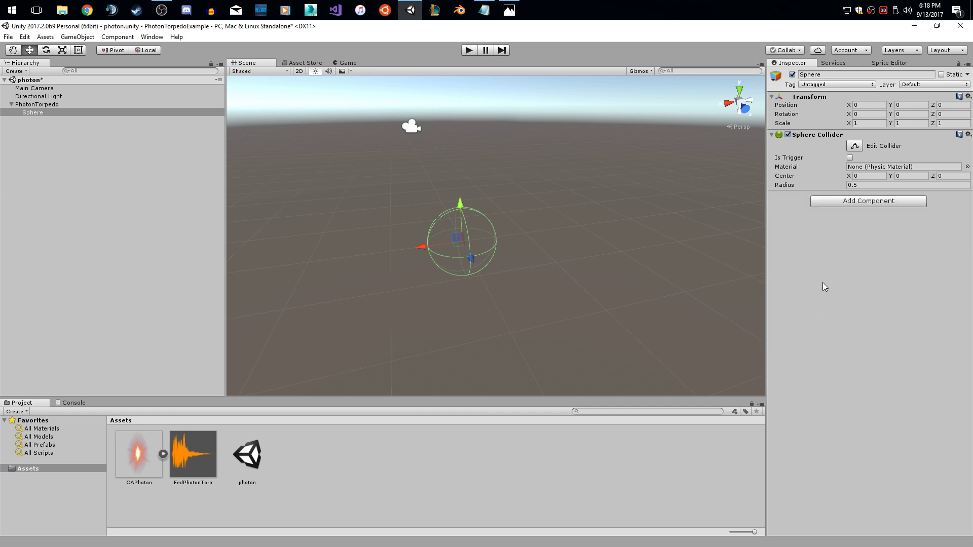
pyautogui.hotkey('ctrl', 's')
# Step: Add a Particle System effect as a child of the PhotonTorpedo object
pyautogui.scroll(-4, 580, 224)
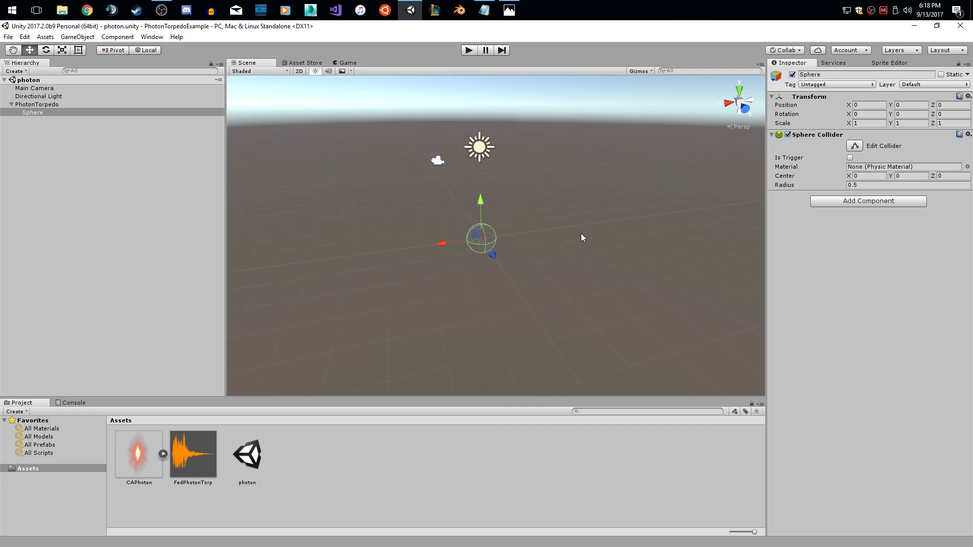
pyautogui.scroll(-3, 580, 237)
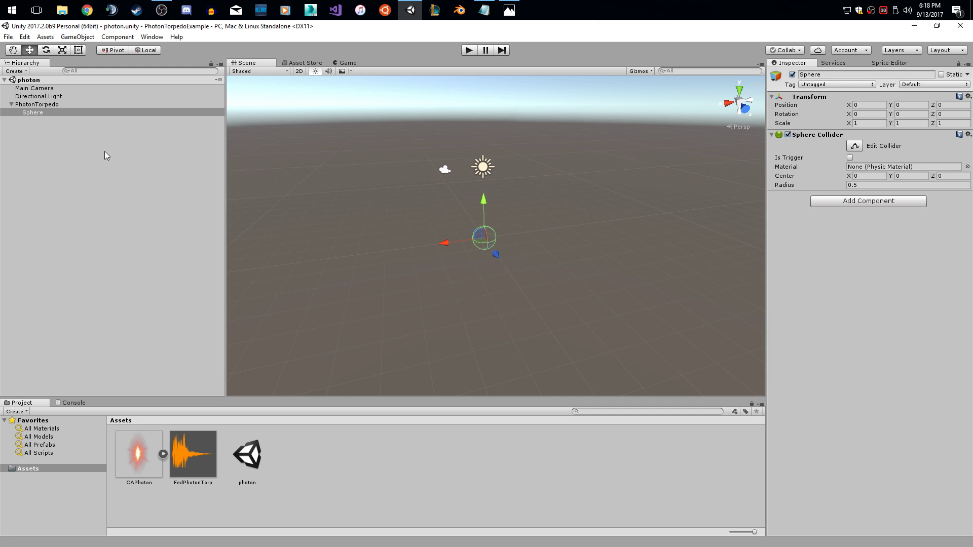
pyautogui.click(51, 105)
pyautogui.rightClick(51, 104)
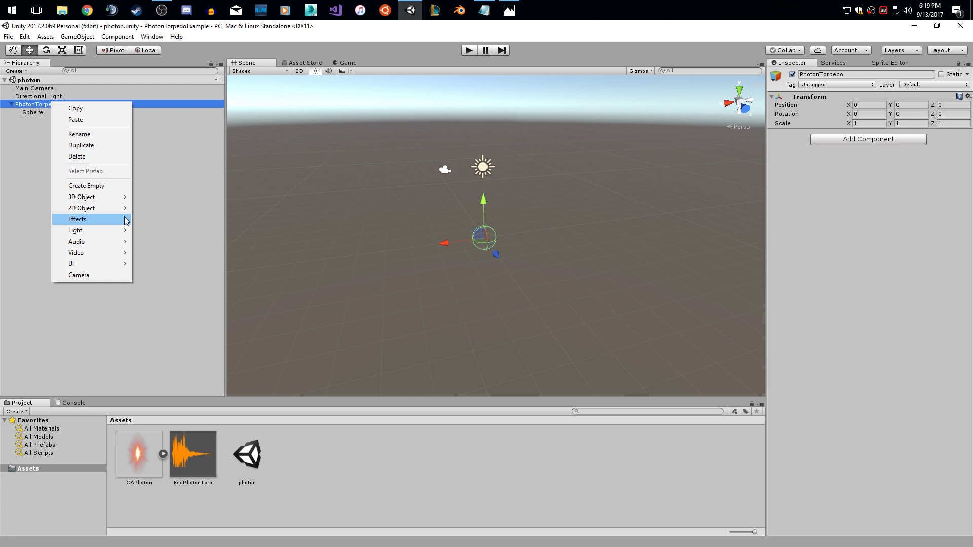
pyautogui.moveTo(123, 221)
pyautogui.click(157, 219)
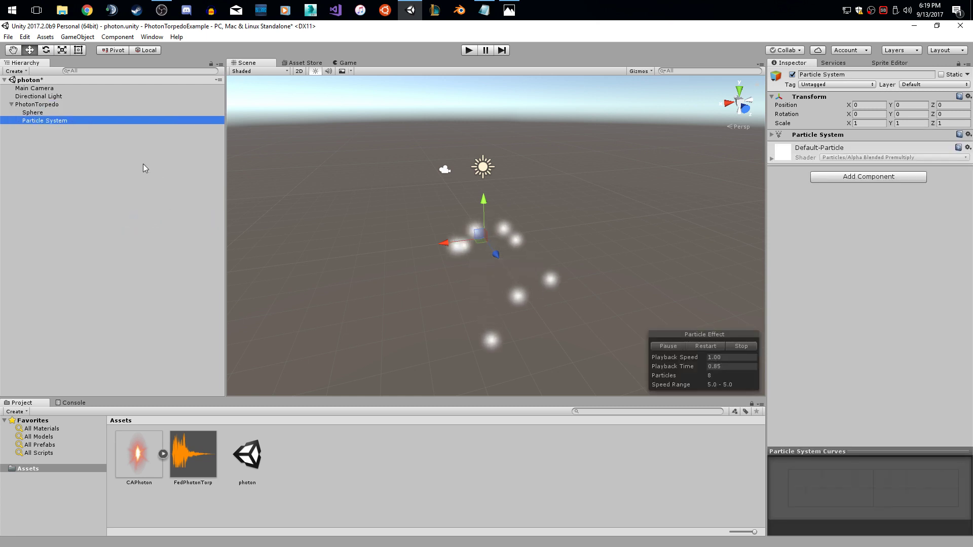
# Step: Rename the new Particle System object TorpedoEffect
pyautogui.click(847, 83)
pyautogui.click(827, 76)
pyautogui.write('T')
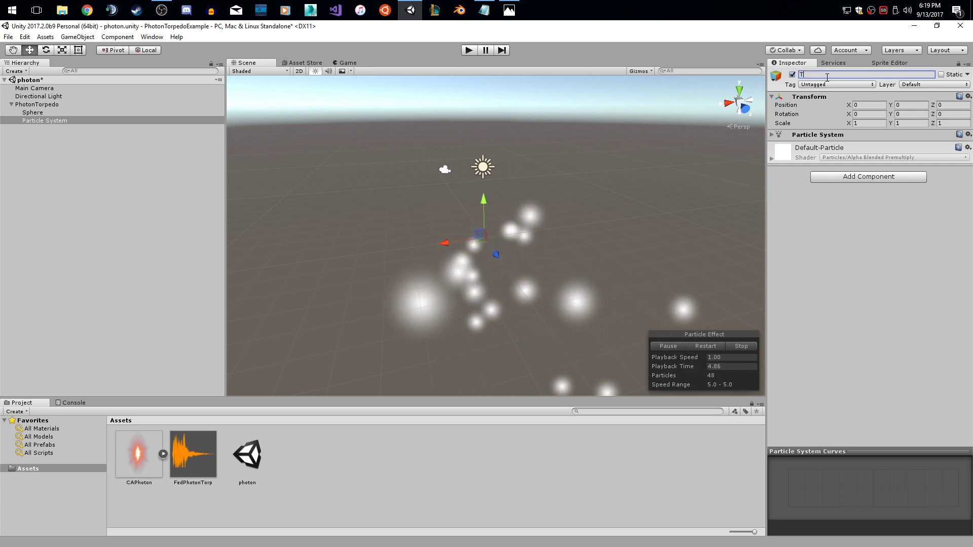
pyautogui.write('orpedoEffect')
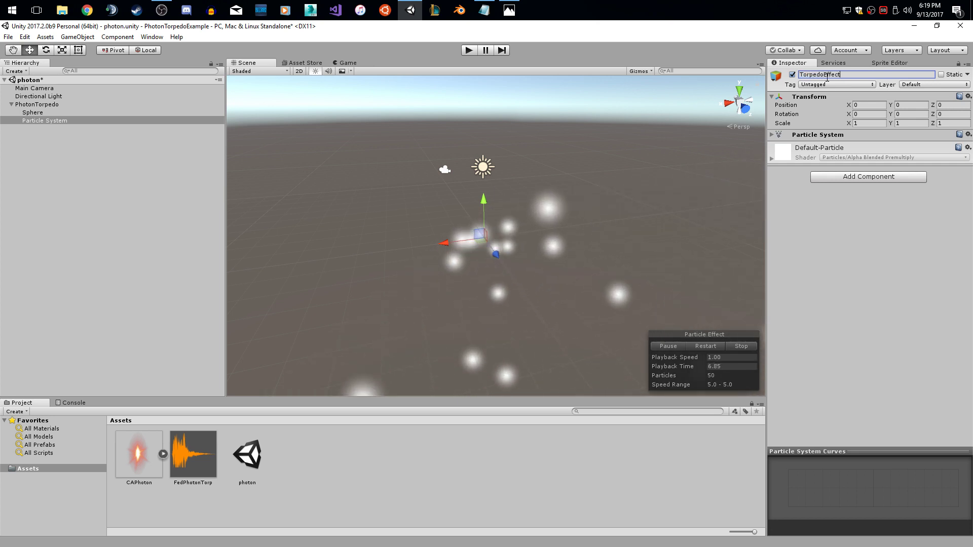
pyautogui.press('Return')
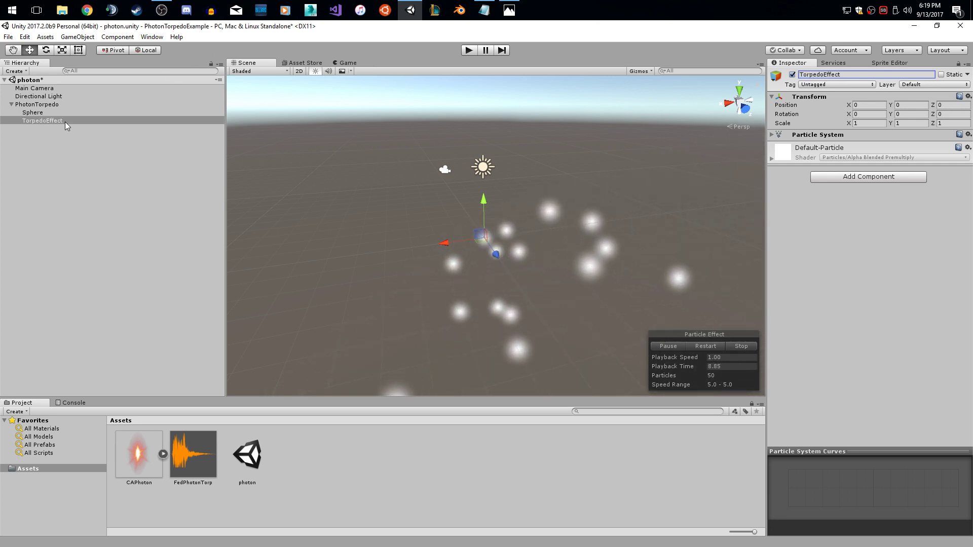
pyautogui.click(69, 134)
# Step: Rename the Sphere child object of PhotonTorpedo as Sprite
pyautogui.click(53, 111)
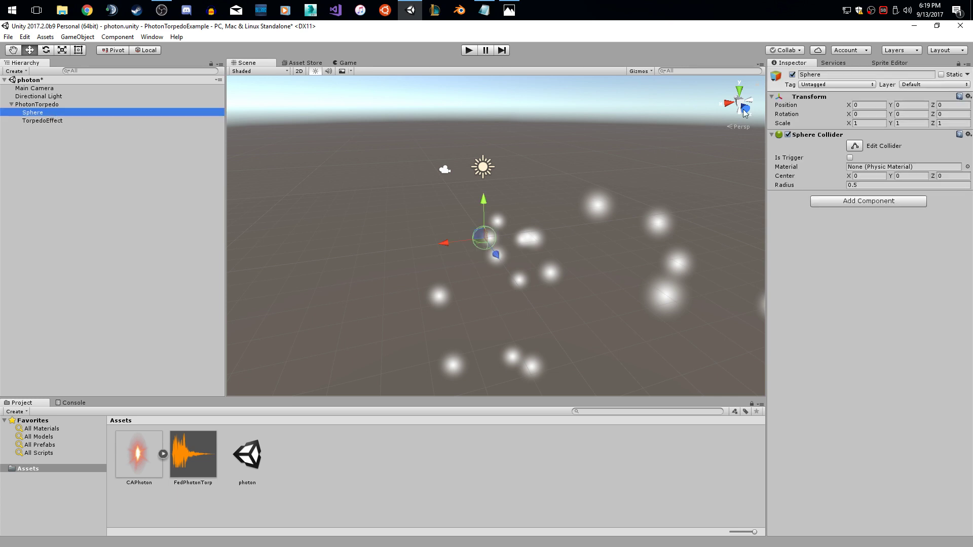
pyautogui.click(852, 76)
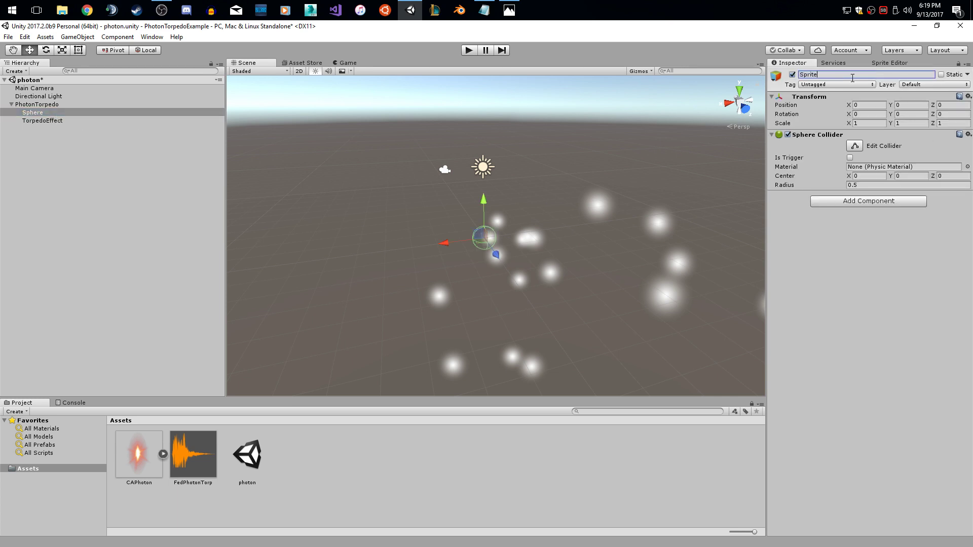
pyautogui.click(81, 181)
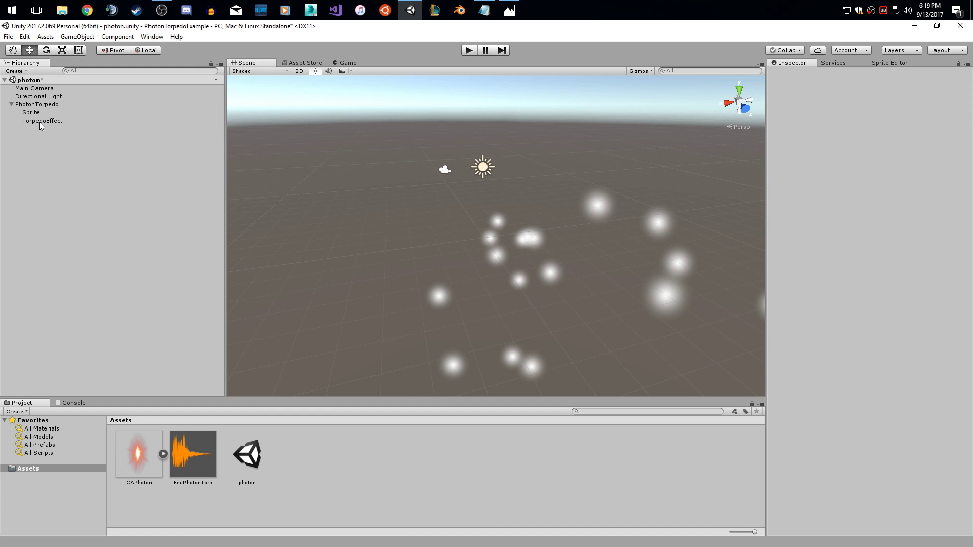
pyautogui.click(51, 112)
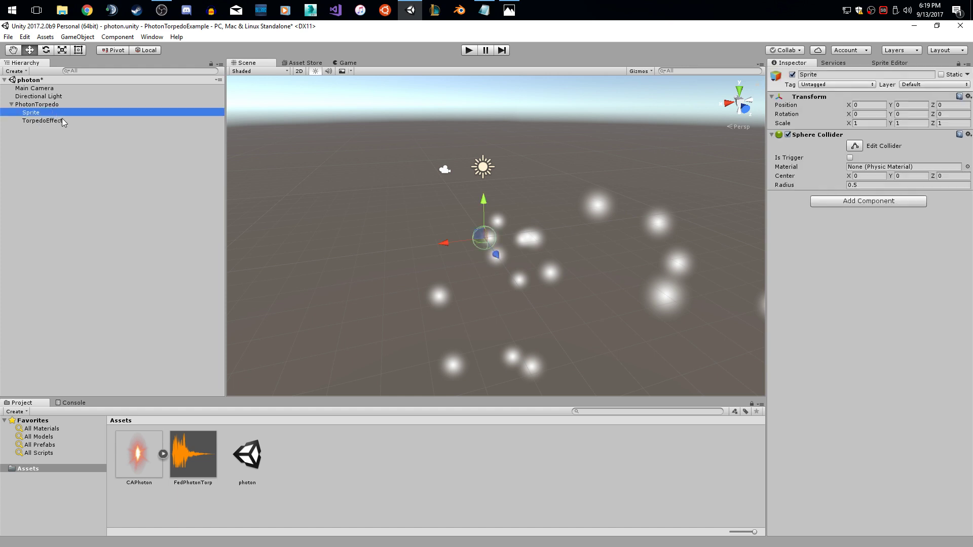
# Step: Widen the area showing TorpedoEffect's components and expand its Particle System settings
pyautogui.click(100, 122)
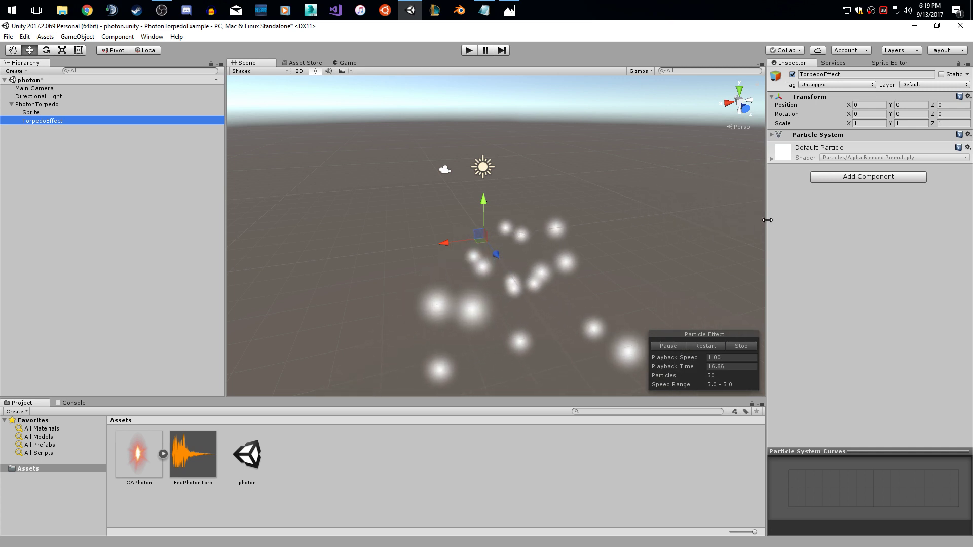
pyautogui.moveTo(767, 220); pyautogui.dragTo(548, 224)
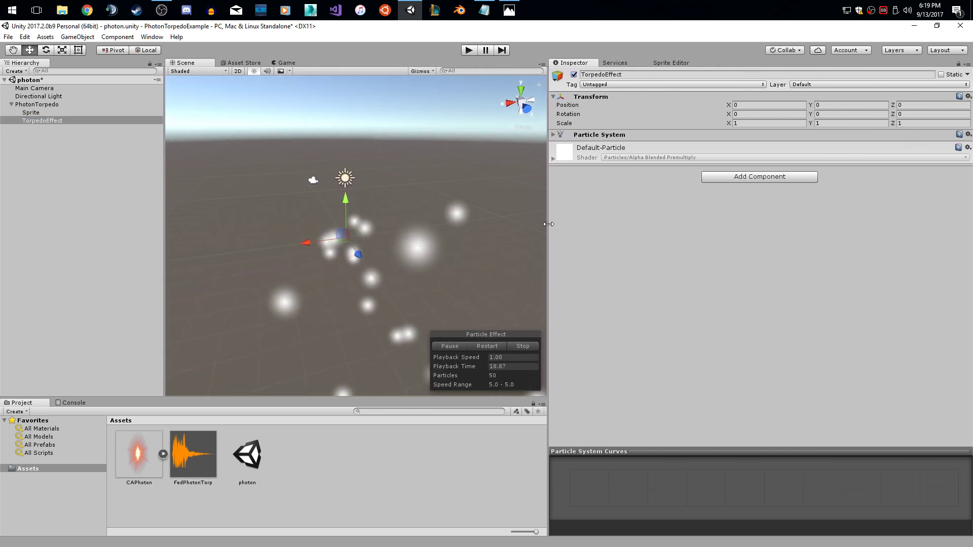
pyautogui.click(553, 135)
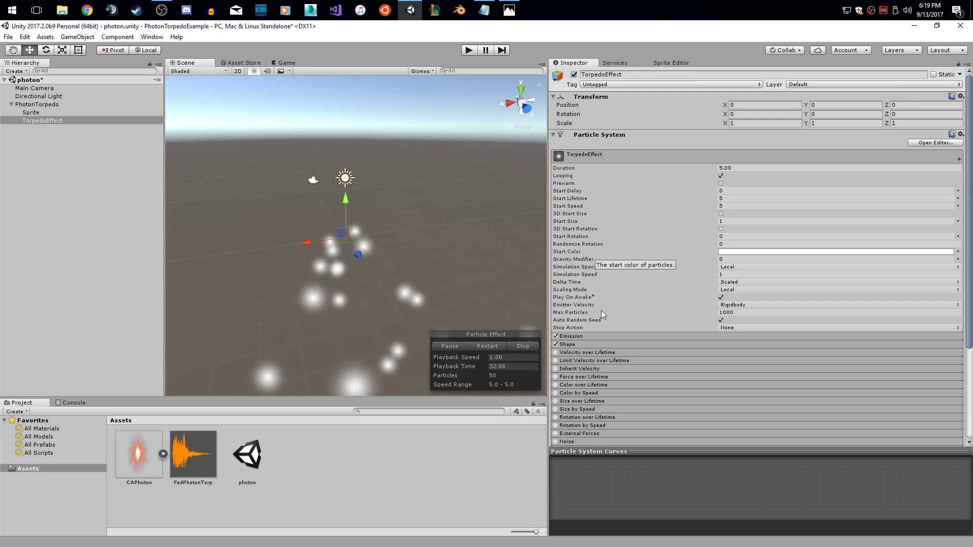
pyautogui.scroll(-5, 624, 265)
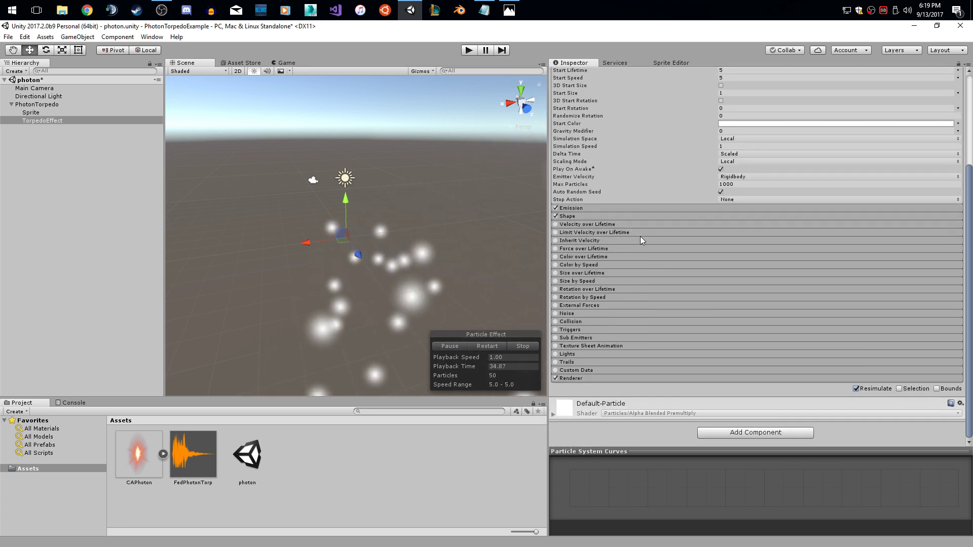
pyautogui.scroll(5, 635, 251)
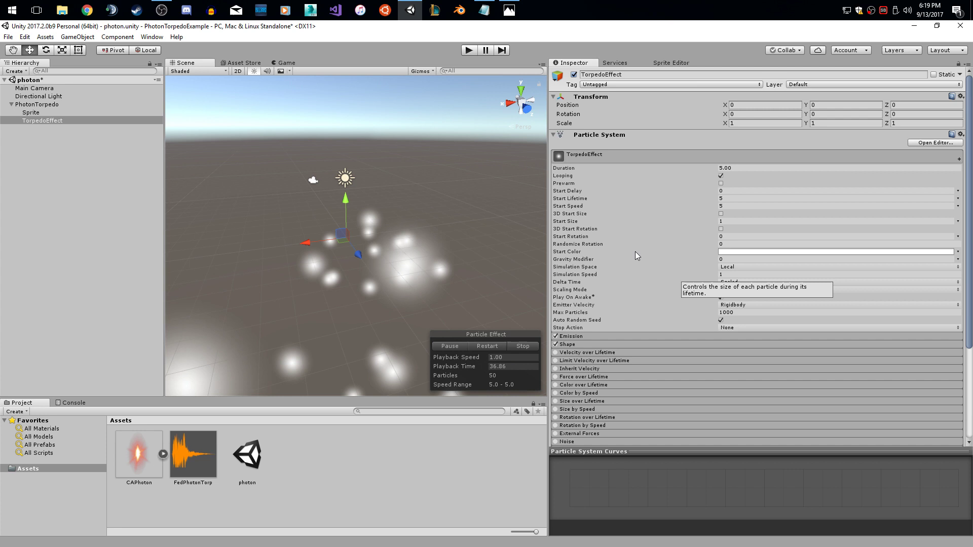
# Step: Set the TorpedoEffect particle system's duration to 1 and enable Prewarm
pyautogui.click(739, 169)
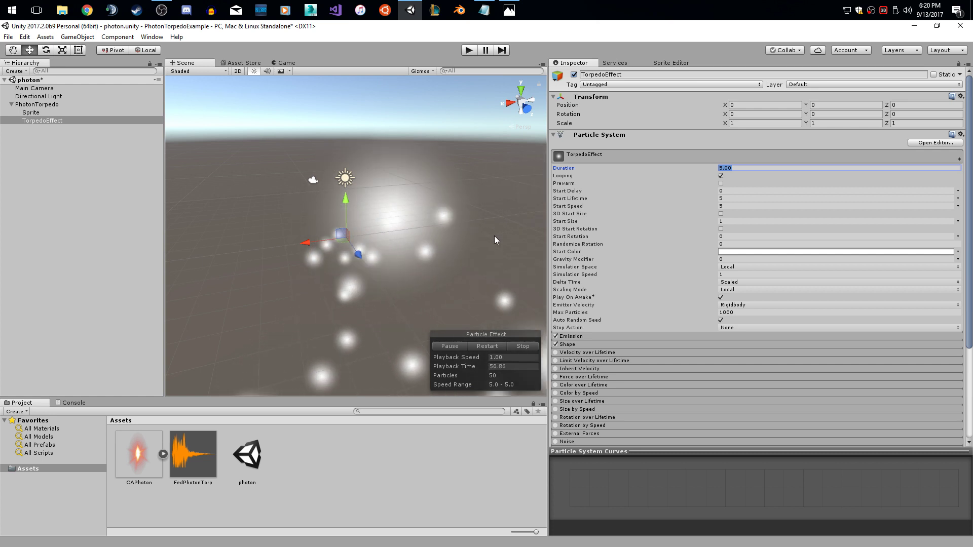
pyautogui.write('1')
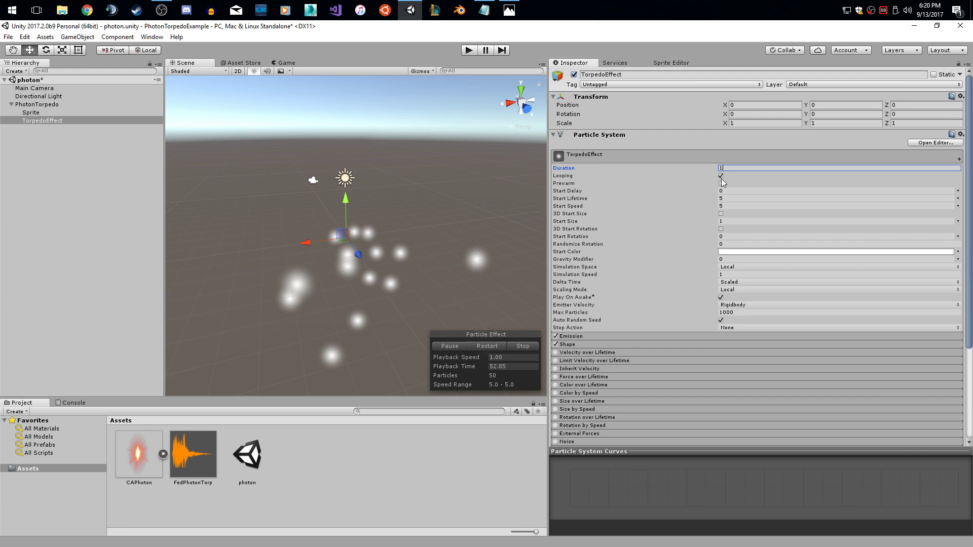
pyautogui.click(721, 183)
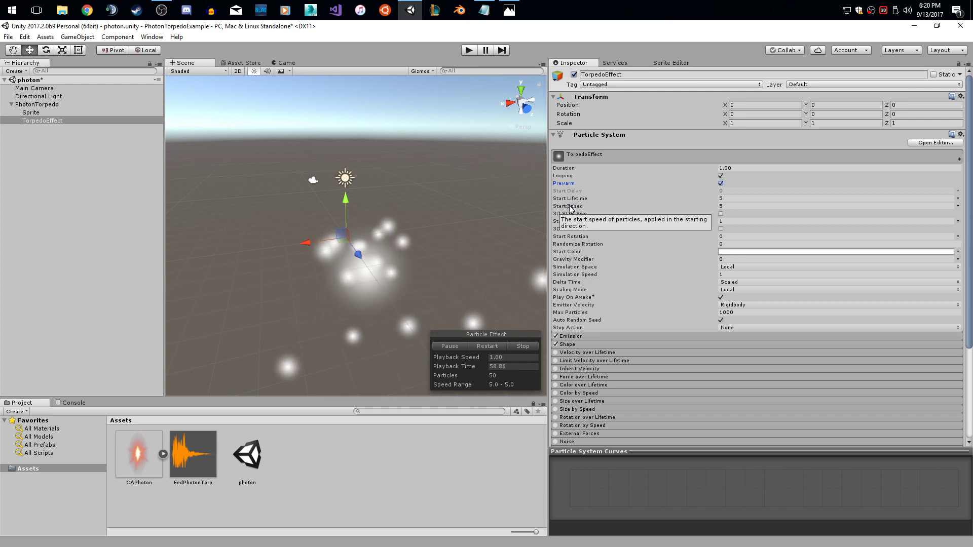
# Step: Set the TorpedoEffect particles' Start Lifetime to 0.3 and Start Speed to 0.5
pyautogui.click(733, 199)
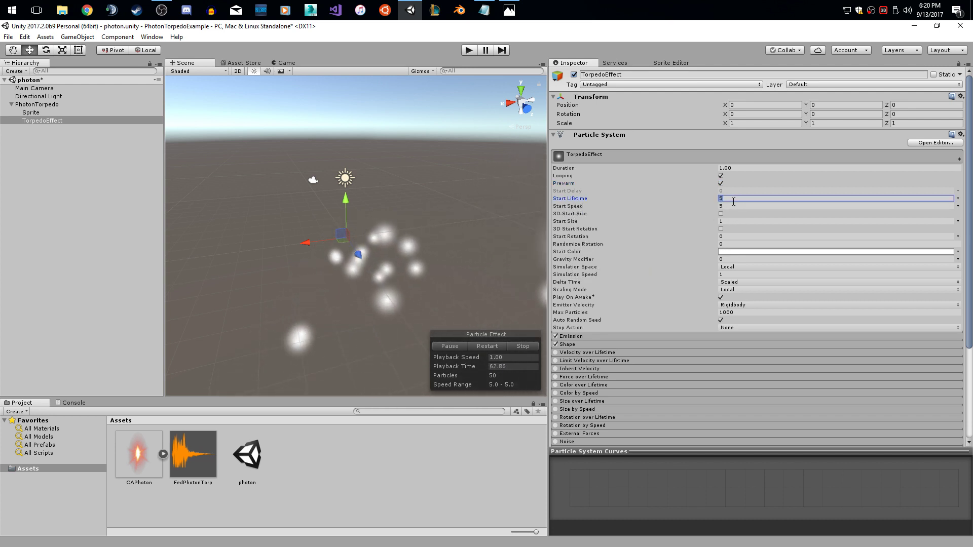
pyautogui.write('.3')
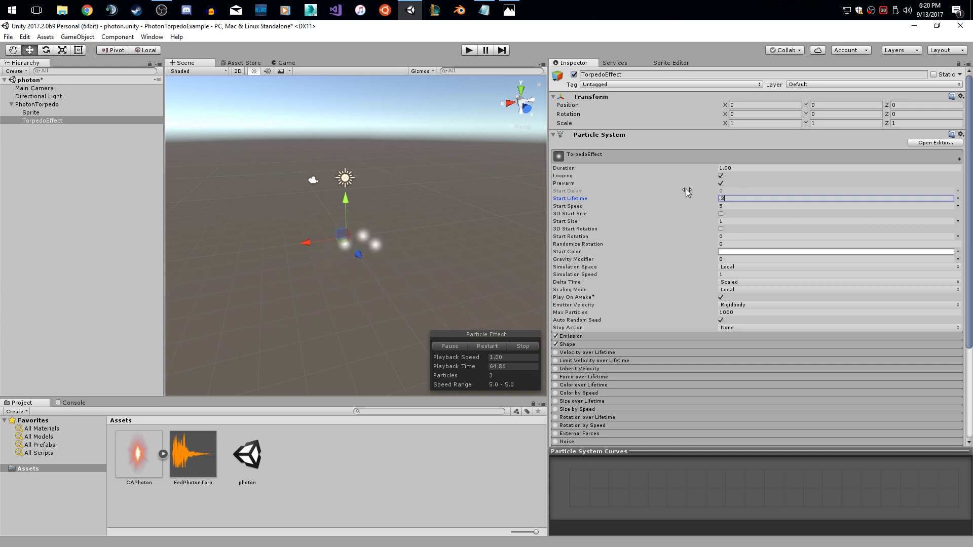
pyautogui.press('Tab')
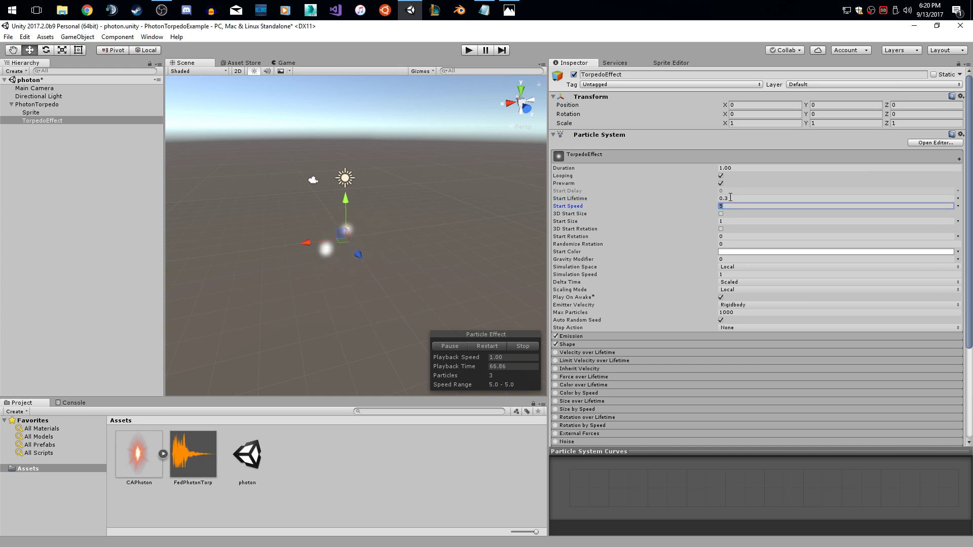
pyautogui.write('.5')
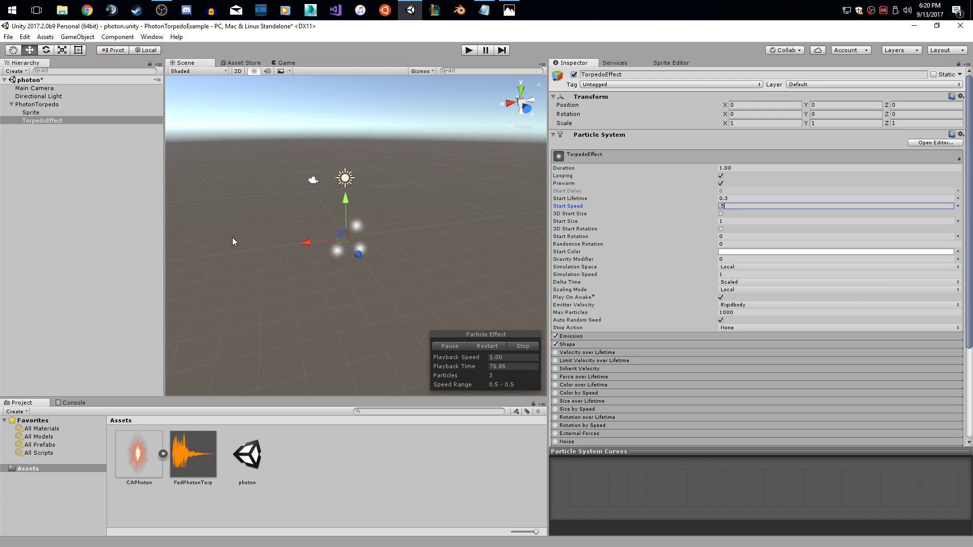
# Step: Enable 3D Start Size for the TorpedoEffect particles with a Y size of 2, and set Randomize Rotation to 1
pyautogui.click(721, 213)
pyautogui.click(719, 222)
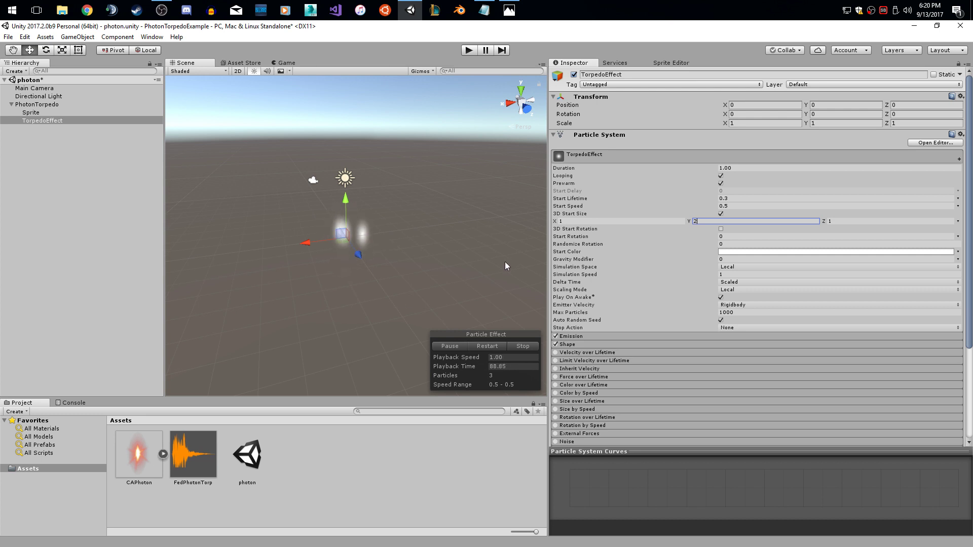
pyautogui.click(746, 245)
pyautogui.write('1')
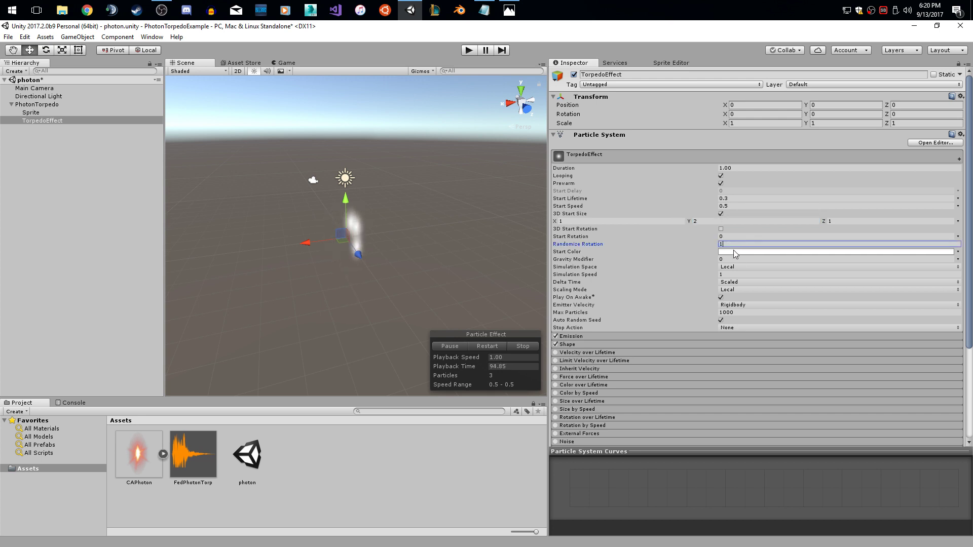
# Step: Change the TorpedoEffect particles' Start Color to an orange-red with full red, no blue and a little green
pyautogui.click(735, 252)
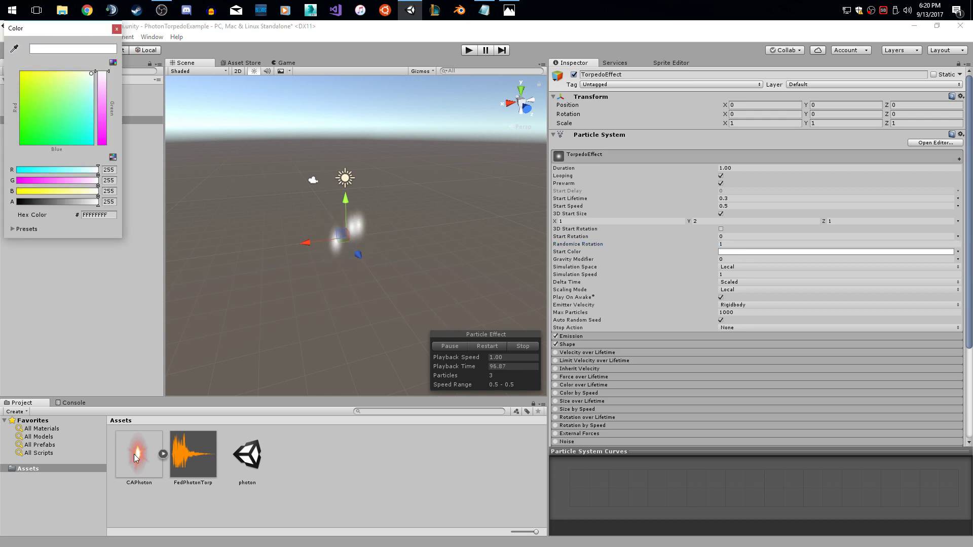
pyautogui.moveTo(89, 181); pyautogui.dragTo(17, 180)
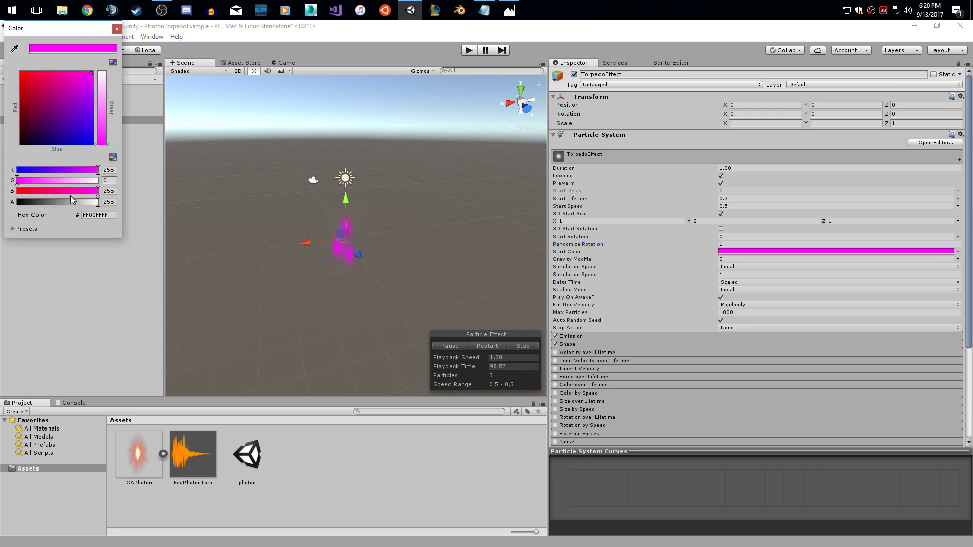
pyautogui.moveTo(74, 197); pyautogui.dragTo(17, 196)
pyautogui.moveTo(98, 145); pyautogui.dragTo(102, 137)
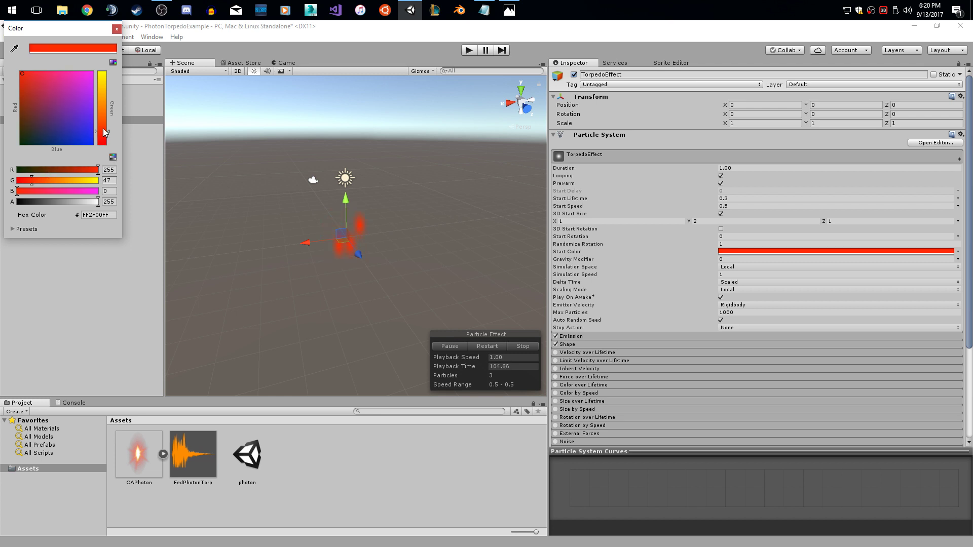
pyautogui.moveTo(105, 133); pyautogui.dragTo(105, 137)
pyautogui.click(116, 29)
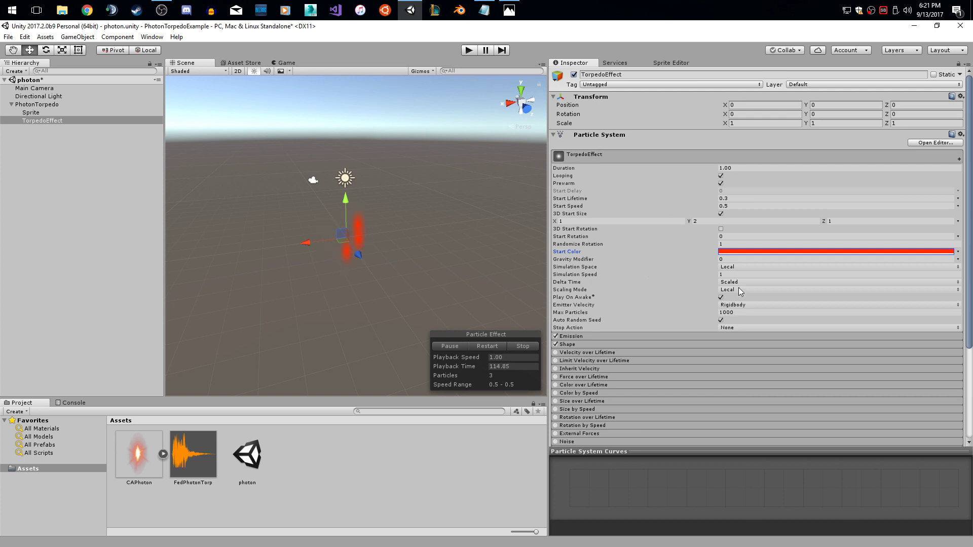
# Step: Set the TorpedoEffect particle system's Max Particles to 7
pyautogui.click(736, 313)
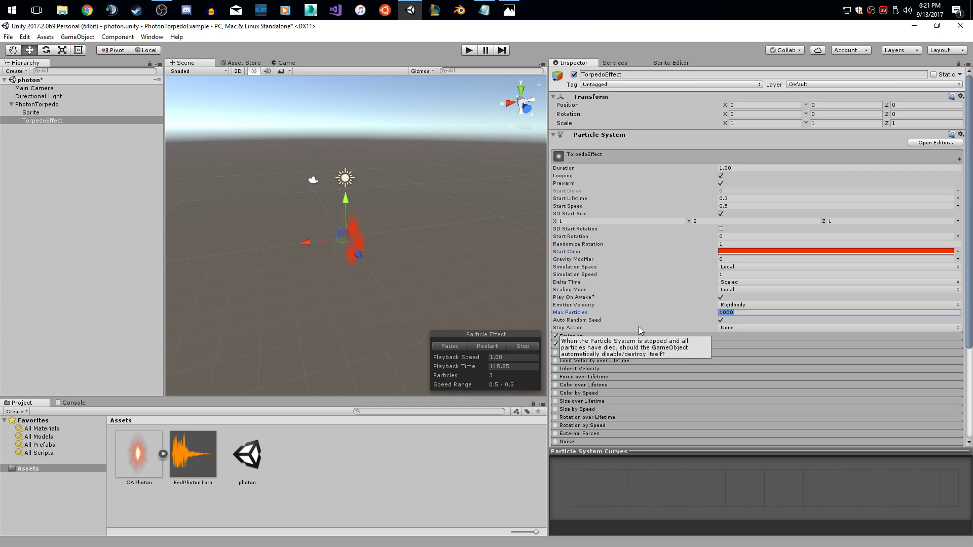
pyautogui.write('7')
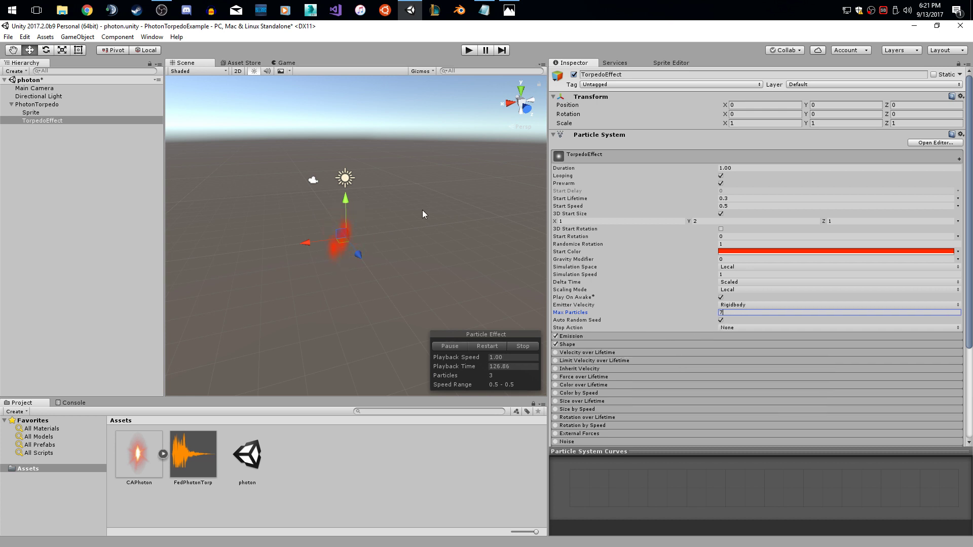
# Step: Save the scene, and set the Emission Rate over Time of the TorpedoEffect particles to 25
pyautogui.click(138, 201)
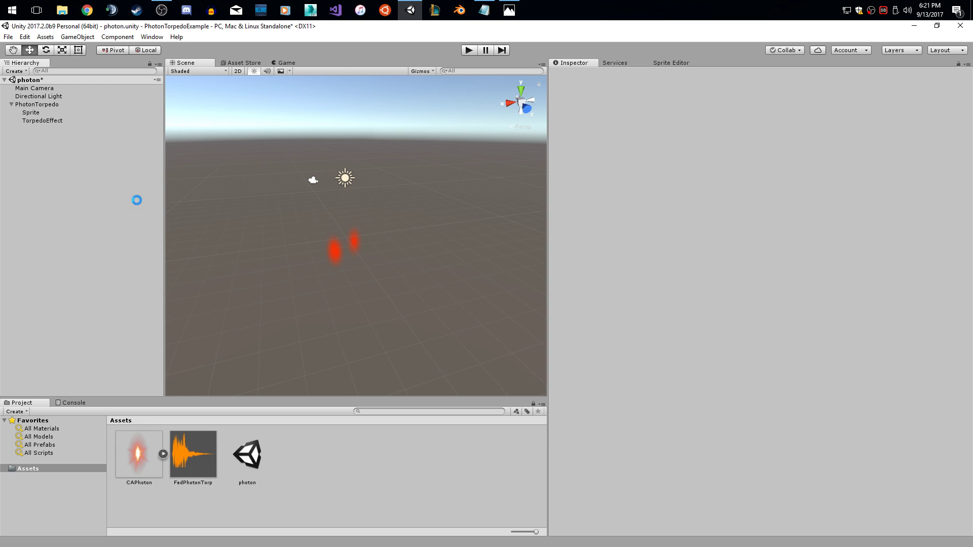
pyautogui.click(76, 105)
pyautogui.click(82, 119)
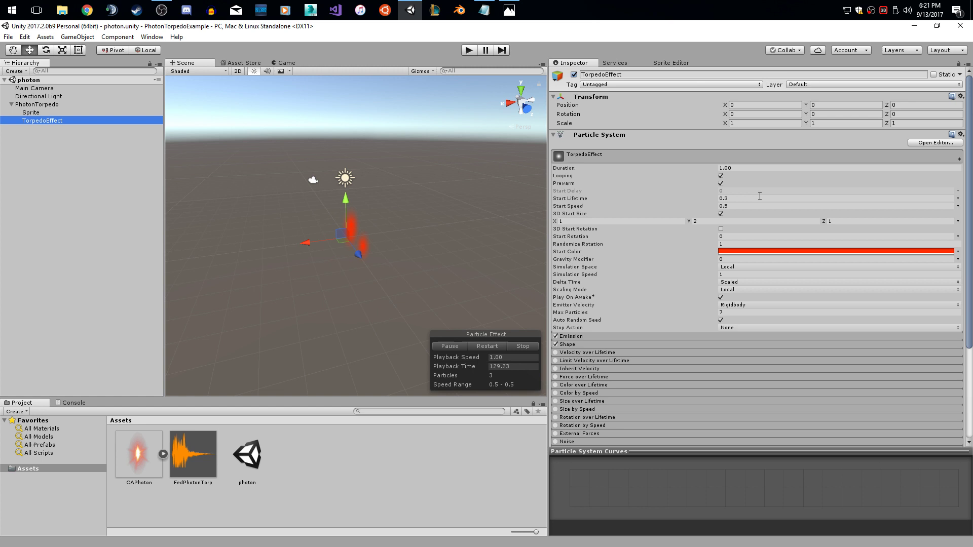
pyautogui.scroll(-3, 711, 218)
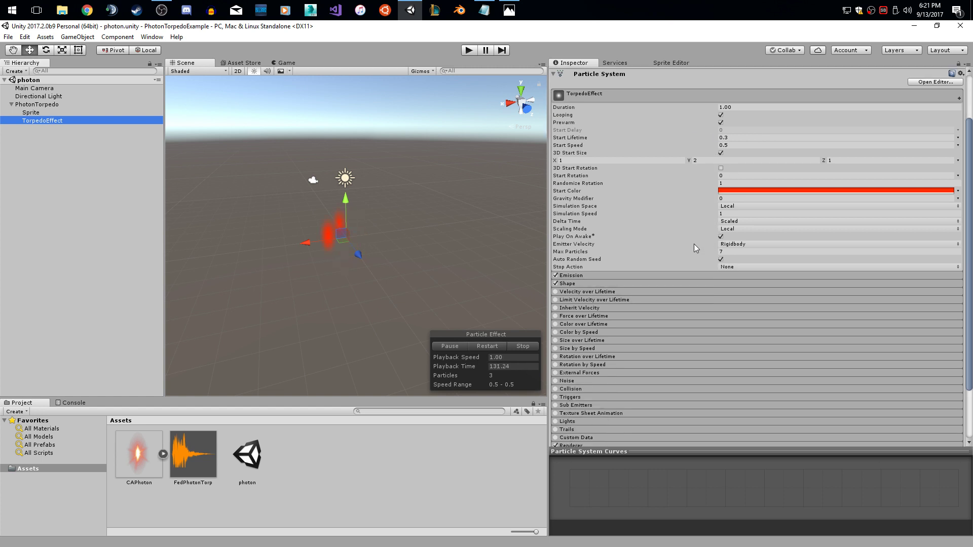
pyautogui.click(595, 276)
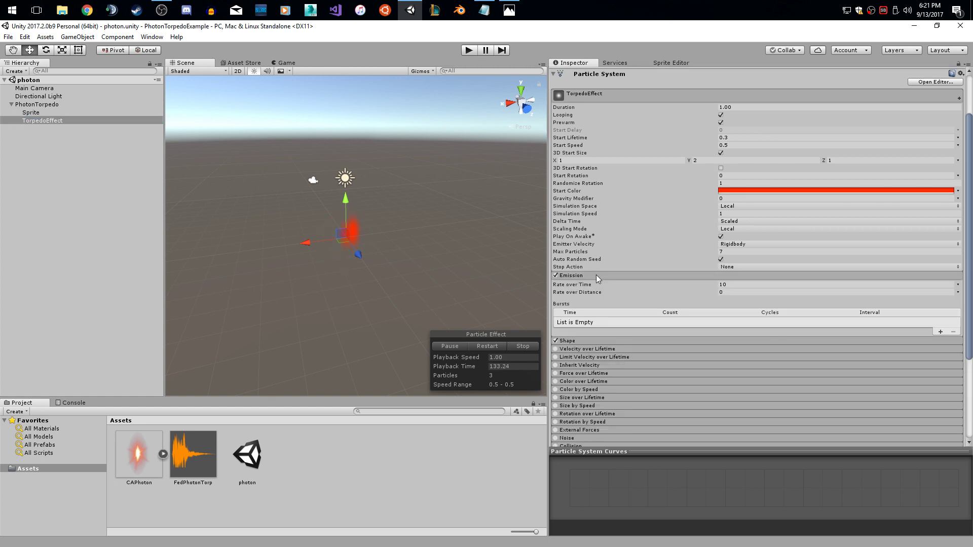
pyautogui.click(730, 284)
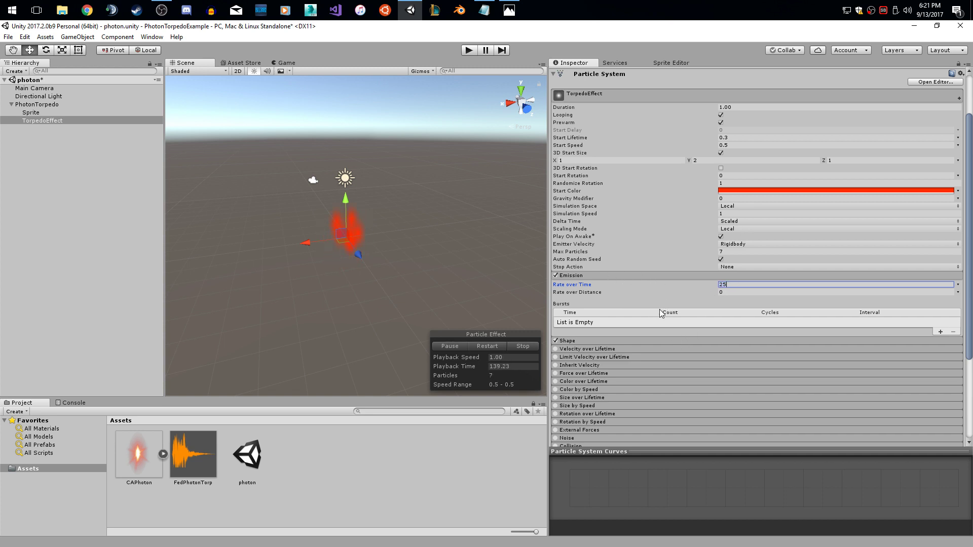
pyautogui.write('25')
# Step: Set the TorpedoEffect particles' emission shape to Sphere and enable Align To Direction
pyautogui.click(610, 340)
pyautogui.scroll(-3, 670, 275)
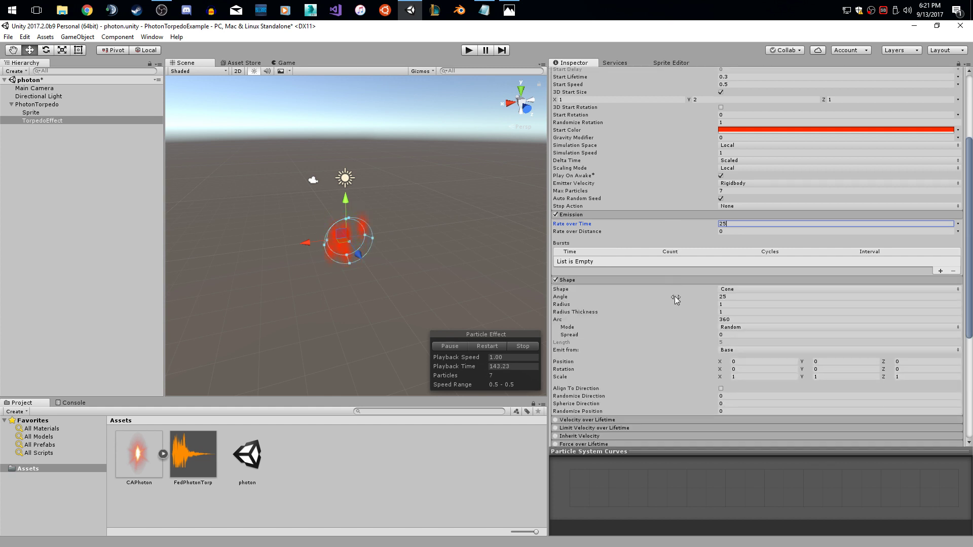
pyautogui.moveTo(280, 254); pyautogui.dragTo(342, 287, button='right')
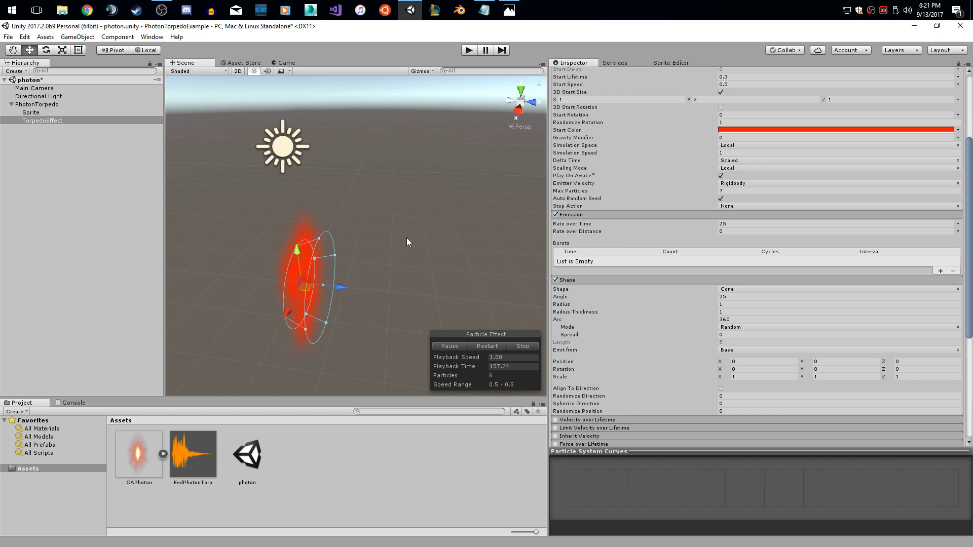
pyautogui.keyDown('alt'); pyautogui.moveTo(407, 242); pyautogui.dragTo(640, 282); pyautogui.keyUp('alt')
pyautogui.click(735, 290)
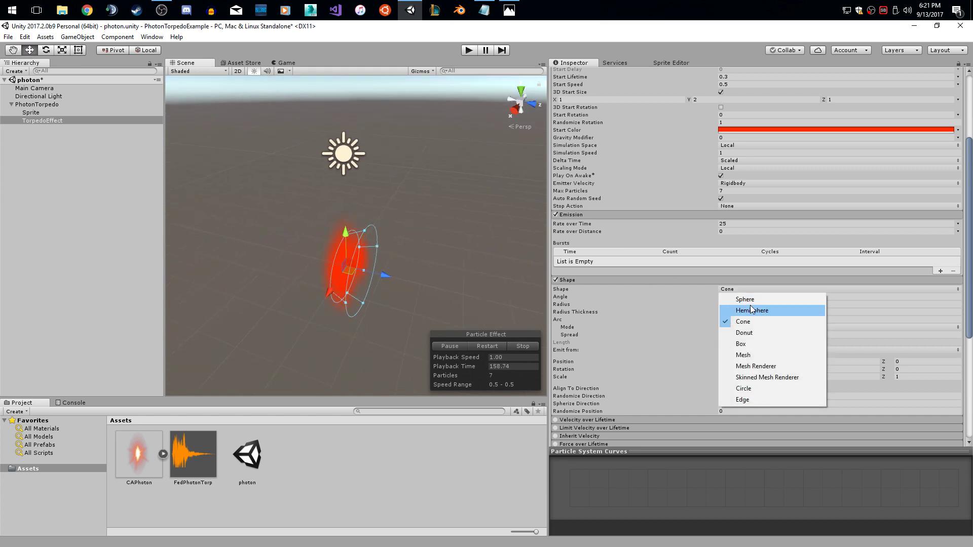
pyautogui.click(749, 300)
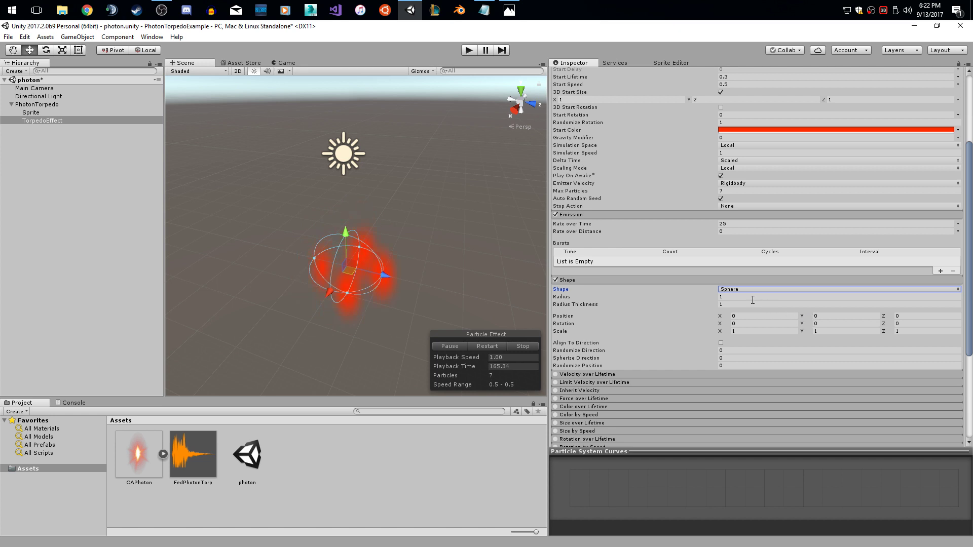
pyautogui.click(721, 343)
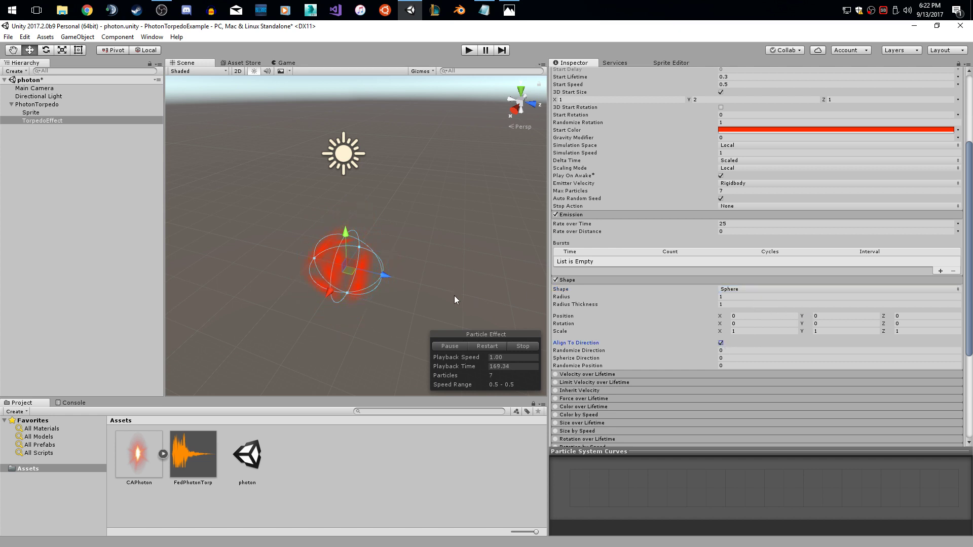
pyautogui.moveTo(456, 300)
pyautogui.keyDown('alt'); pyautogui.mouseDown()
pyautogui.moveTo(408, 262)
pyautogui.moveTo(477, 310)
pyautogui.moveTo(478, 291)
pyautogui.moveTo(468, 292)
pyautogui.mouseUp(); pyautogui.keyUp('alt')
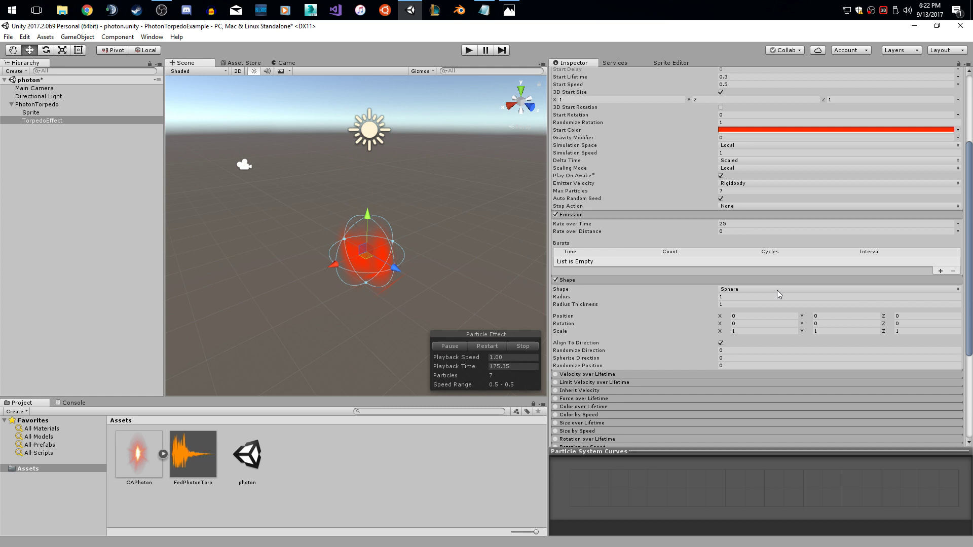
pyautogui.click(591, 280)
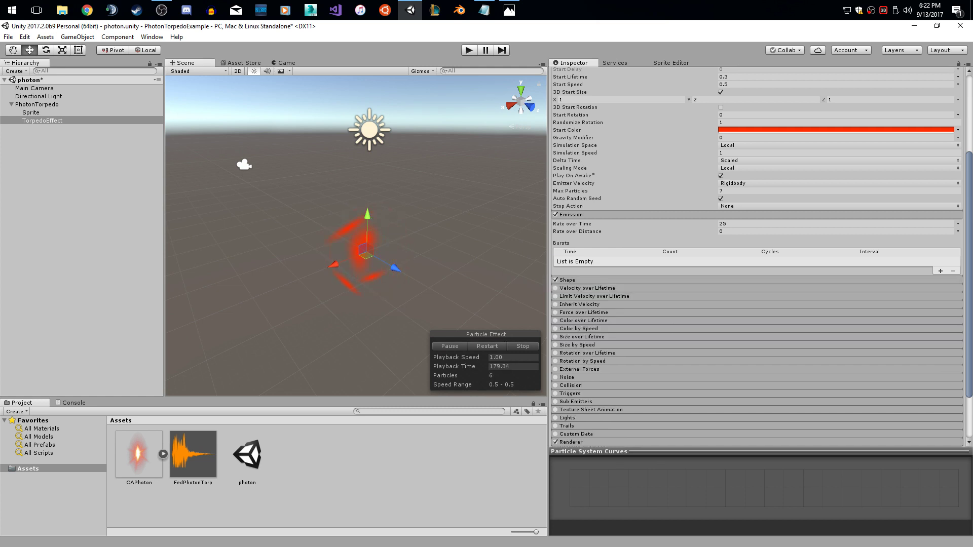
# Step: Enable Size over Lifetime for the TorpedoEffect particles and raise the start of its size curve to 1.0
pyautogui.scroll(-3, 618, 305)
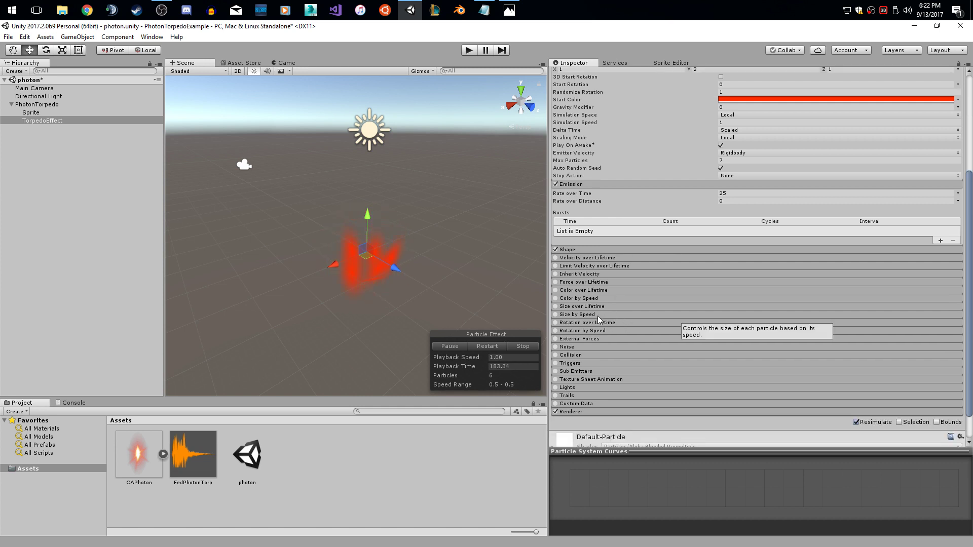
pyautogui.click(578, 306)
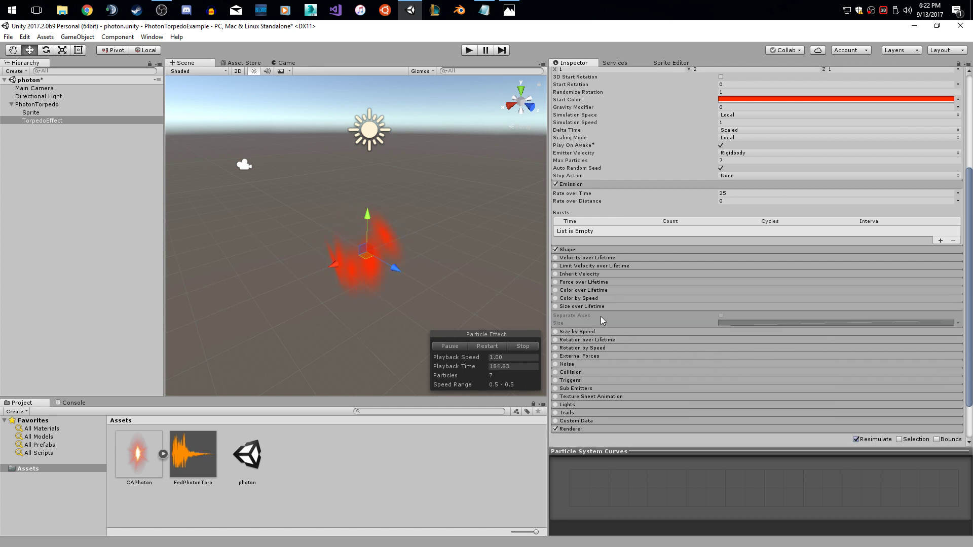
pyautogui.click(556, 307)
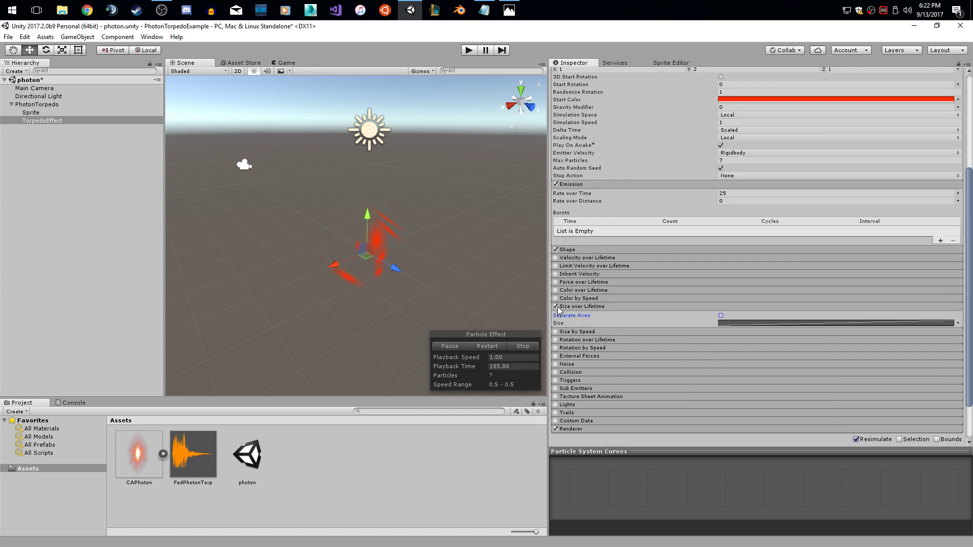
pyautogui.click(740, 323)
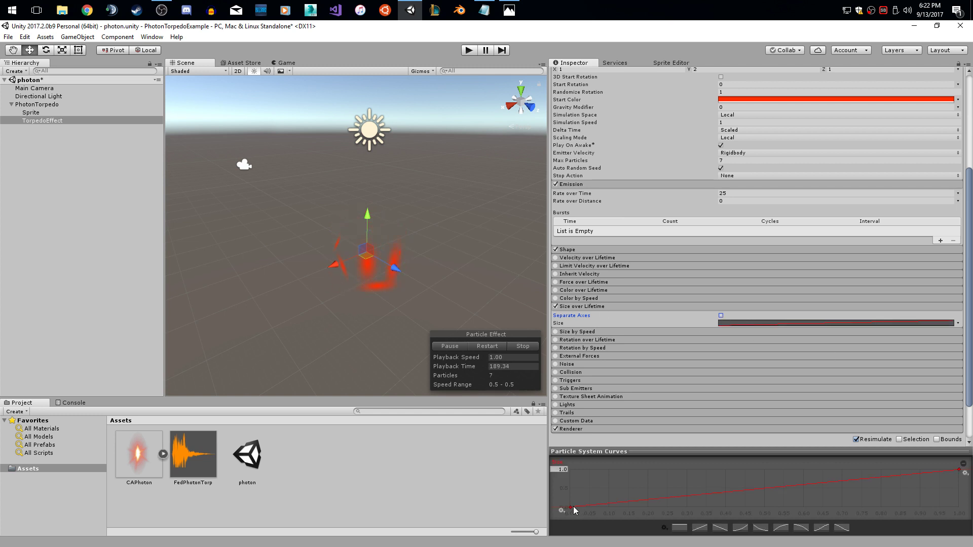
pyautogui.moveTo(573, 506); pyautogui.dragTo(570, 462)
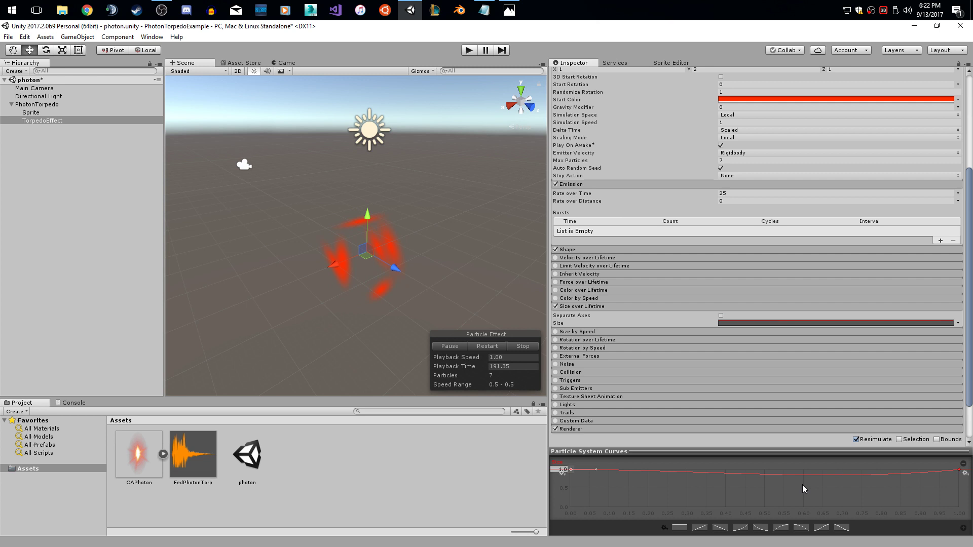
# Step: Add a key at 1.0 just past the middle of the size curve and bend its end slightly downward
pyautogui.doubleClick(780, 474)
pyautogui.moveTo(782, 473); pyautogui.dragTo(783, 467)
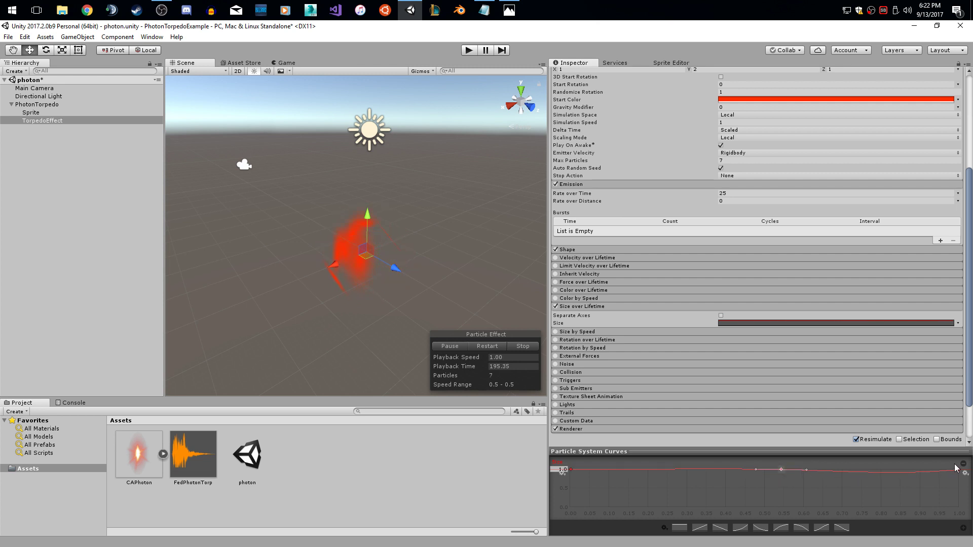
pyautogui.moveTo(958, 469); pyautogui.dragTo(959, 483)
pyautogui.moveTo(933, 479); pyautogui.dragTo(932, 474)
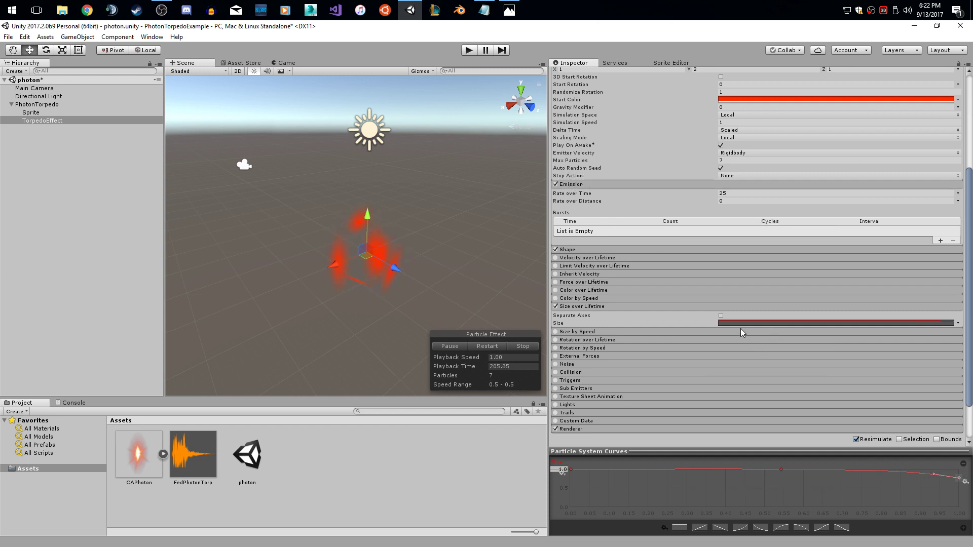
# Step: Set the TorpedoEffect particle renderer's Render Mode to Stretched Billboard
pyautogui.scroll(-3, 702, 333)
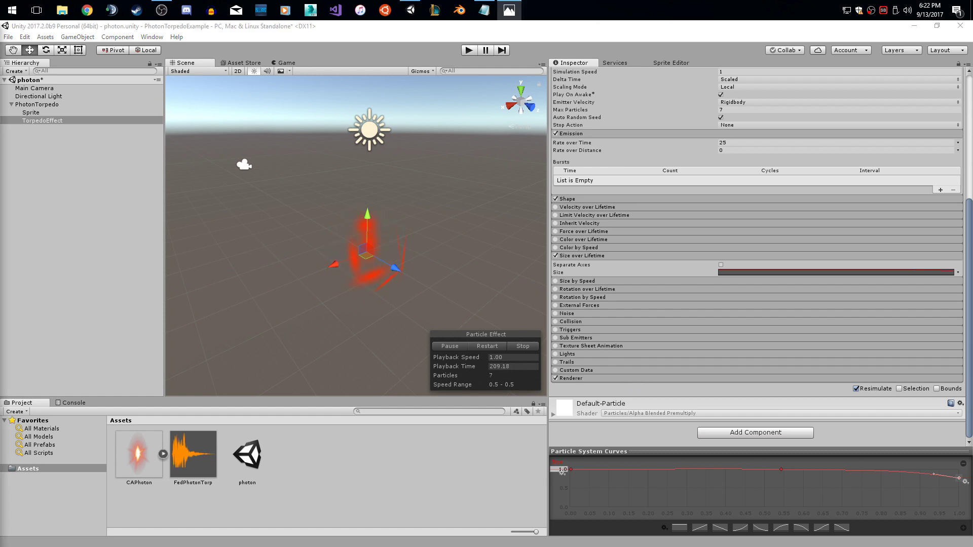
pyautogui.click(632, 381)
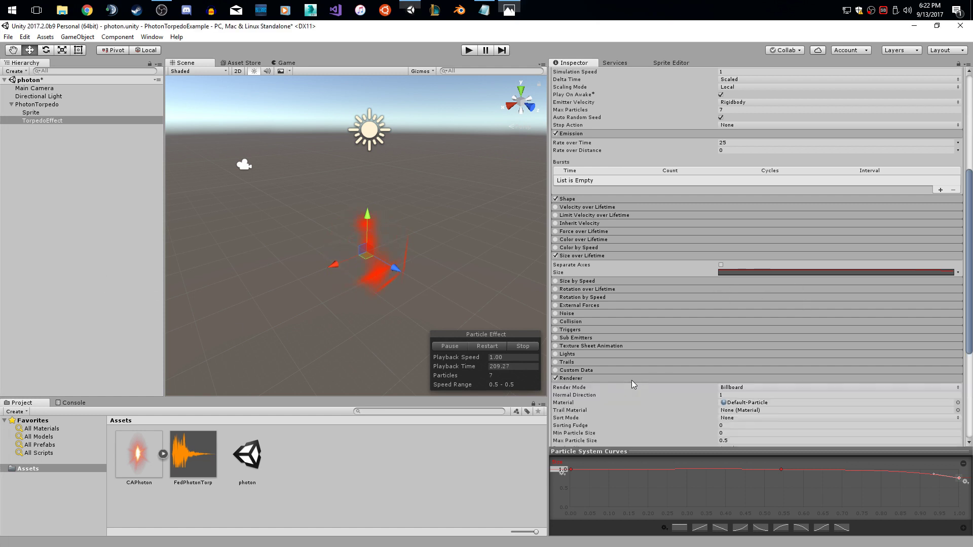
pyautogui.scroll(-3, 686, 348)
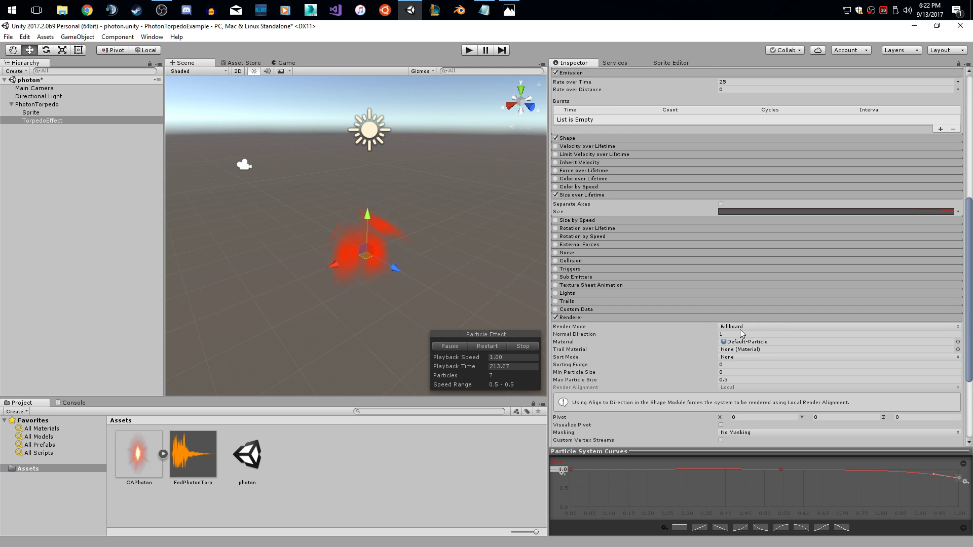
pyautogui.click(762, 327)
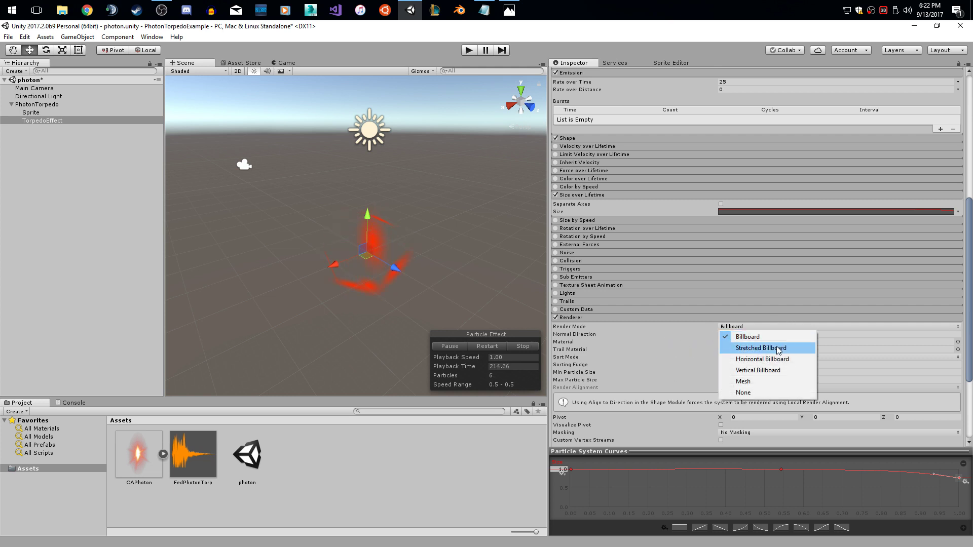
pyautogui.click(771, 348)
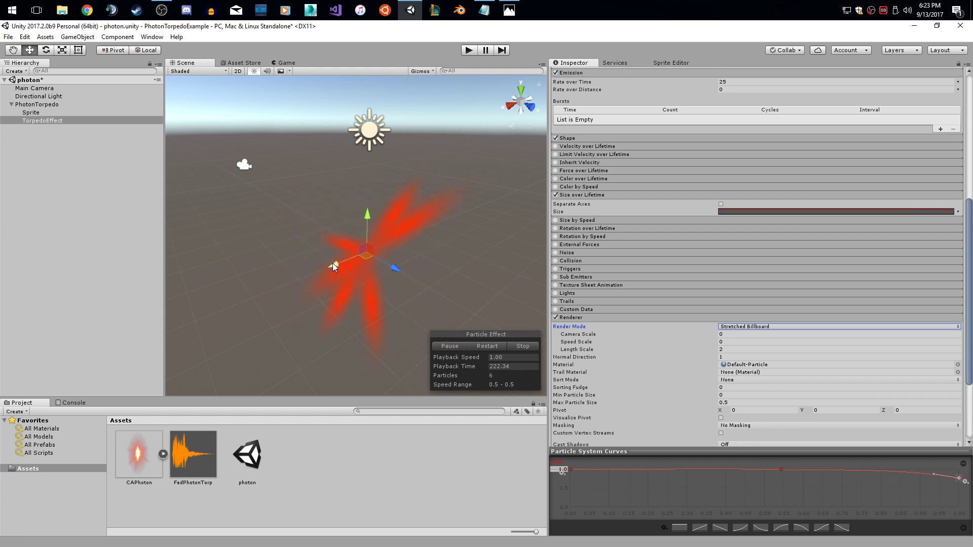
# Step: Set the stretched billboard's Length Scale to 3 and save the scene
pyautogui.click(729, 349)
pyautogui.write('3')
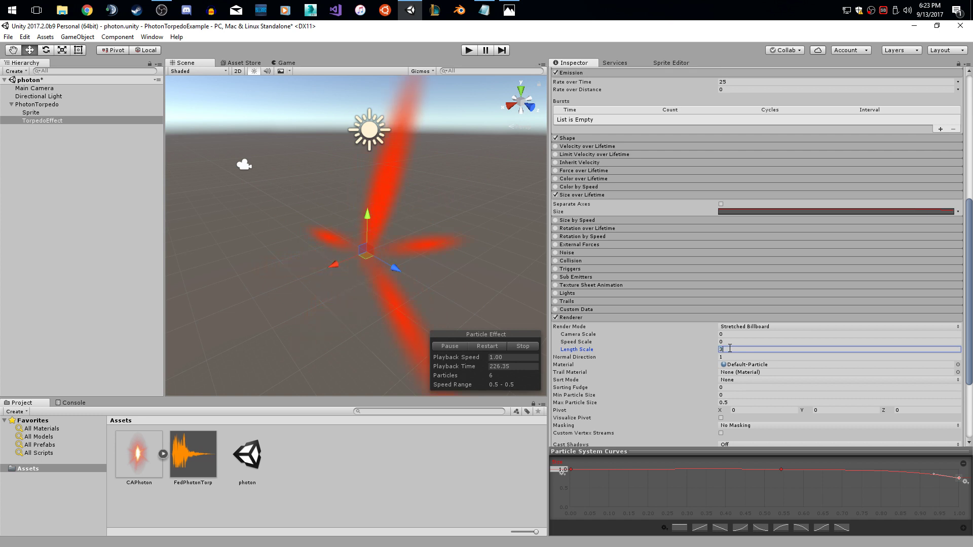
pyautogui.scroll(-3, 329, 263)
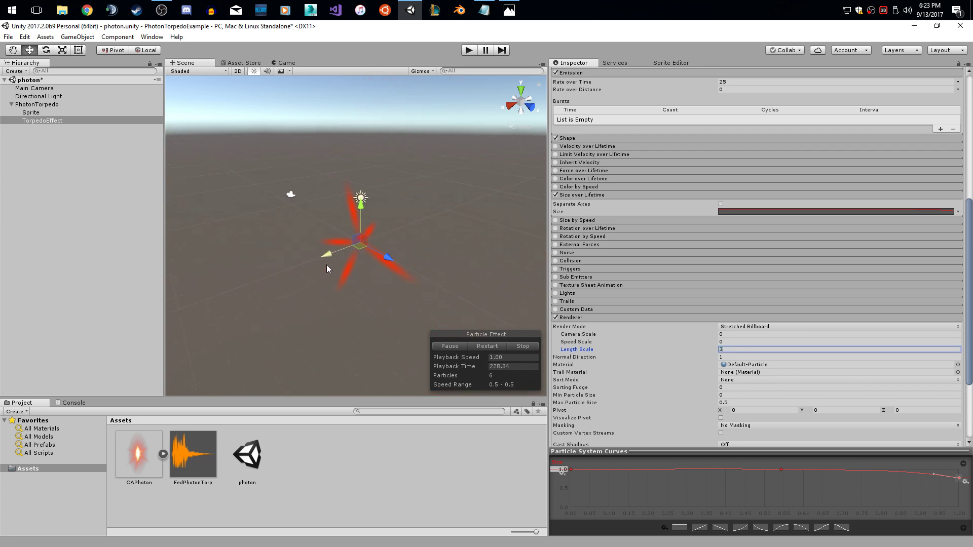
pyautogui.scroll(1, 356, 267)
pyautogui.scroll(-3, 747, 400)
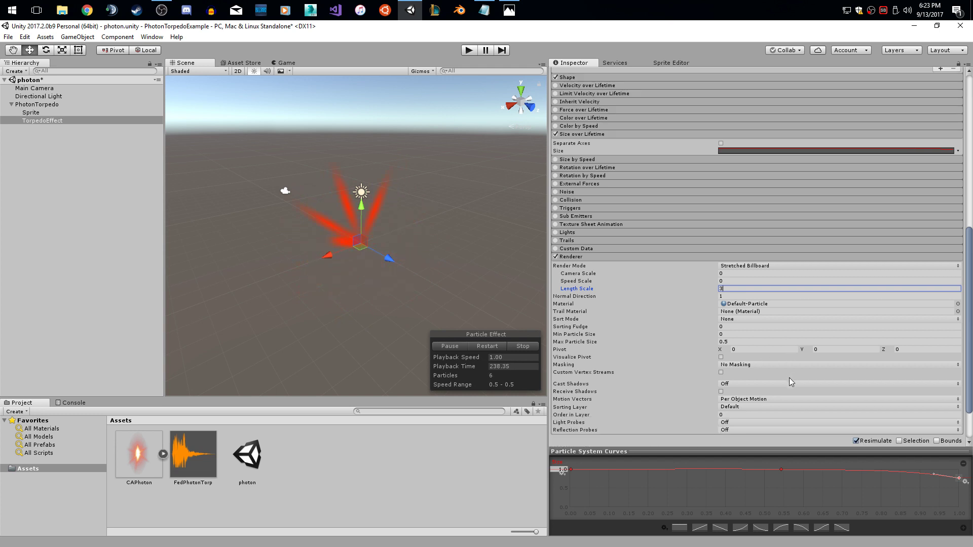
pyautogui.scroll(-1, 792, 346)
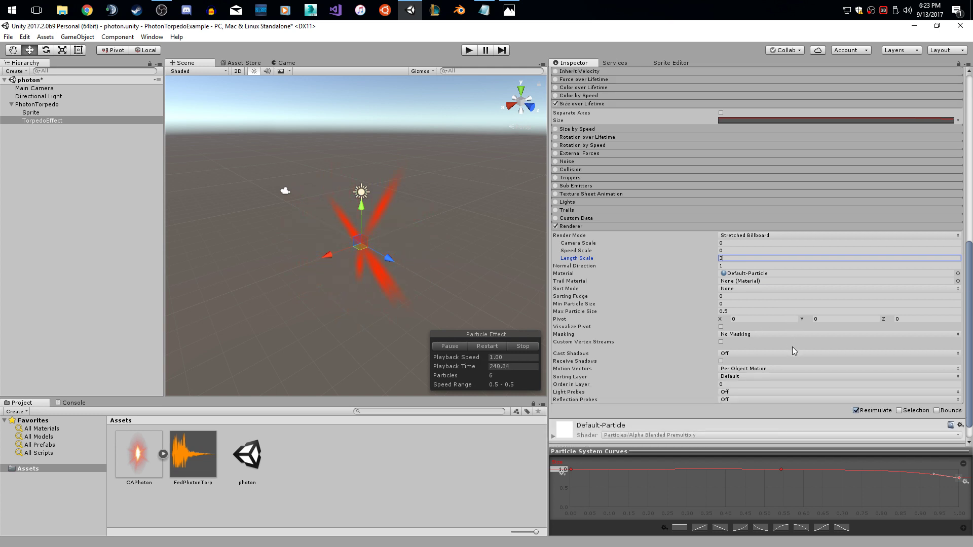
pyautogui.scroll(2, 791, 349)
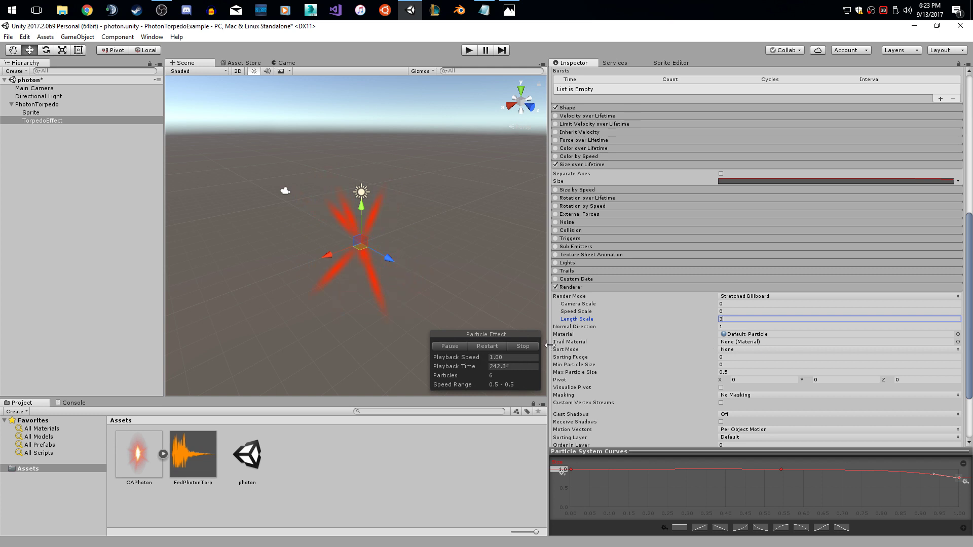
pyautogui.hotkey('ctrl', 's')
# Step: Remove the Sphere Collider component from the Sprite child object
pyautogui.click(56, 113)
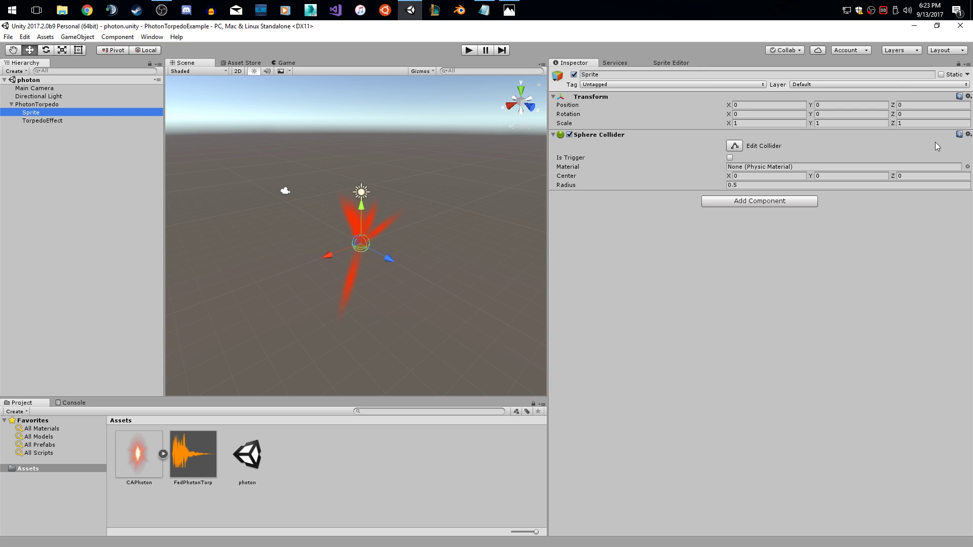
pyautogui.click(968, 135)
pyautogui.click(922, 183)
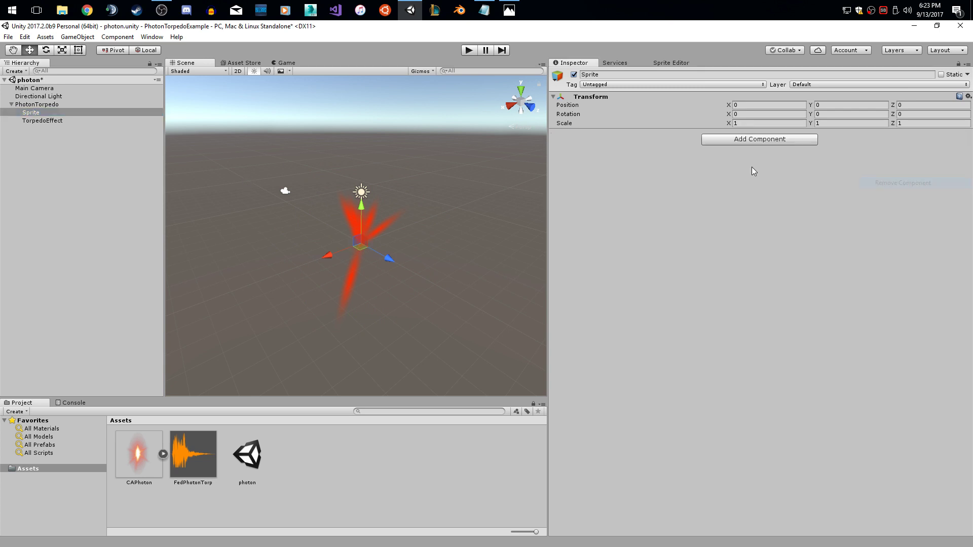
# Step: Add a Sprite Renderer component to the Sprite object and assign the CAPhoton image as its sprite
pyautogui.click(58, 113)
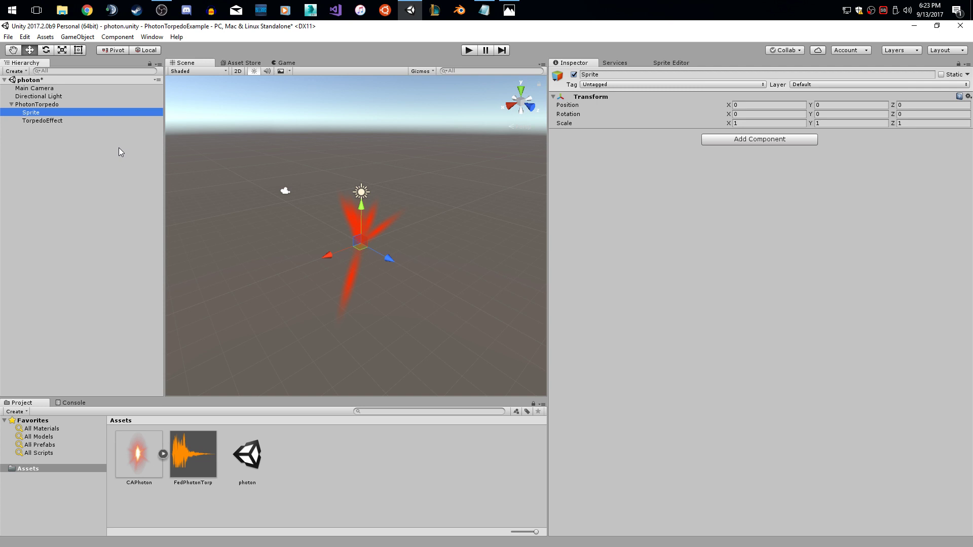
pyautogui.click(715, 140)
pyautogui.write('spr')
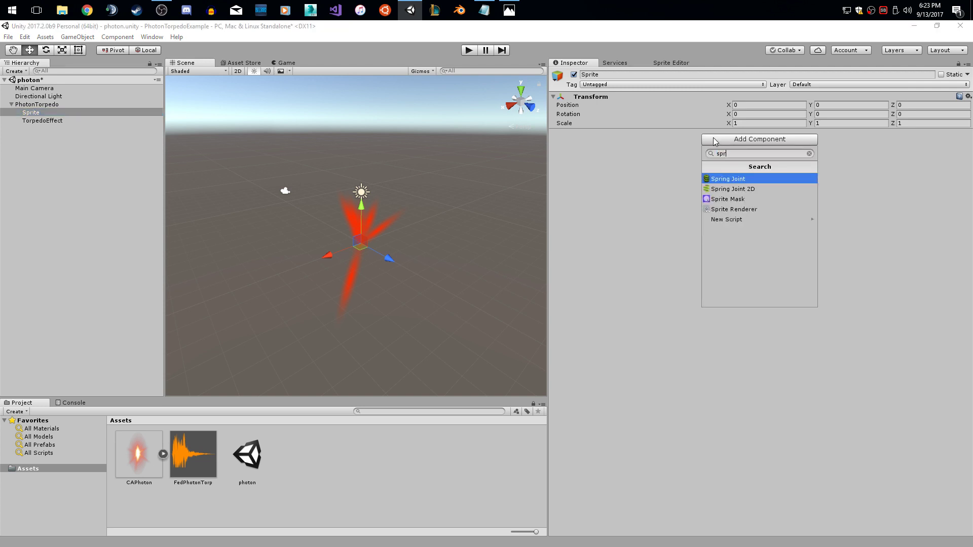
pyautogui.press('Down')
pyautogui.press('Down')
pyautogui.press('Down')
pyautogui.press('Return')
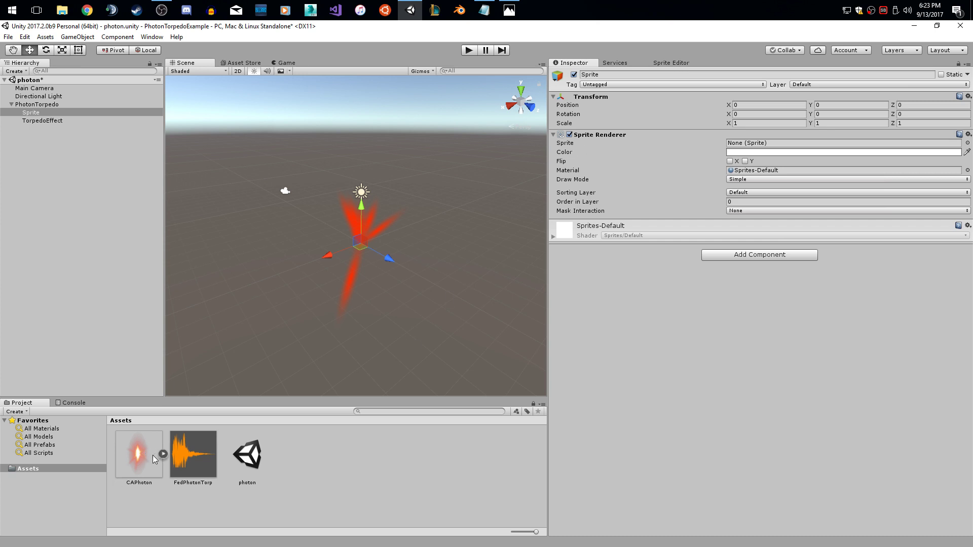
pyautogui.moveTo(138, 466); pyautogui.dragTo(755, 147)
pyautogui.moveTo(278, 288); pyautogui.dragTo(489, 275, button='right')
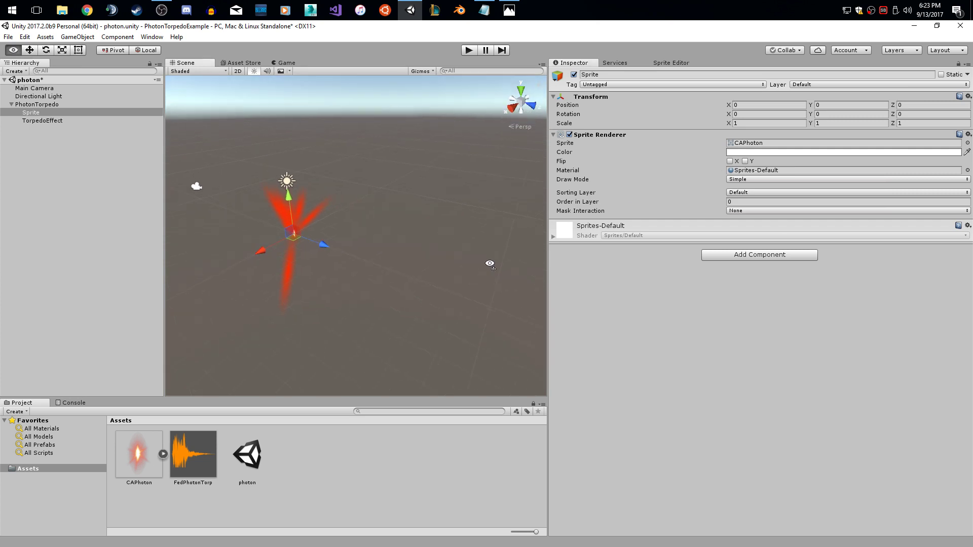
# Step: Set the Sprite child object's X scale to 2
pyautogui.moveTo(405, 263); pyautogui.dragTo(264, 216, button='right')
pyautogui.doubleClick(46, 114)
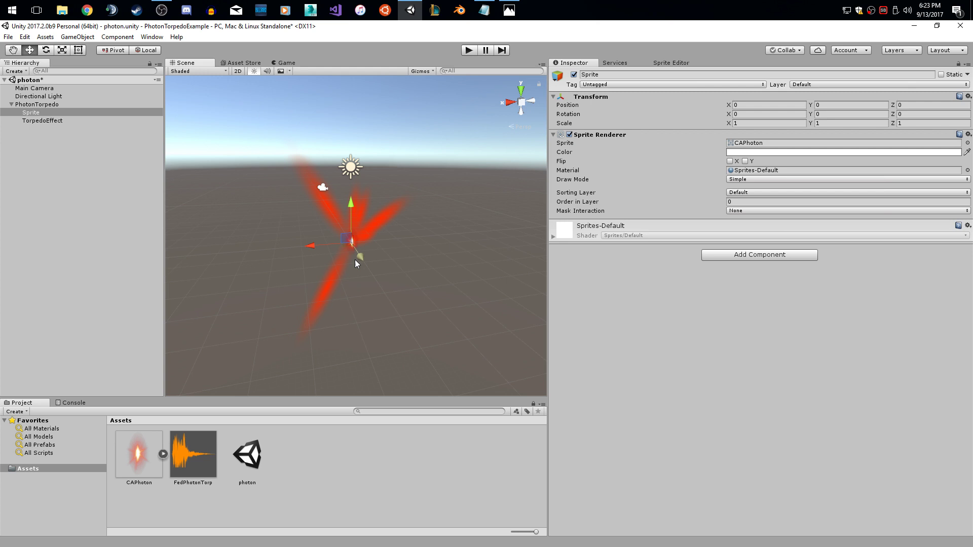
pyautogui.click(44, 121)
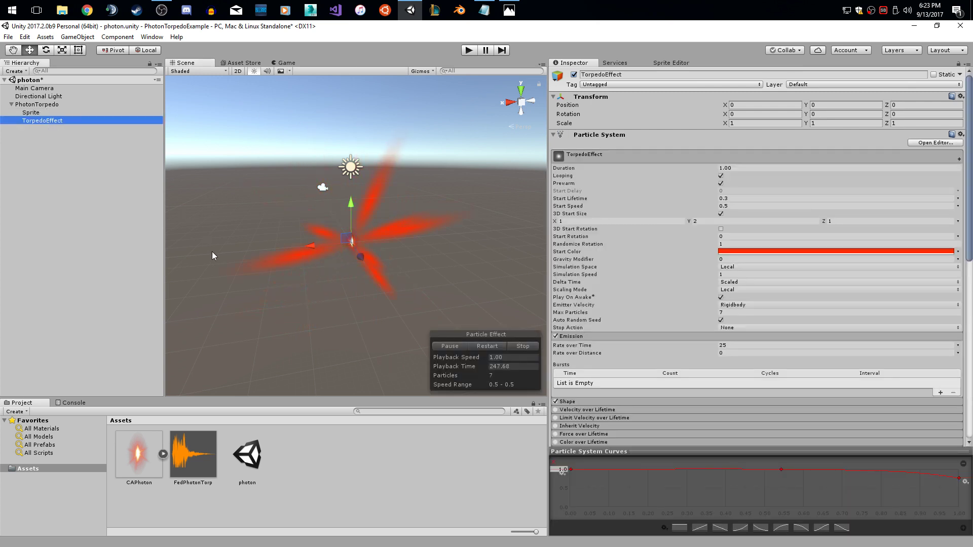
pyautogui.click(292, 268)
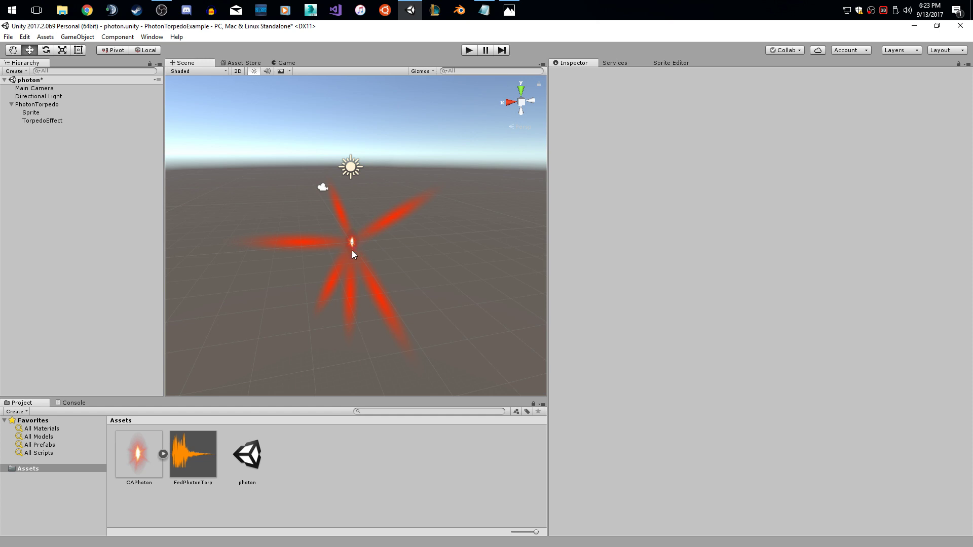
pyautogui.click(57, 112)
pyautogui.click(768, 122)
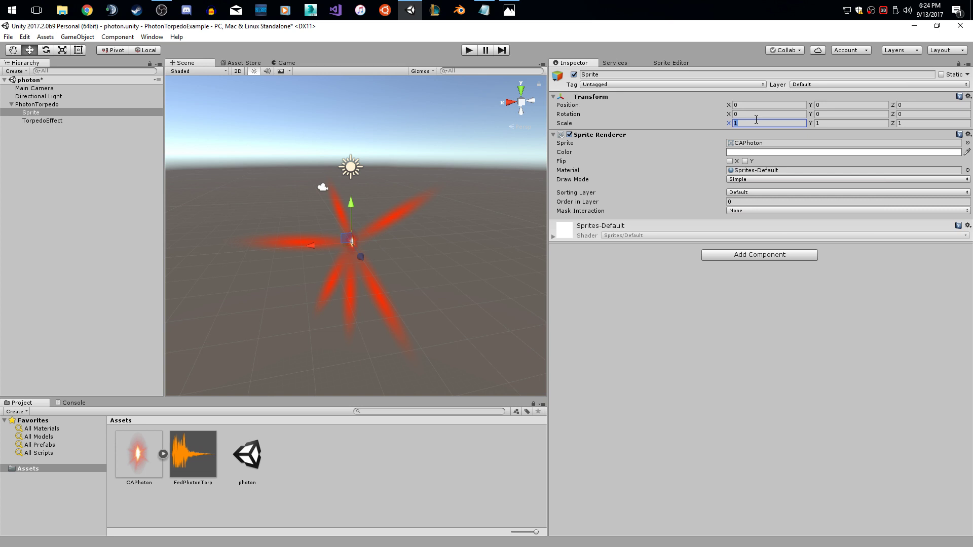
pyautogui.write('2')
pyautogui.click(393, 247)
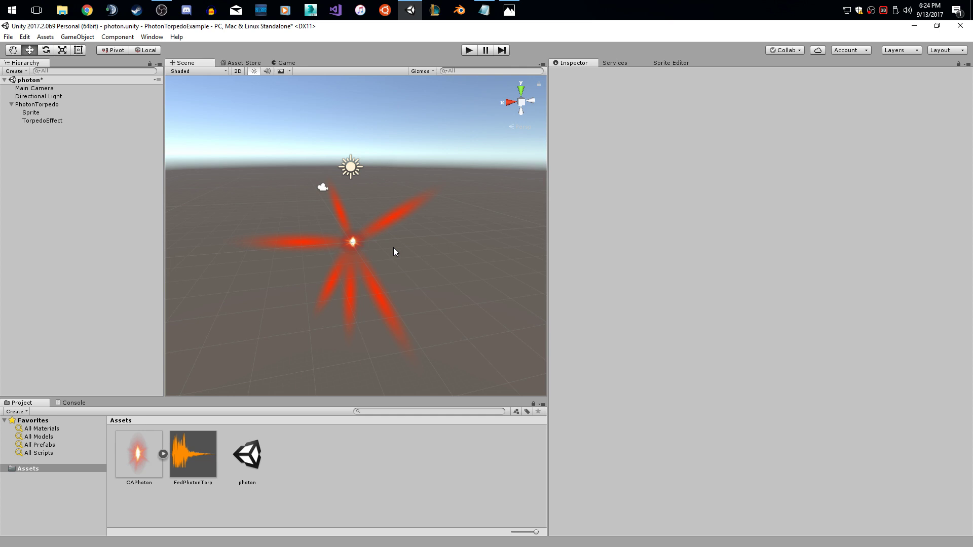
# Step: Move the Directional Light backward along its local Z axis, away from the torpedo, and save the scene
pyautogui.scroll(5, 397, 236)
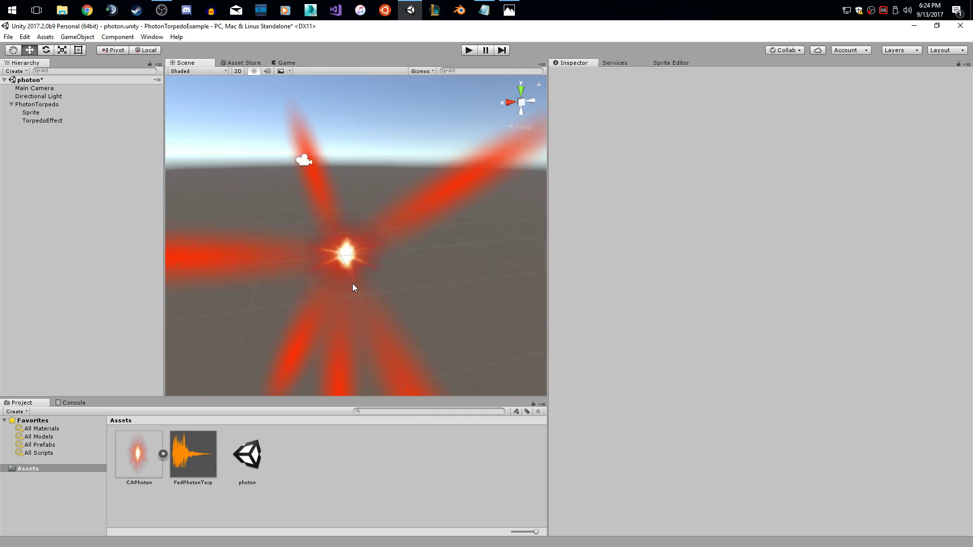
pyautogui.scroll(-8, 399, 256)
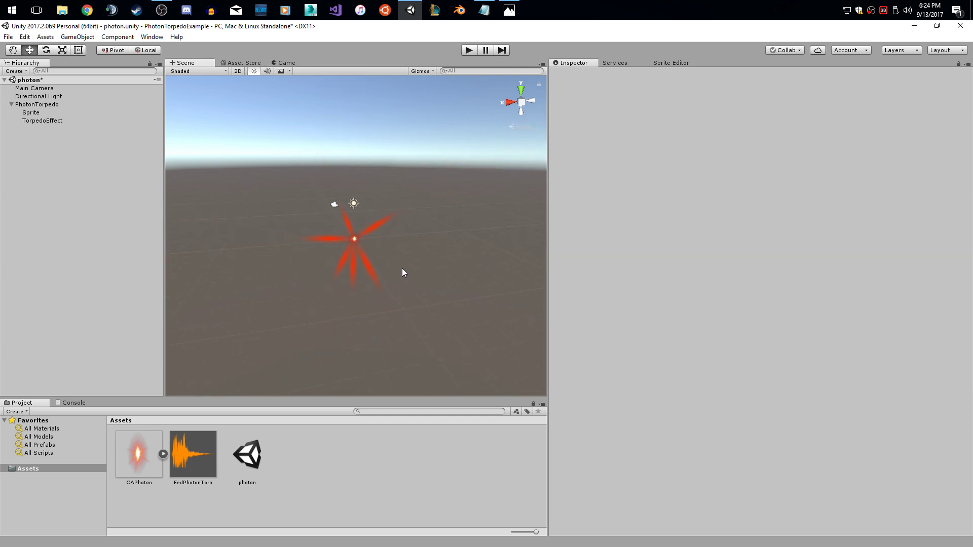
pyautogui.keyDown('alt'); pyautogui.moveTo(388, 245); pyautogui.dragTo(419, 276); pyautogui.keyUp('alt')
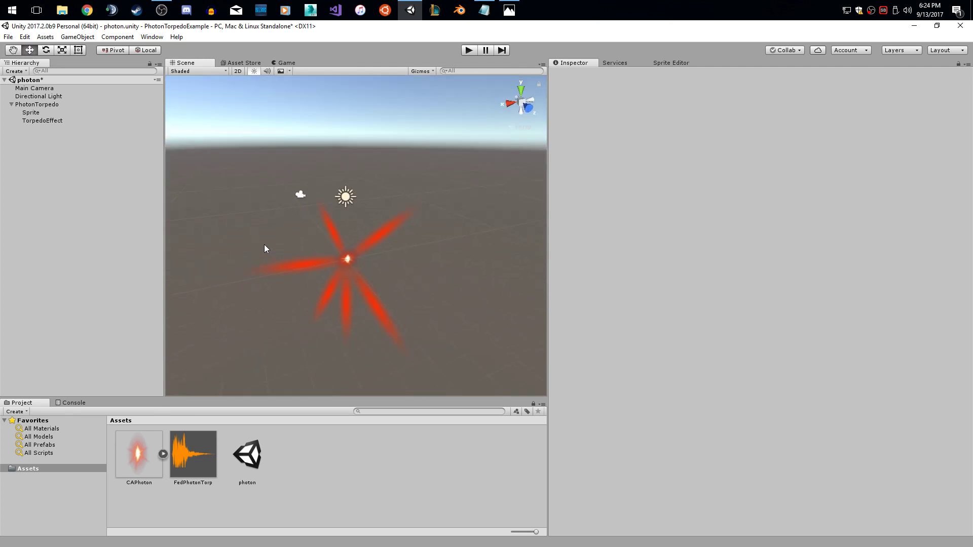
pyautogui.click(345, 196)
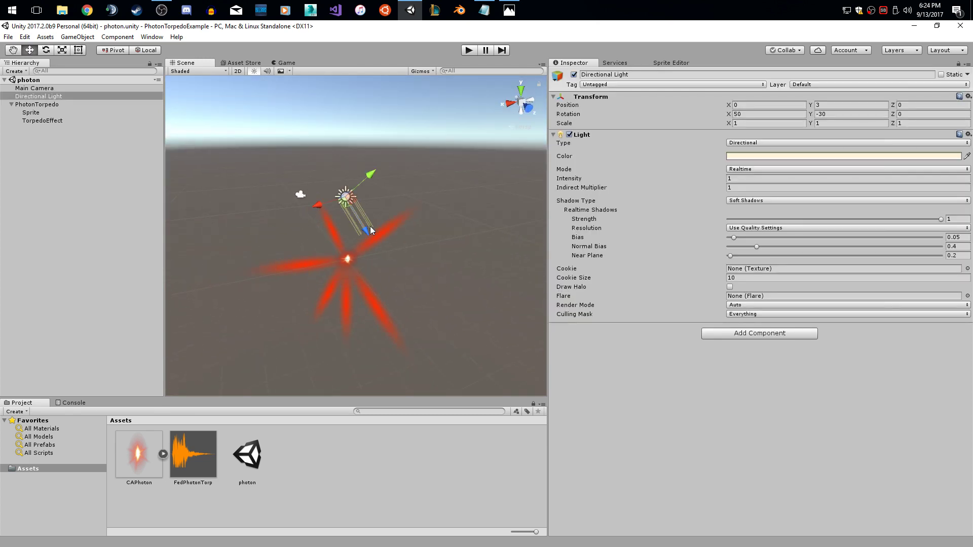
pyautogui.hotkey('ctrl', 'z')
pyautogui.click(391, 232)
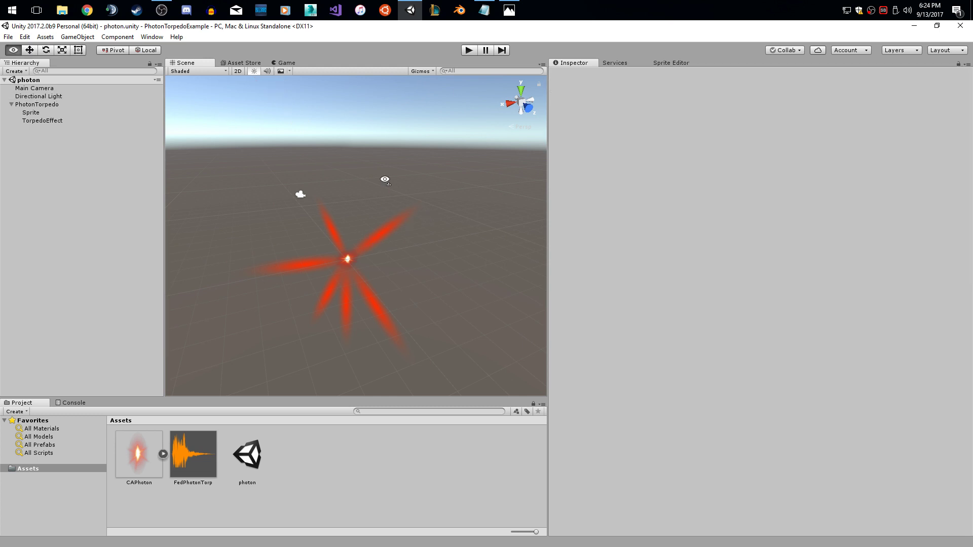
pyautogui.moveTo(386, 181)
pyautogui.keyDown('alt'); pyautogui.mouseDown()
pyautogui.moveTo(370, 210)
pyautogui.moveTo(386, 191)
pyautogui.mouseUp(); pyautogui.keyUp('alt')
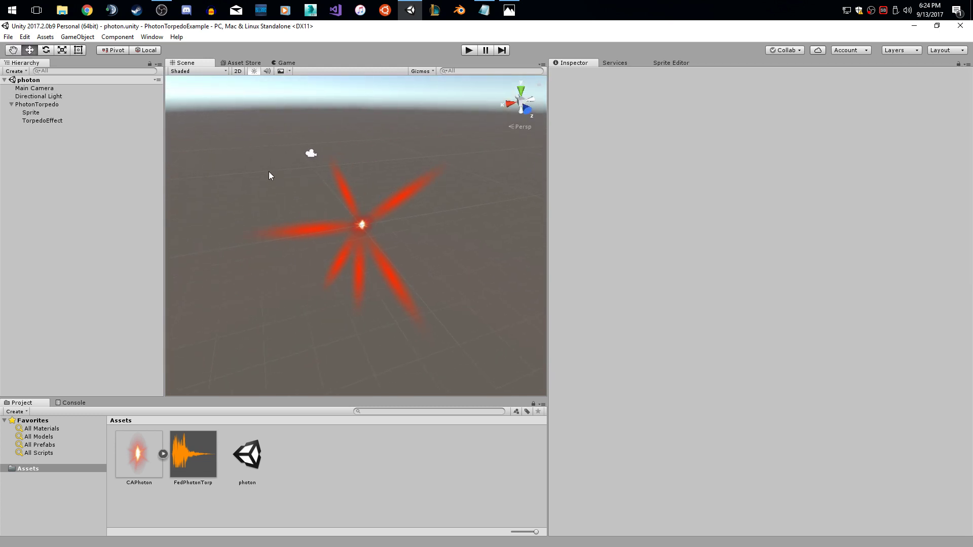
# Step: Add a 3D Sphere as a child of PhotonTorpedo and save the scene
pyautogui.click(69, 103)
pyautogui.rightClick(69, 103)
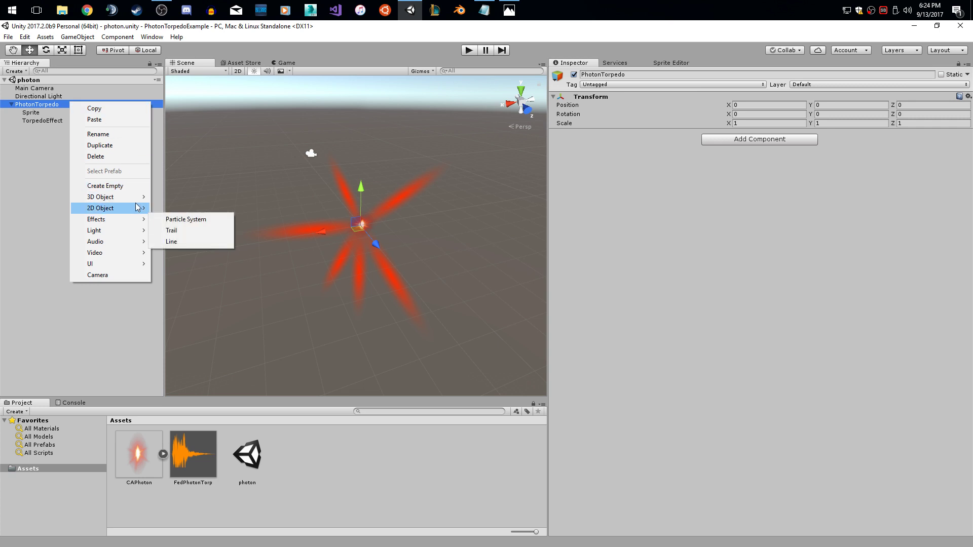
pyautogui.moveTo(134, 198)
pyautogui.click(172, 208)
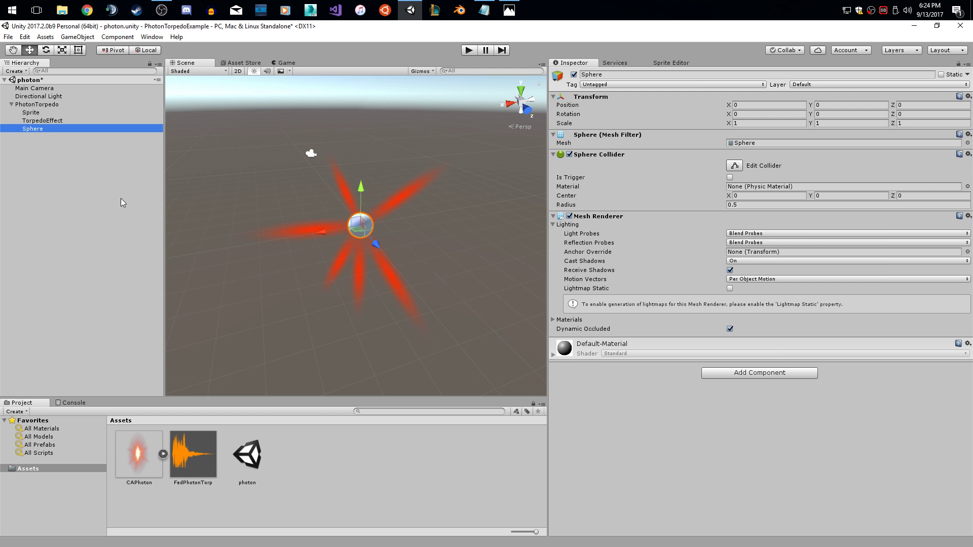
pyautogui.hotkey('ctrl', 's')
pyautogui.click(169, 176)
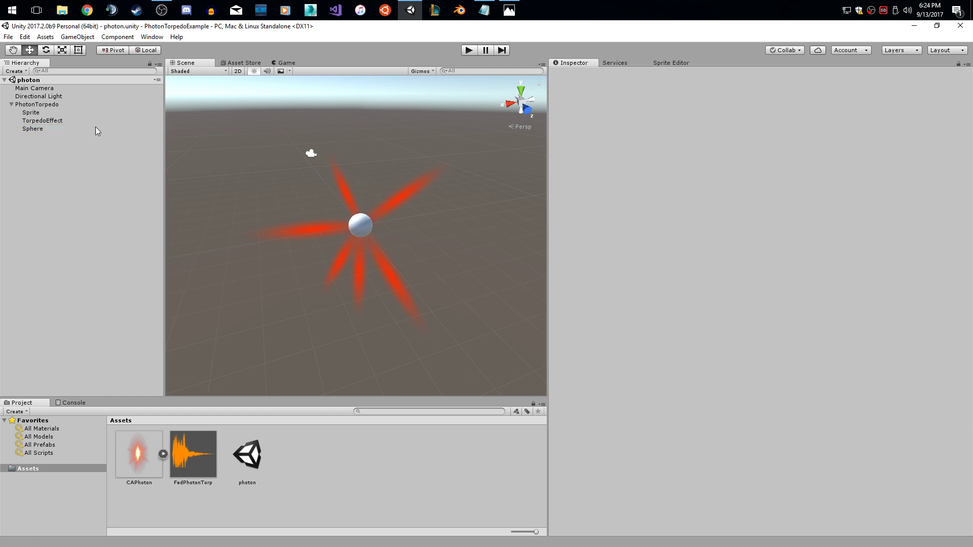
# Step: Remove the Mesh Filter and Mesh Renderer components from the Sphere child object
pyautogui.click(33, 128)
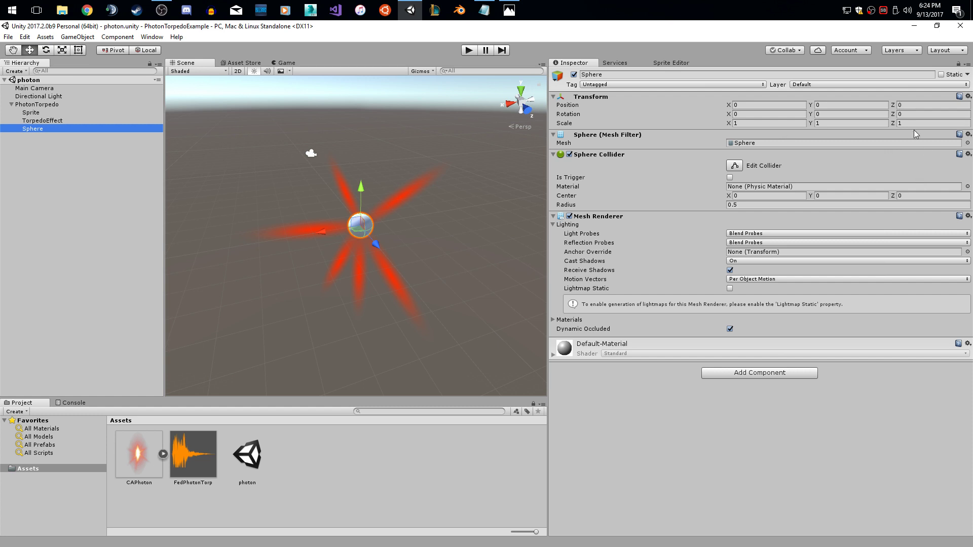
pyautogui.click(968, 135)
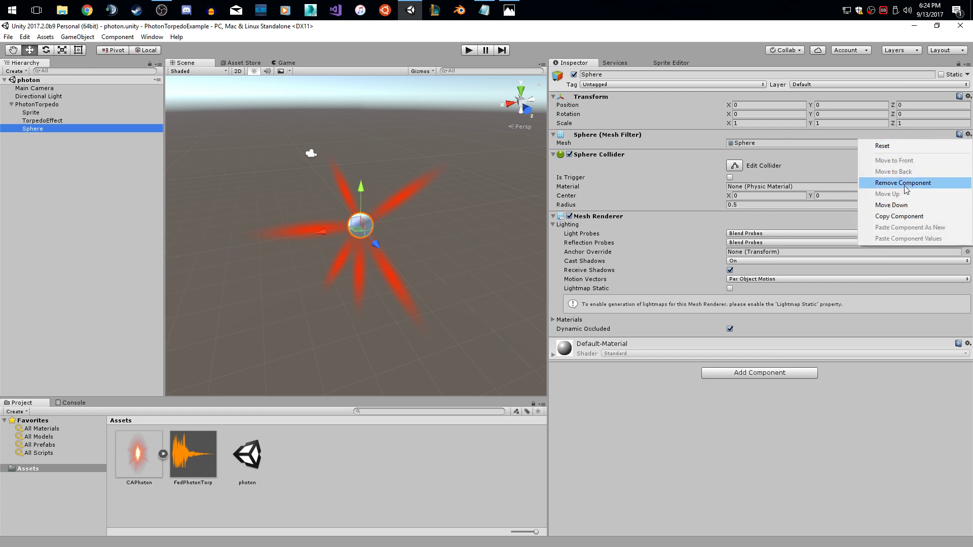
pyautogui.click(906, 184)
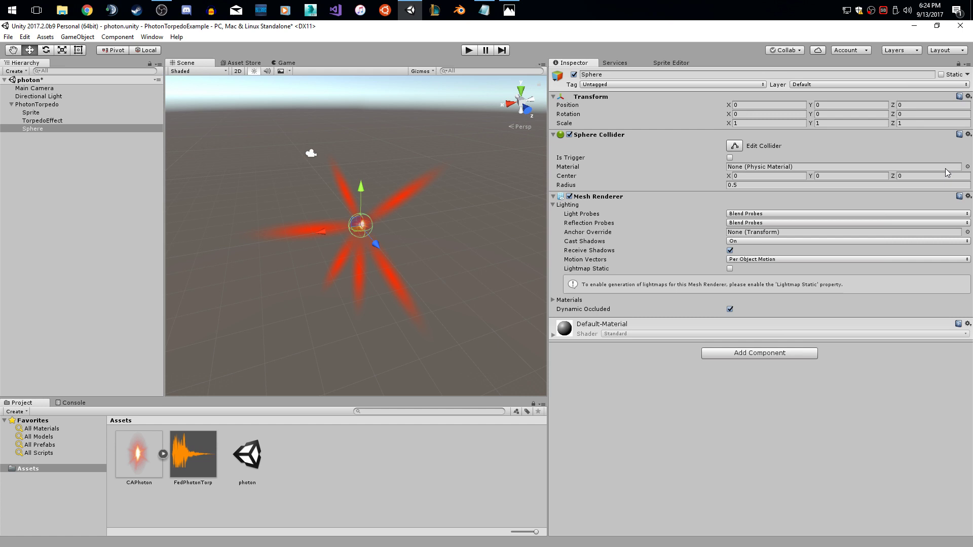
pyautogui.click(968, 196)
pyautogui.click(906, 243)
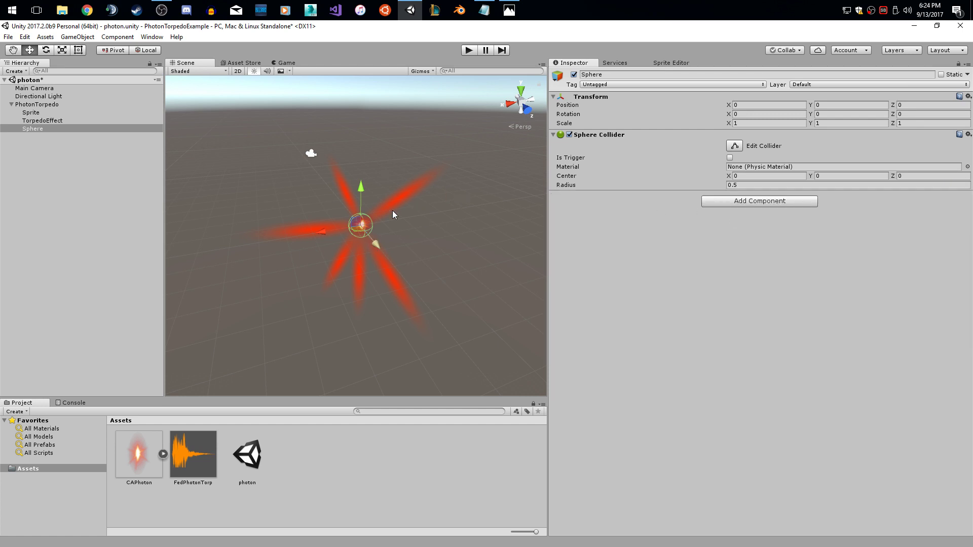
# Step: Set the Sphere's scale to 5 on X, Y and Z and save the scene
pyautogui.click(786, 123)
pyautogui.write('5')
pyautogui.press('Tab')
pyautogui.write('5')
pyautogui.press('Tab')
pyautogui.write('5')
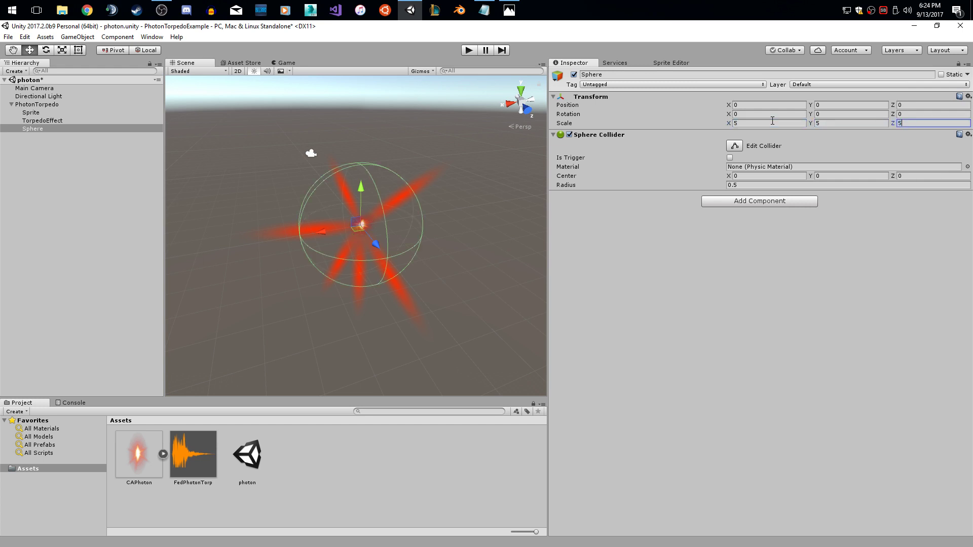
pyautogui.click(428, 272)
pyautogui.hotkey('ctrl', 's')
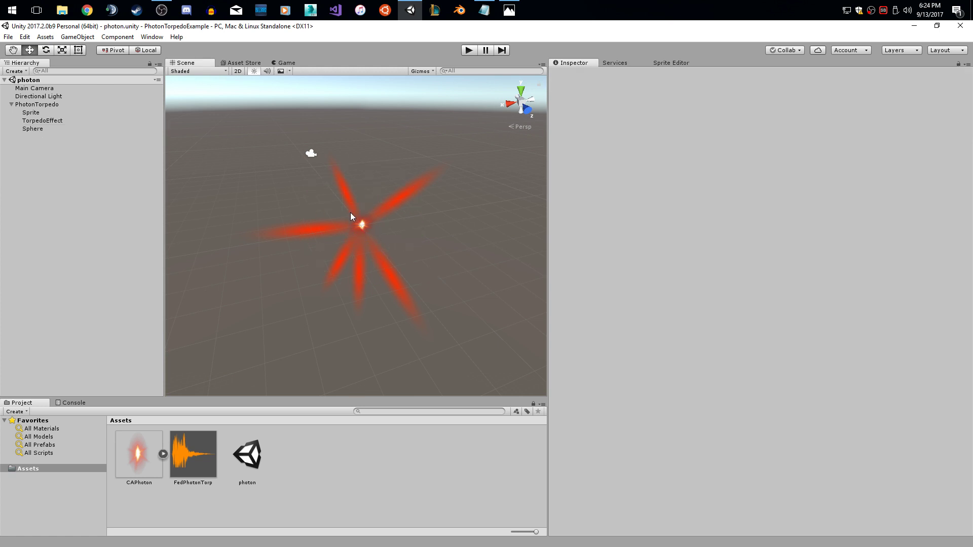
pyautogui.scroll(-5, 393, 186)
pyautogui.click(47, 120)
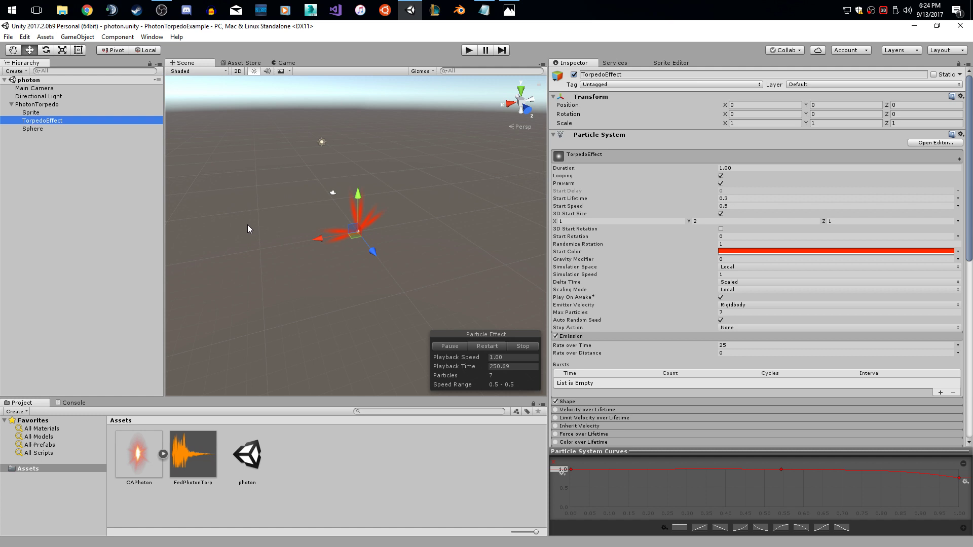
pyautogui.click(51, 103)
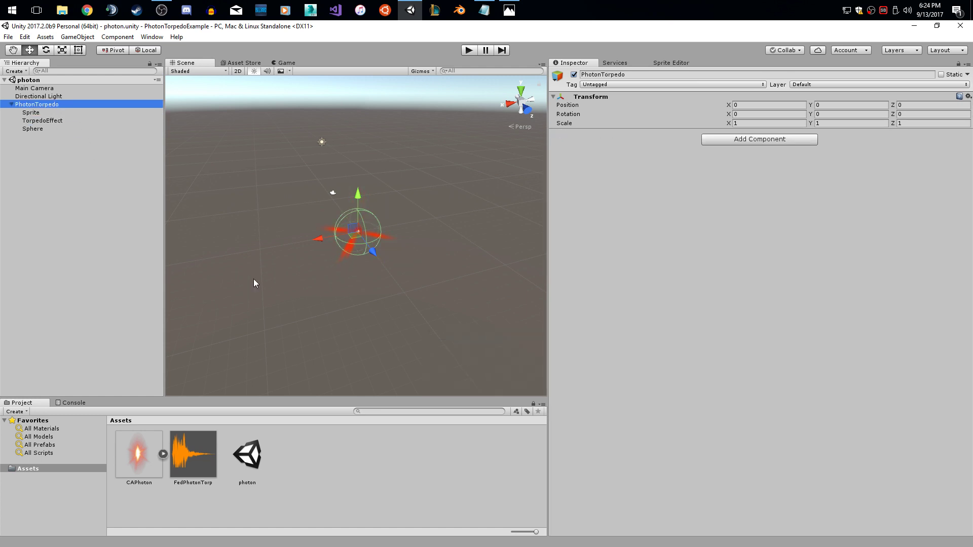
pyautogui.click(245, 274)
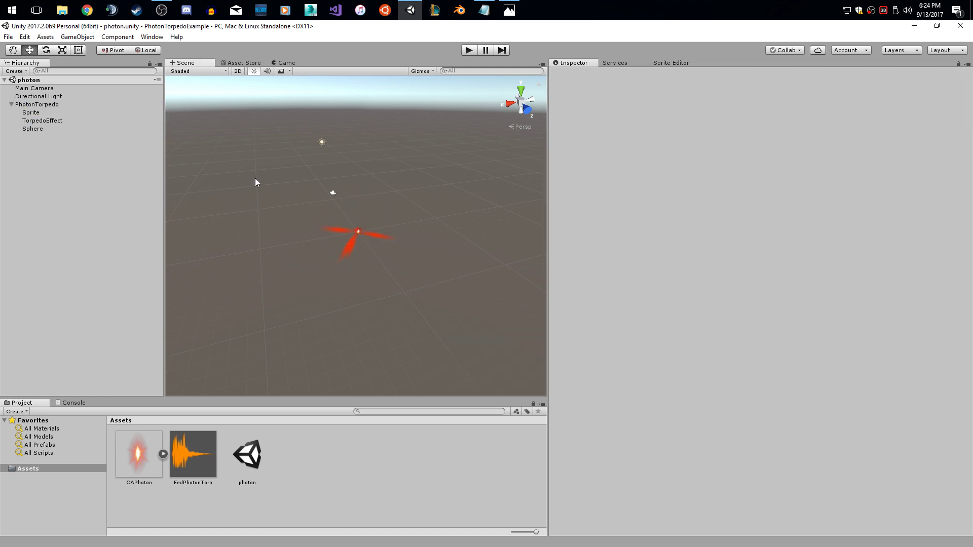
# Step: Search the Asset Store for "space skybox" and limit the results to free assets only
pyautogui.click(245, 62)
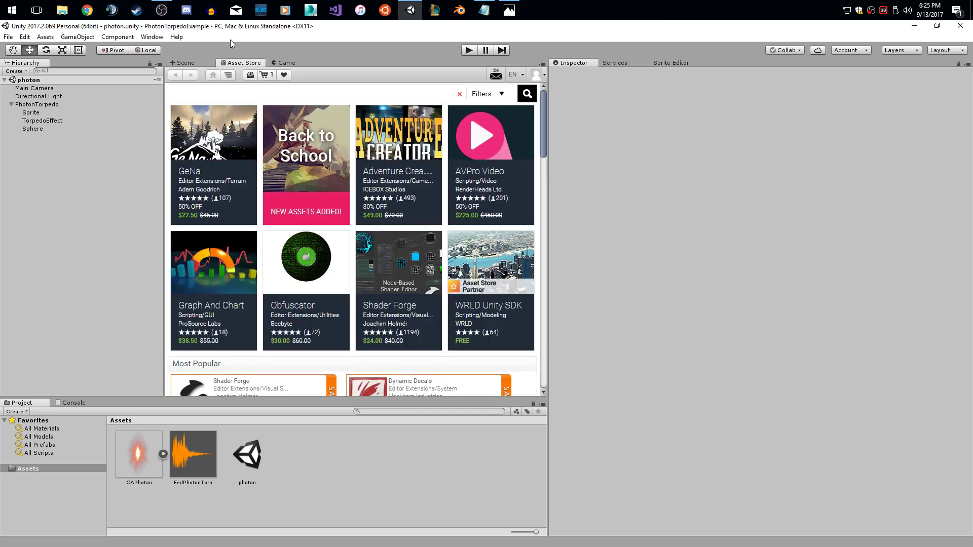
pyautogui.write('space skybox')
pyautogui.press('Return')
pyautogui.click(194, 156)
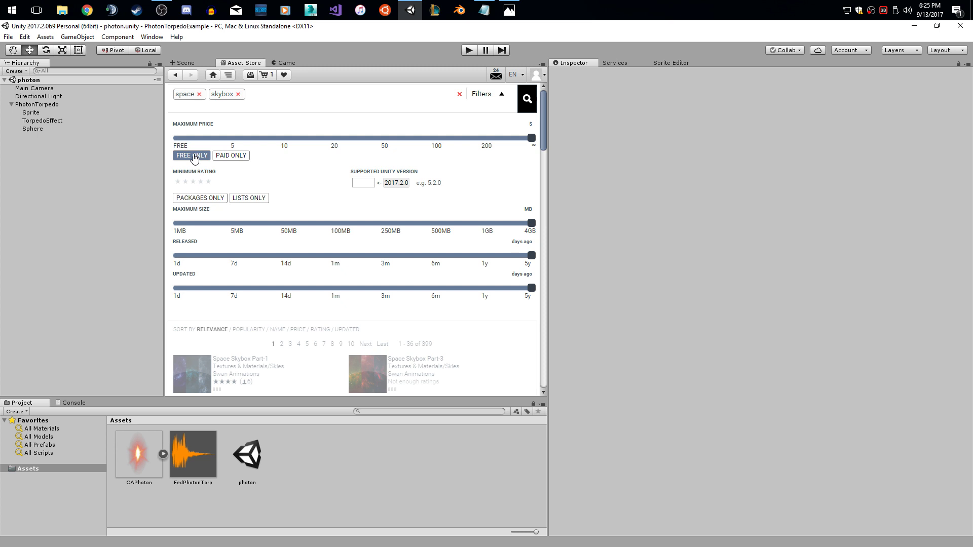
pyautogui.scroll(-3, 260, 139)
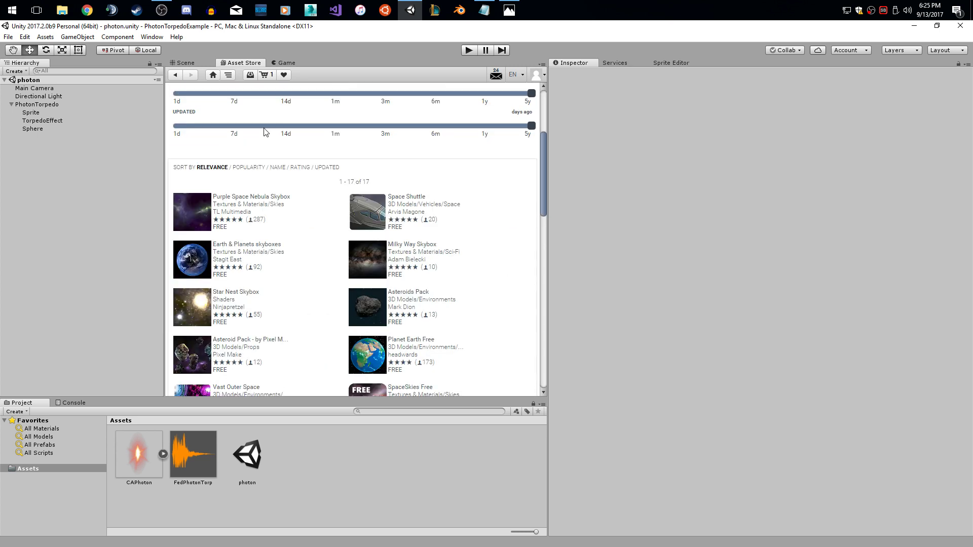
pyautogui.scroll(-1, 283, 172)
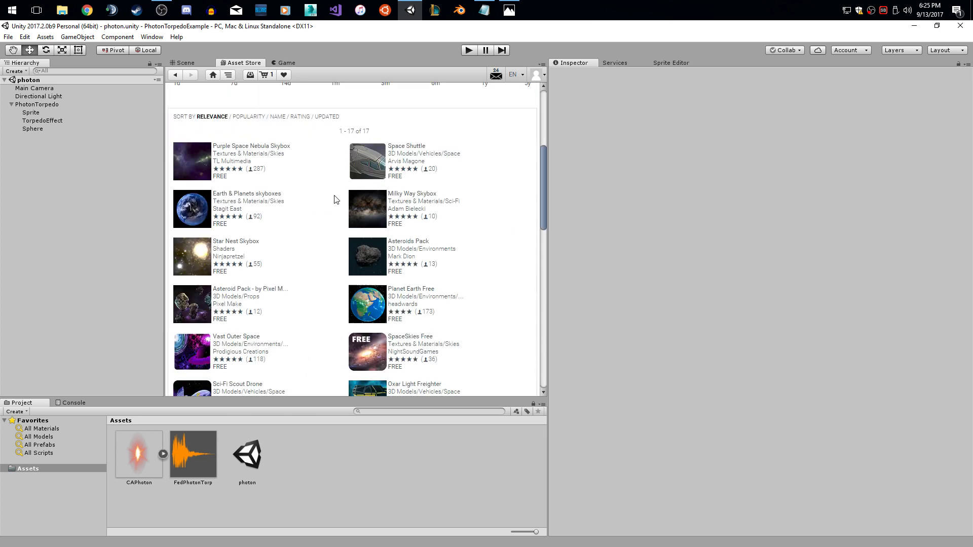
# Step: Import the free Milky Way Skybox package without MilkyWaySkybox.pdf and the Scenes folder
pyautogui.click(406, 199)
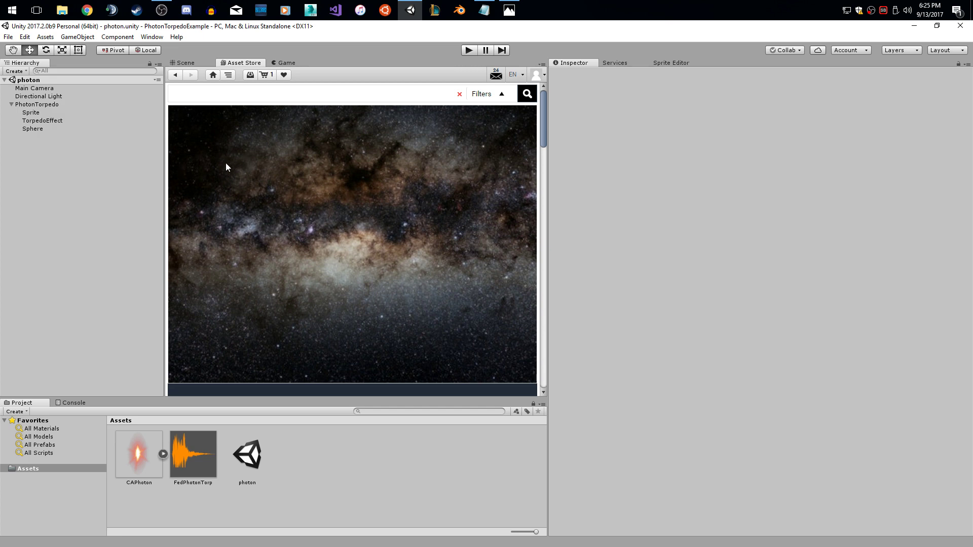
pyautogui.scroll(-4, 230, 175)
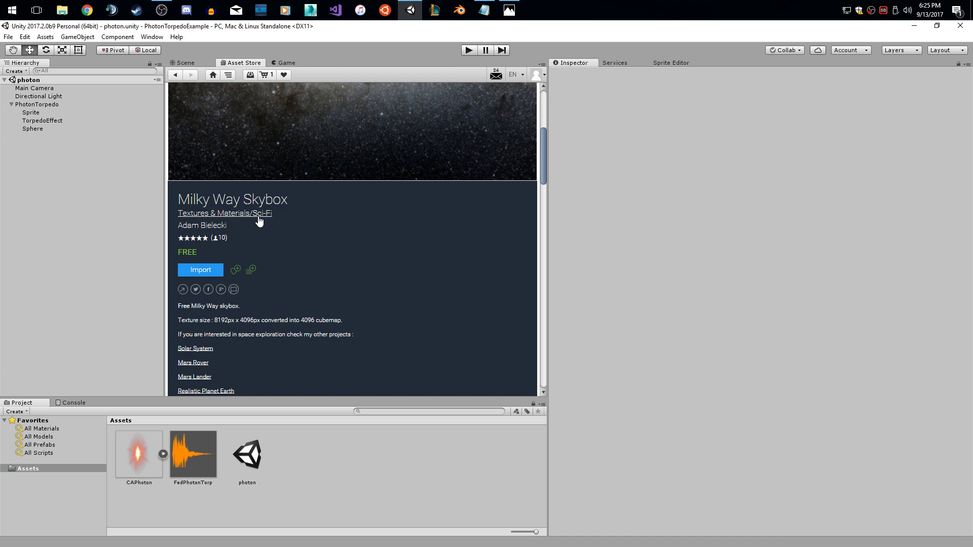
pyautogui.click(200, 274)
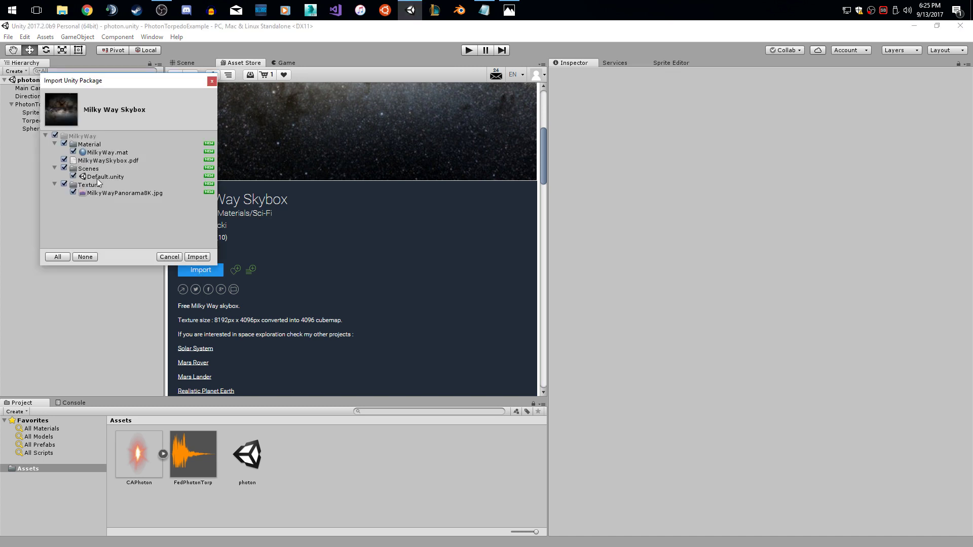
pyautogui.click(63, 160)
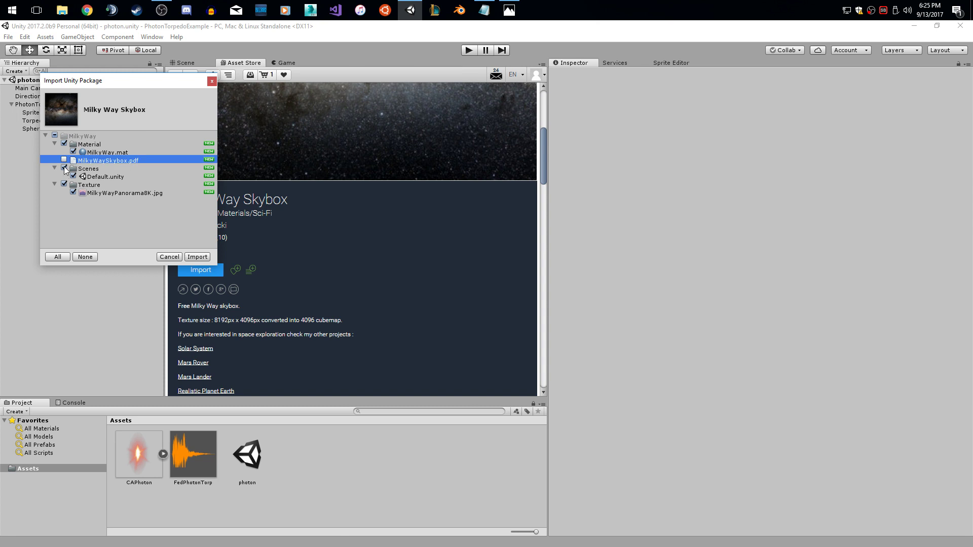
pyautogui.click(65, 167)
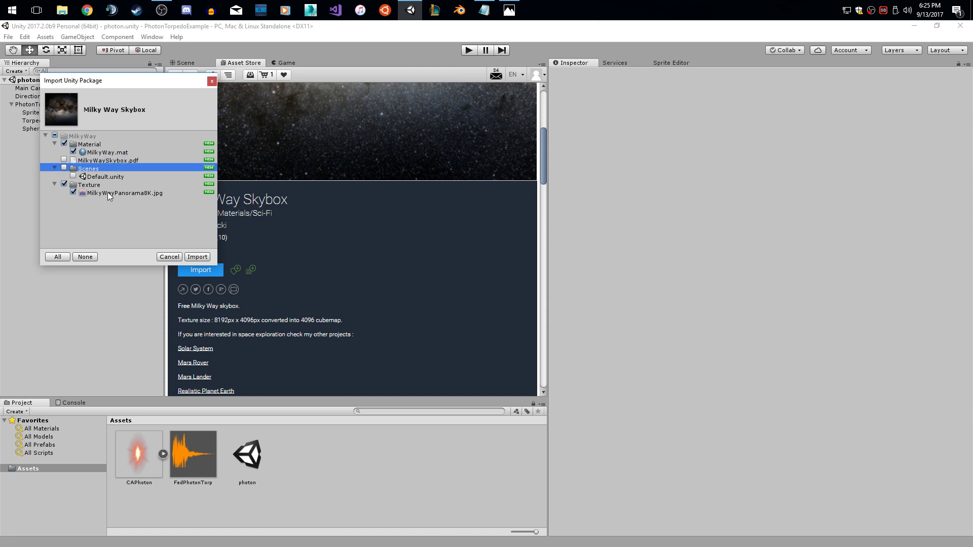
pyautogui.click(197, 257)
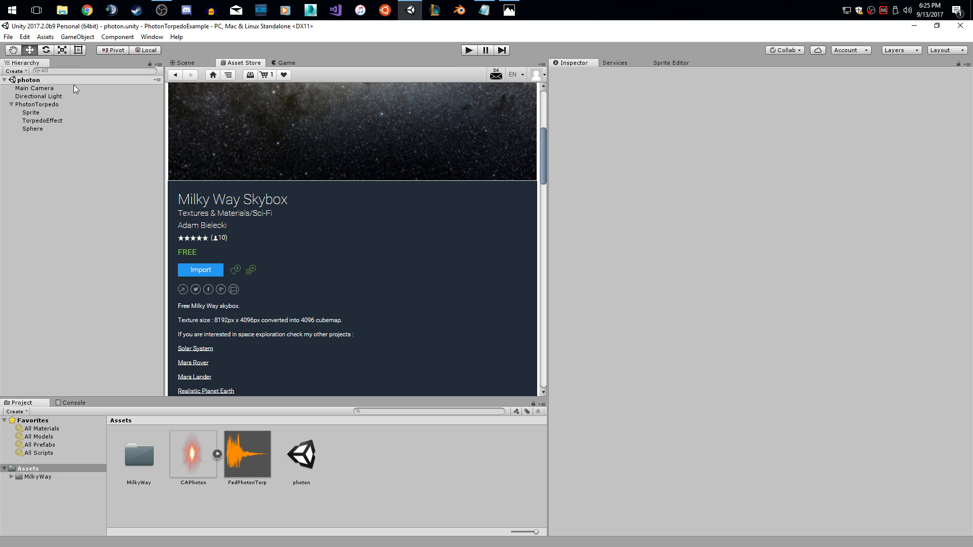
# Step: Set the scene's skybox material to MilkyWay in the Lighting settings, check it in the Scene view and save the scene
pyautogui.click(151, 36)
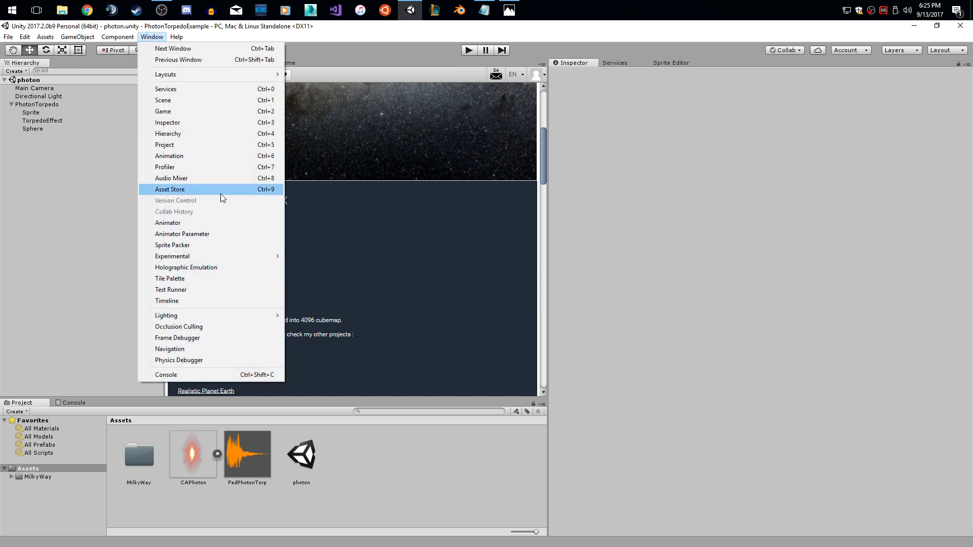
pyautogui.moveTo(280, 318)
pyautogui.click(309, 315)
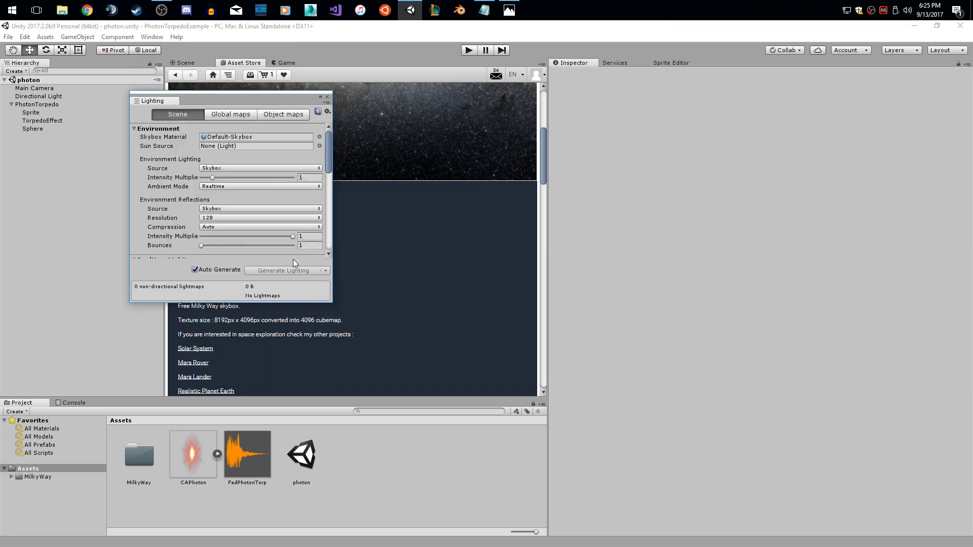
pyautogui.click(319, 136)
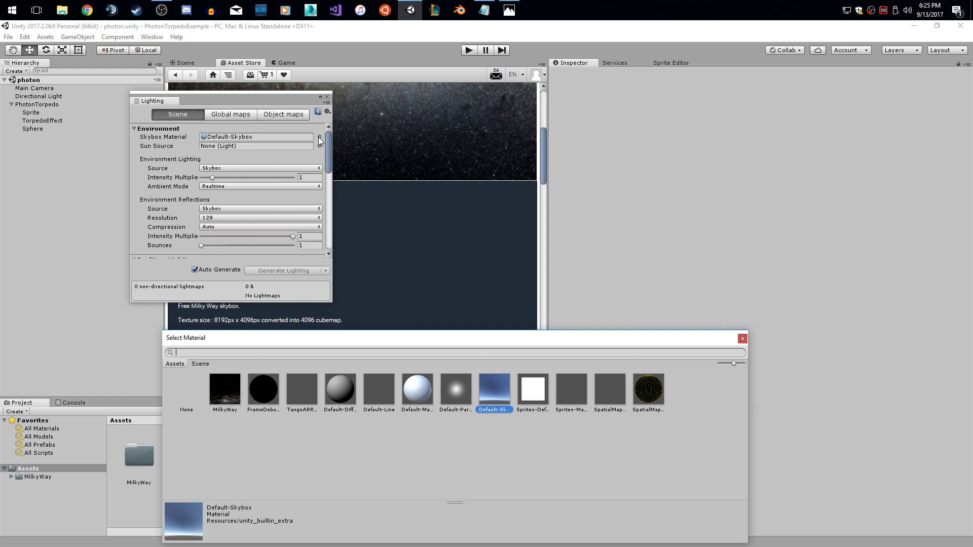
pyautogui.doubleClick(235, 388)
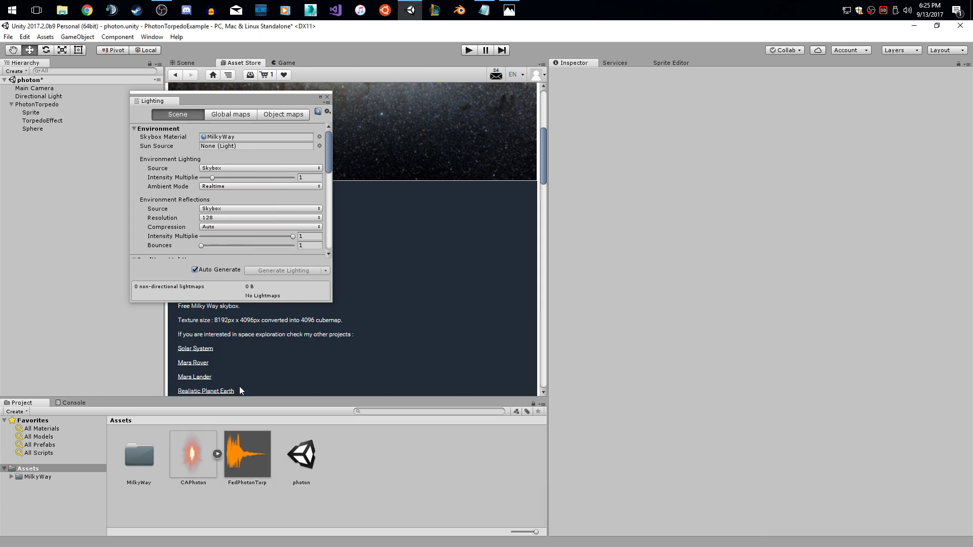
pyautogui.click(327, 97)
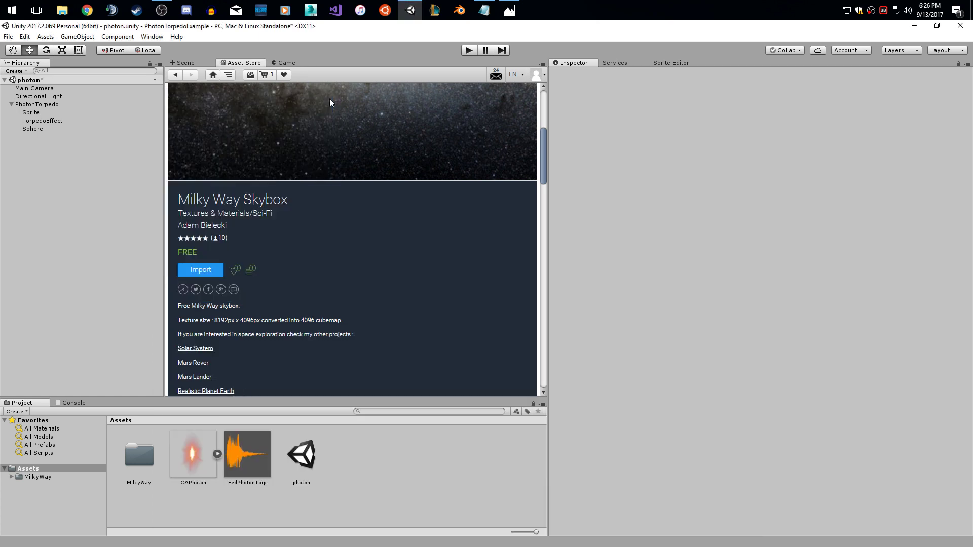
pyautogui.click(186, 62)
pyautogui.keyDown('alt'); pyautogui.moveTo(386, 200); pyautogui.dragTo(411, 200); pyautogui.keyUp('alt')
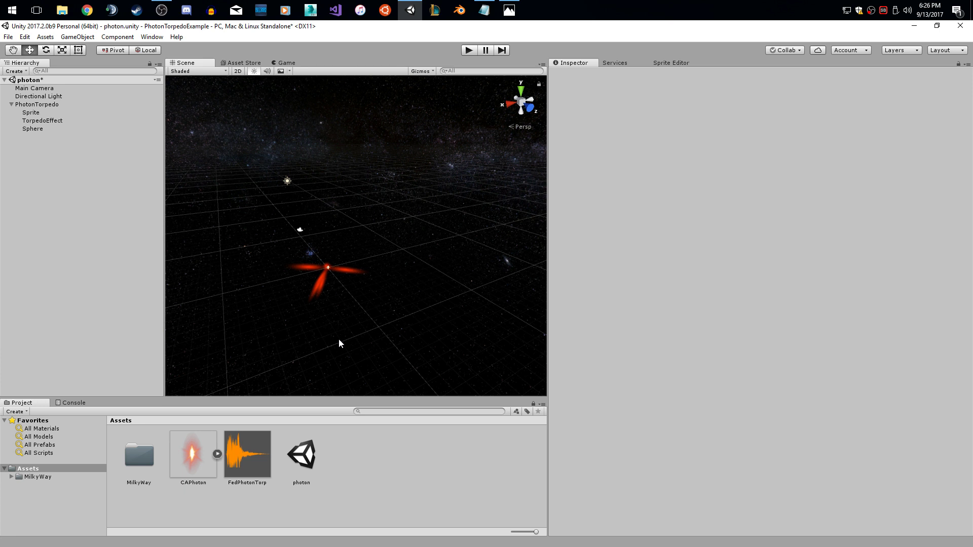
pyautogui.hotkey('ctrl', 's')
# Step: Pause the TorpedoEffect particle preview and make the PhotonTorpedo object a prefab in the Assets folder
pyautogui.click(64, 104)
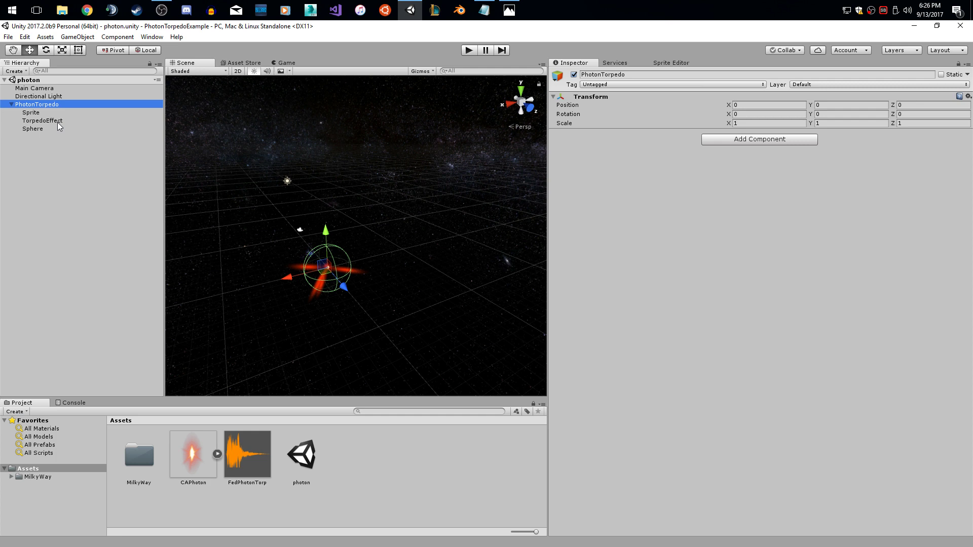
pyautogui.click(43, 121)
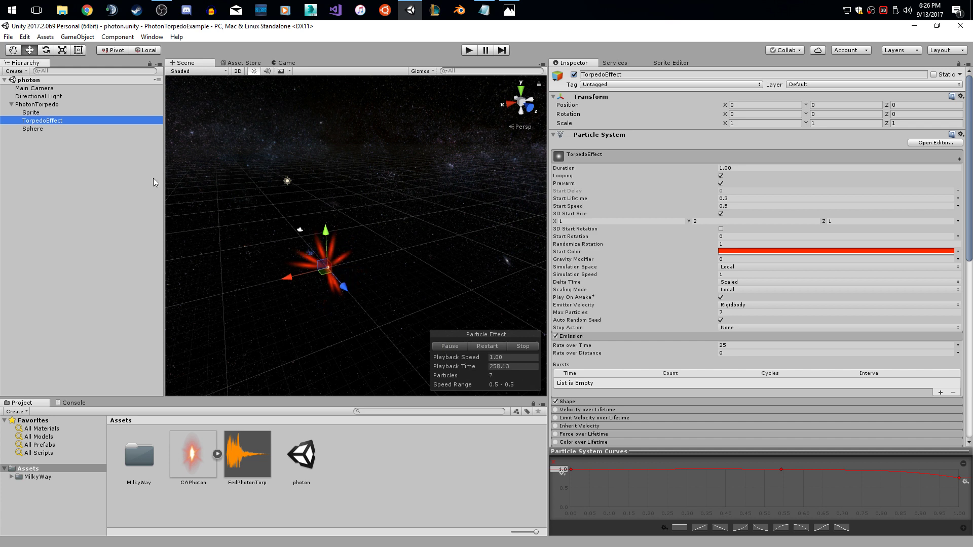
pyautogui.click(11, 105)
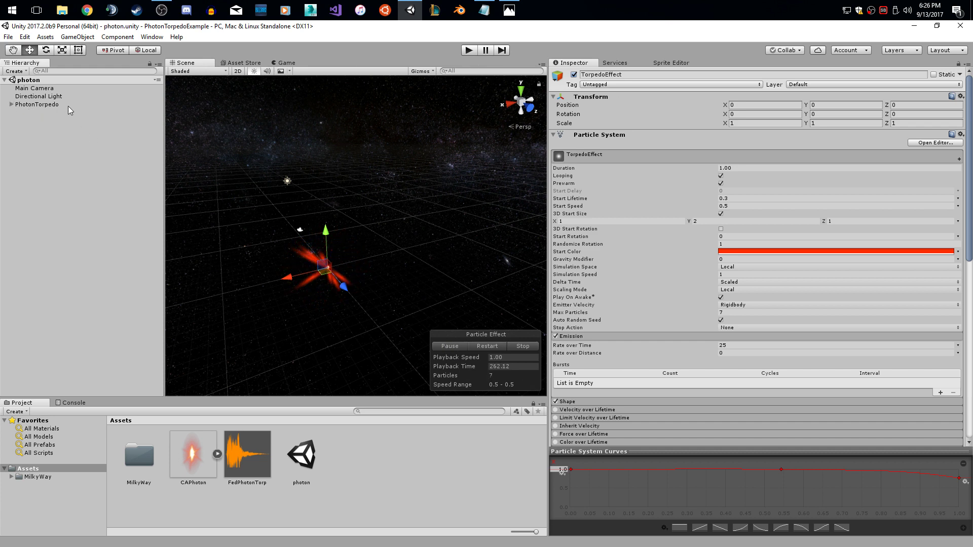
pyautogui.click(459, 346)
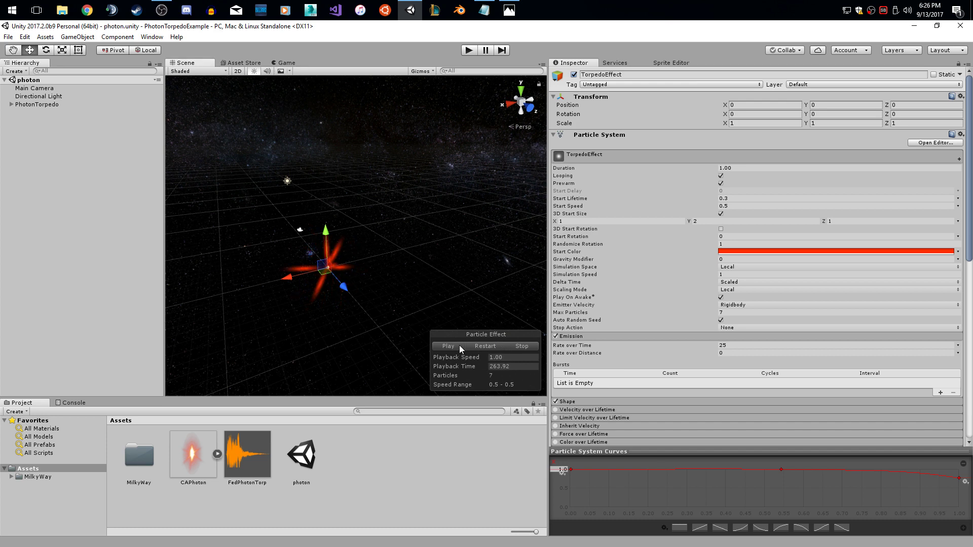
pyautogui.moveTo(37, 104); pyautogui.dragTo(367, 491)
pyautogui.click(422, 478)
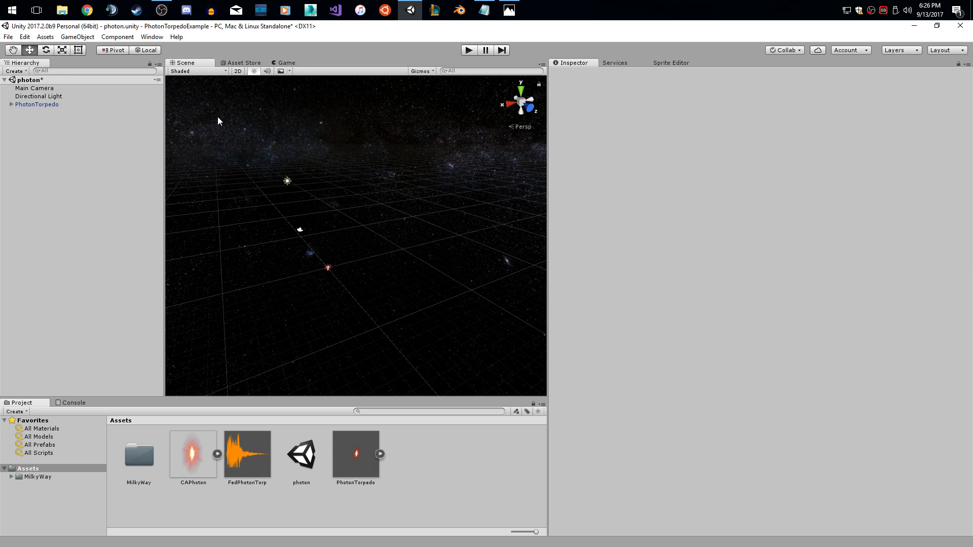
# Step: Delete the PhotonTorpedo instance from the scene and save the scene
pyautogui.click(52, 102)
pyautogui.press('Delete')
pyautogui.hotkey('ctrl', 's')
# Step: Create a C# script named WeaponsTest in the Assets folder
pyautogui.rightClick(444, 461)
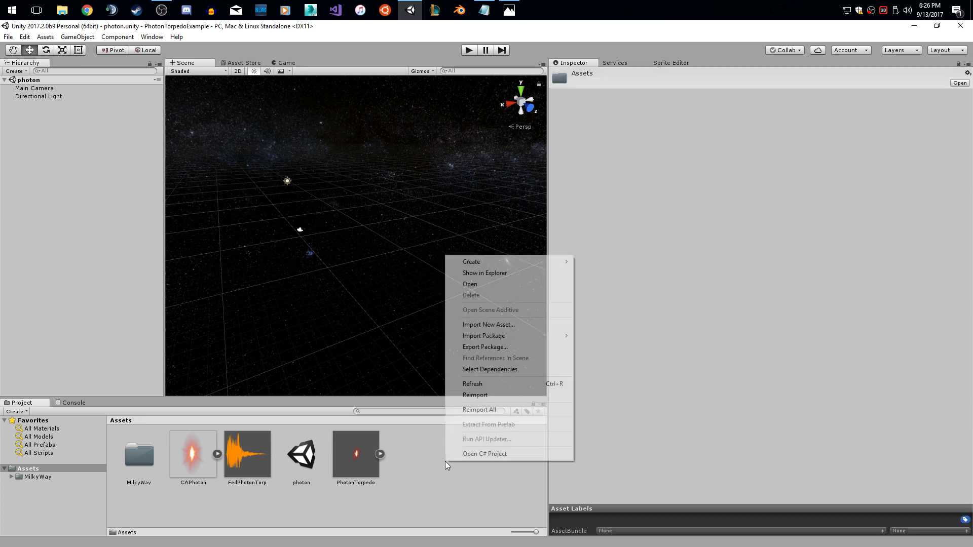
pyautogui.moveTo(555, 262)
pyautogui.click(624, 235)
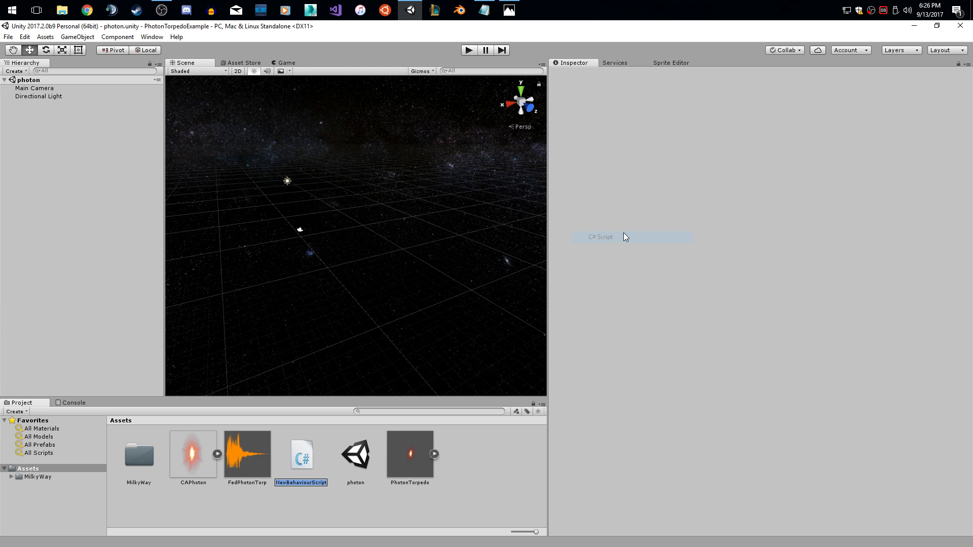
pyautogui.write('WeaponsTest')
pyautogui.press('Return')
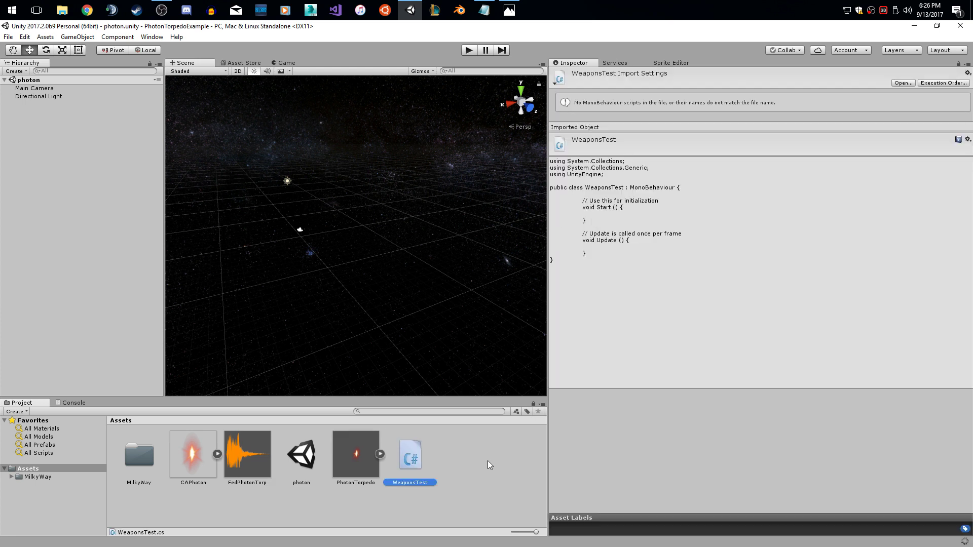
# Step: Create a second C# script named PhotonTorpedo in the Assets folder
pyautogui.rightClick(487, 461)
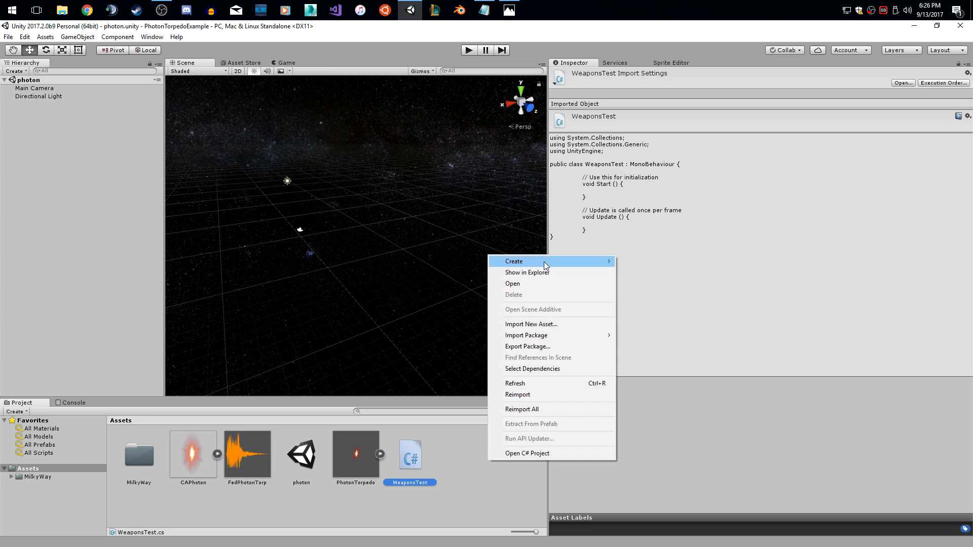
pyautogui.moveTo(543, 262)
pyautogui.click(665, 237)
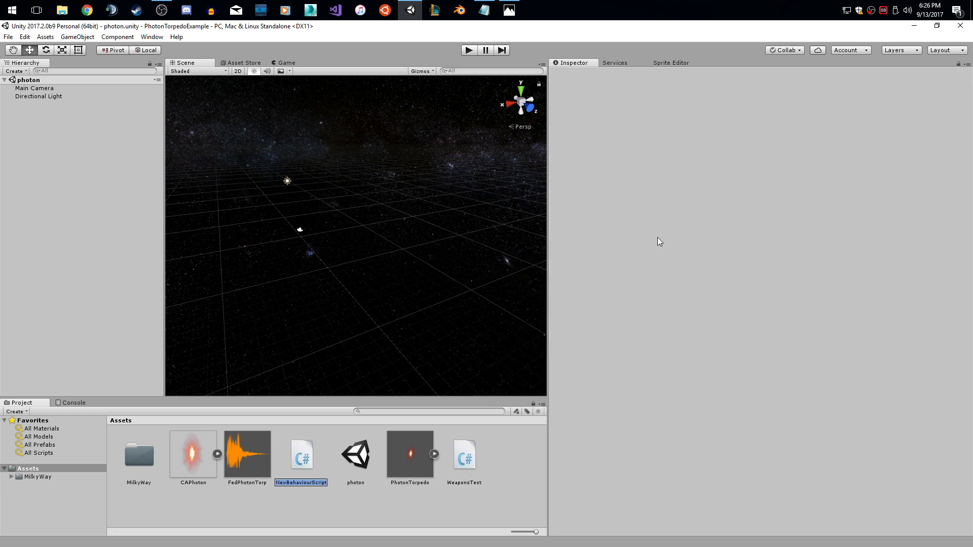
pyautogui.write('PhotonTorpedo')
pyautogui.press('Return')
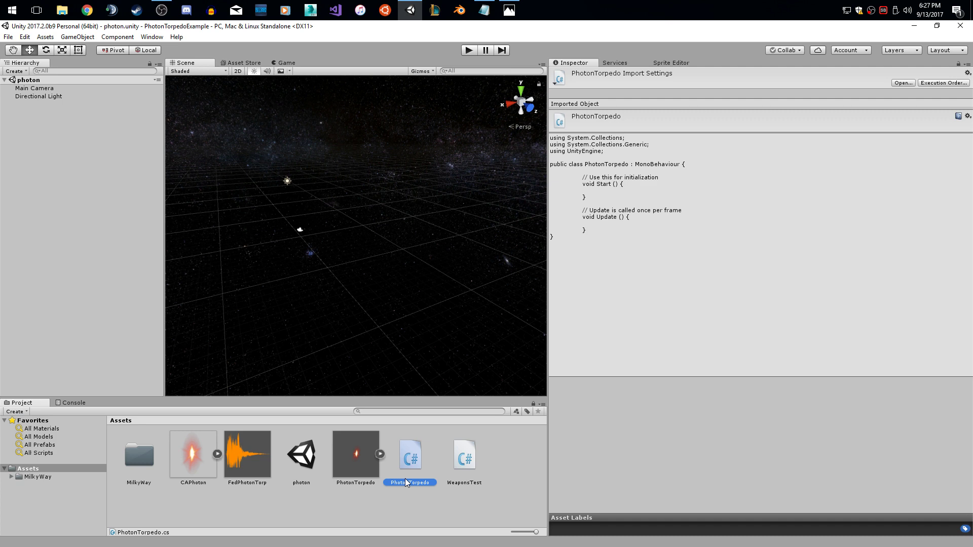
pyautogui.click(392, 521)
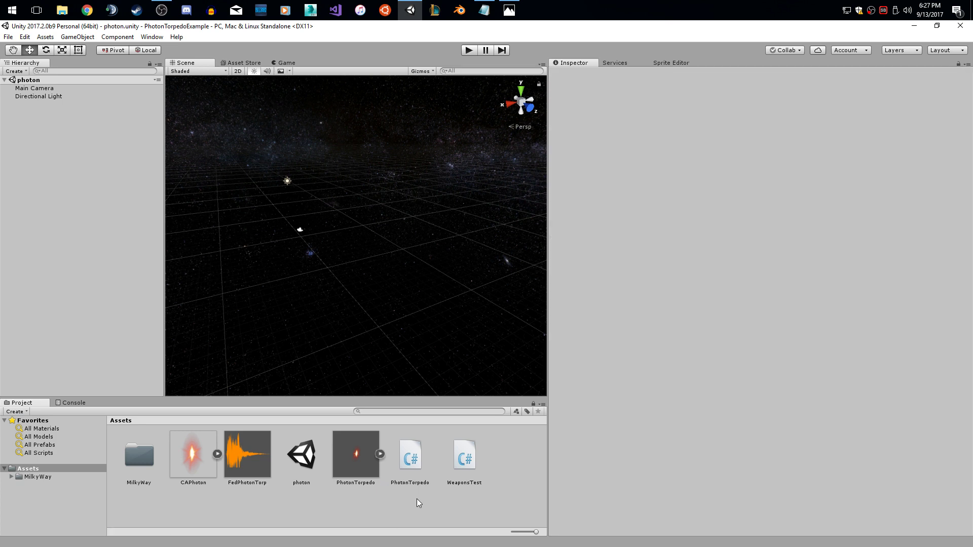
# Step: Open the PhotonTorpedo script in Visual Studio, remove its default Start and Update methods and put the class's opening brace on its own line
pyautogui.doubleClick(417, 458)
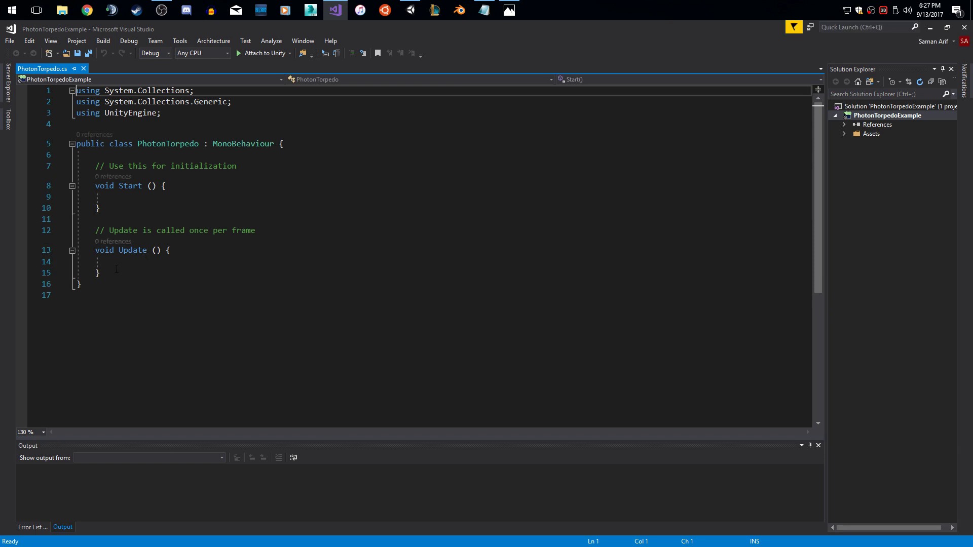
pyautogui.moveTo(180, 274); pyautogui.dragTo(76, 166)
pyautogui.press('BackSpace')
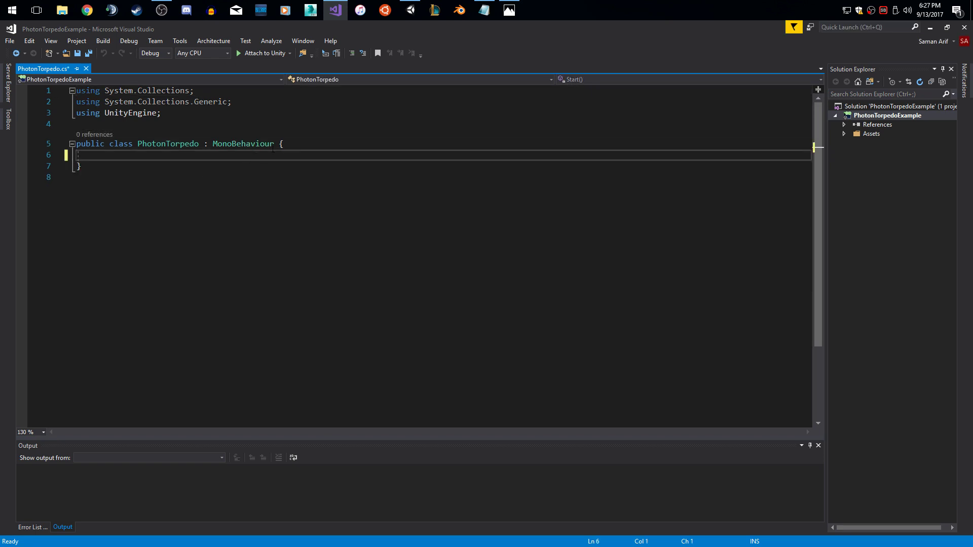
pyautogui.press('BackSpace')
pyautogui.press('BackSpace')
pyautogui.press('Left')
pyautogui.press('Return')
pyautogui.press('End')
pyautogui.press('Return')
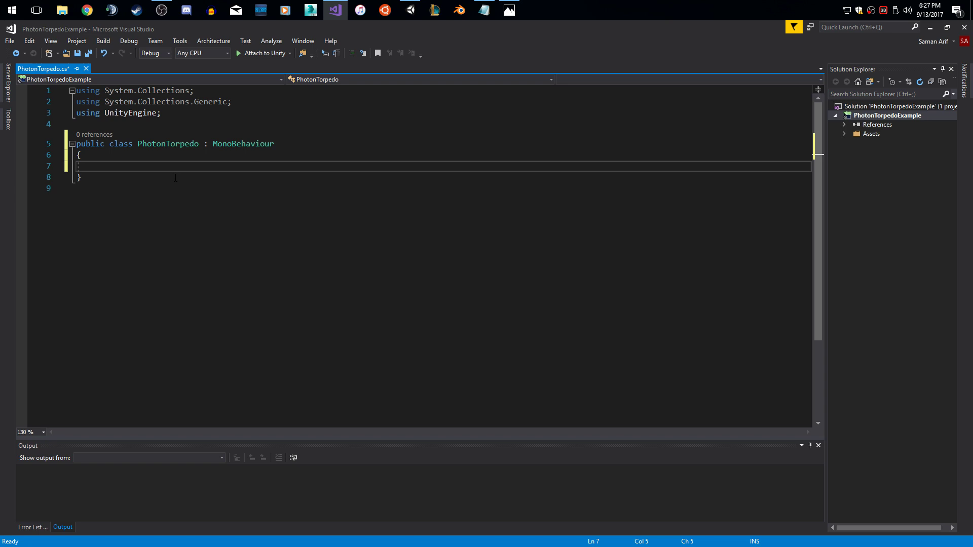
# Step: Declare the field "public float speed;" in the PhotonTorpedo class and save the script
pyautogui.write('public int')
pyautogui.press('BackSpace')
pyautogui.press('BackSpace')
pyautogui.press('BackSpace')
pyautogui.write('float speed;')
pyautogui.hotkey('ctrl', 's')
pyautogui.press('Return')
pyautogui.press('Return')
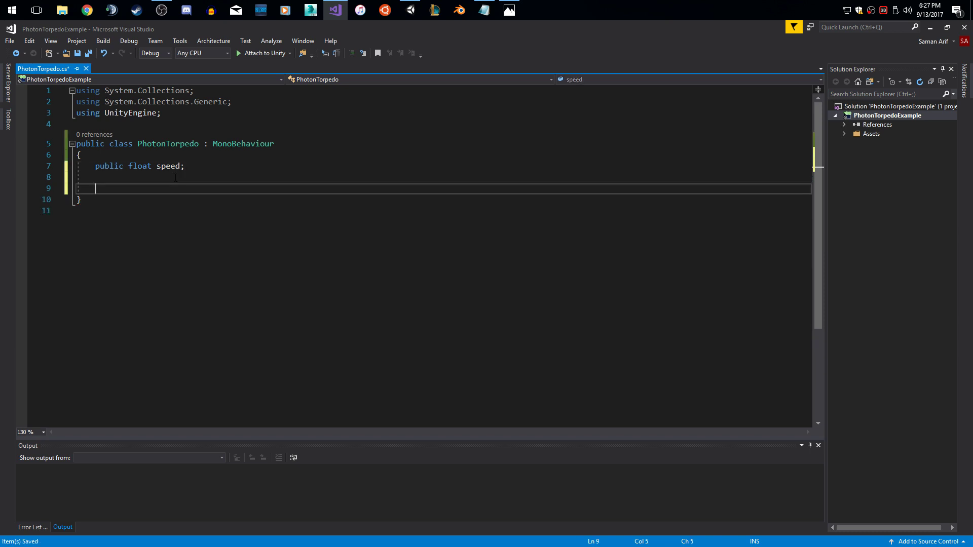
# Step: Add a private Update method that calls transform.Translate with Vector3.forward * speed
pyautogui.write('Update')
pyautogui.press('Return')
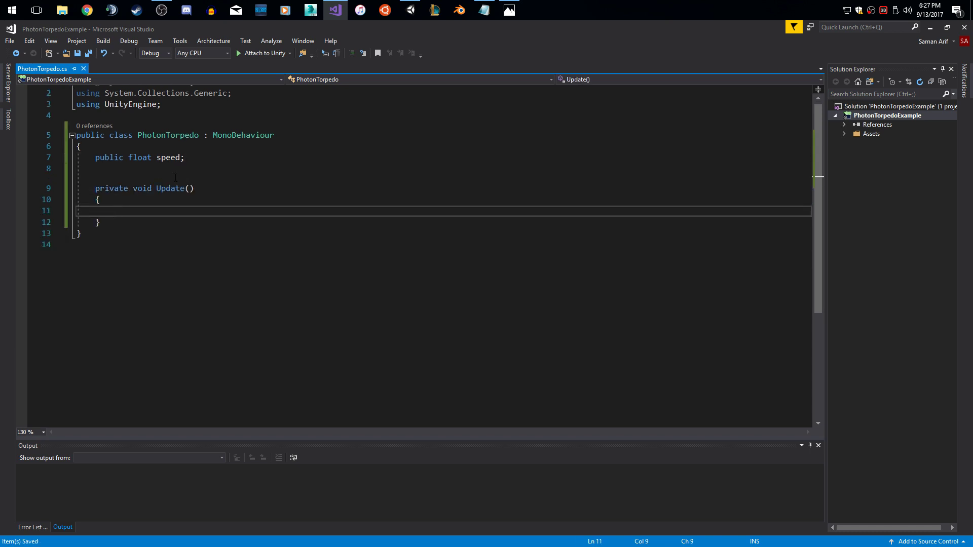
pyautogui.write('trans')
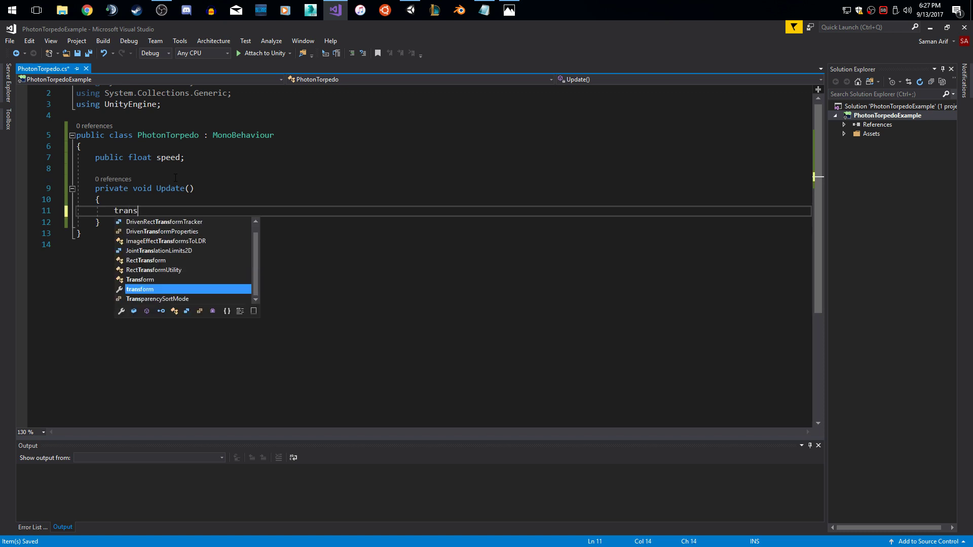
pyautogui.write('form.tr')
pyautogui.press('Down')
pyautogui.press('Down')
pyautogui.press('Down')
pyautogui.press('Down')
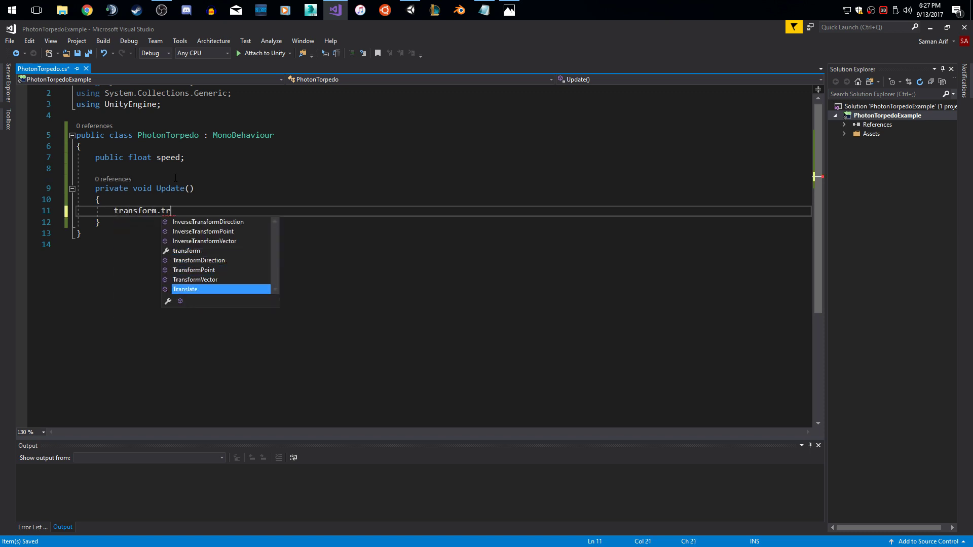
pyautogui.write('(Vec')
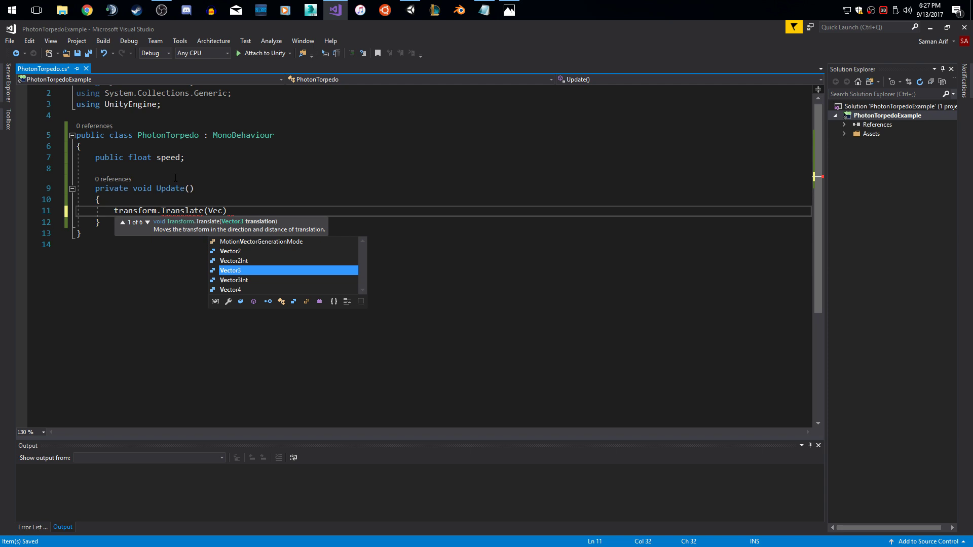
pyautogui.press('Tab')
pyautogui.write('.f')
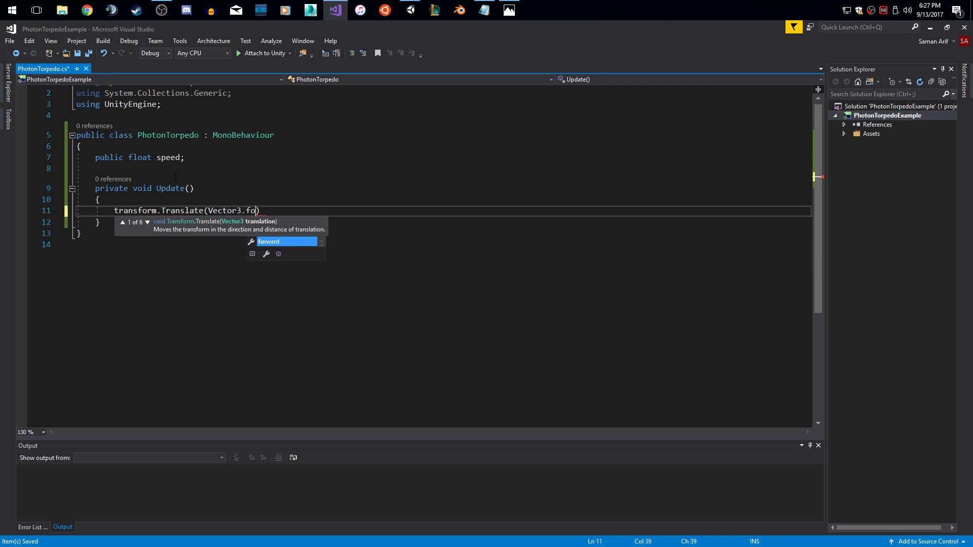
pyautogui.press('Tab')
pyautogui.write('* spe')
pyautogui.press('Tab')
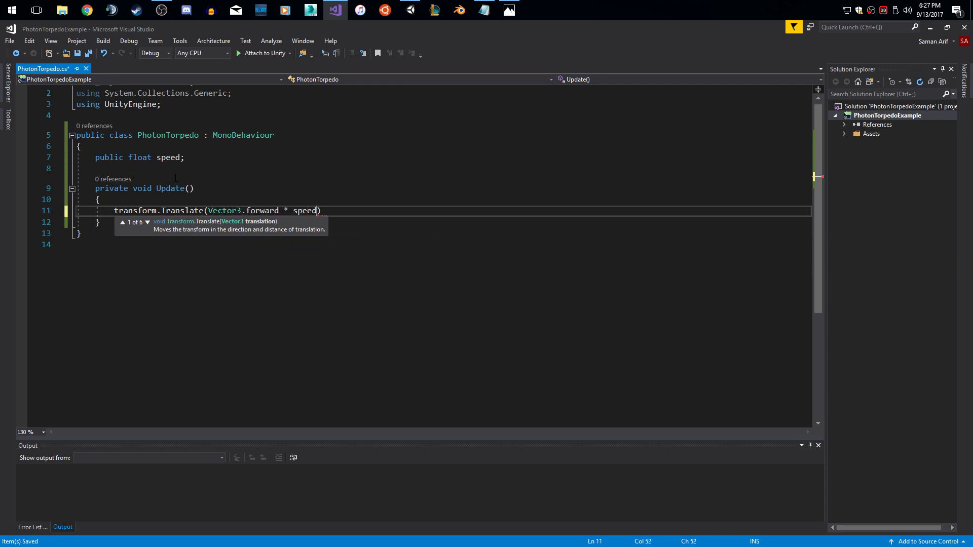
# Step: Multiply the Translate argument by Time.deltaTime, end the statement with a semicolon and save the script
pyautogui.write('*')
pyautogui.write(' Time.deltaTime')
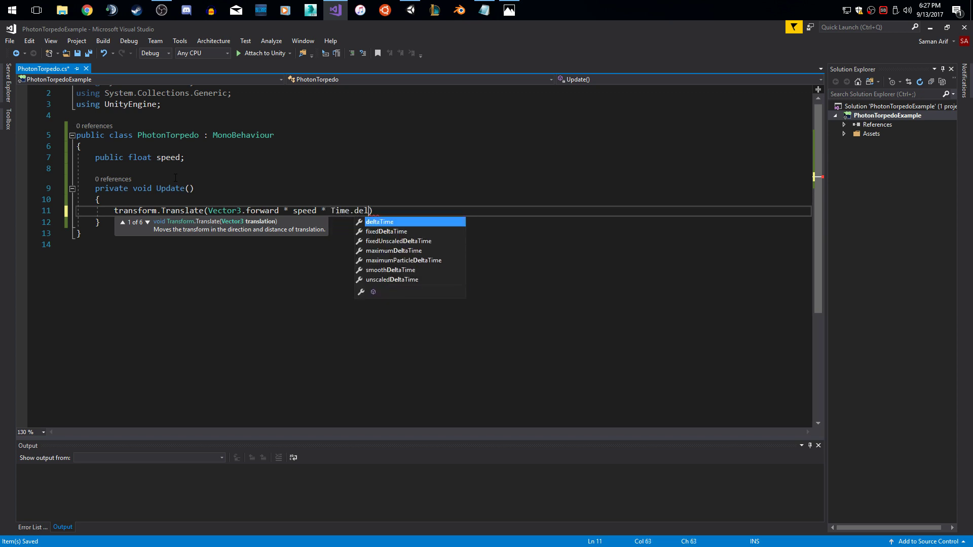
pyautogui.press('Escape')
pyautogui.press('Left')
pyautogui.press('Left')
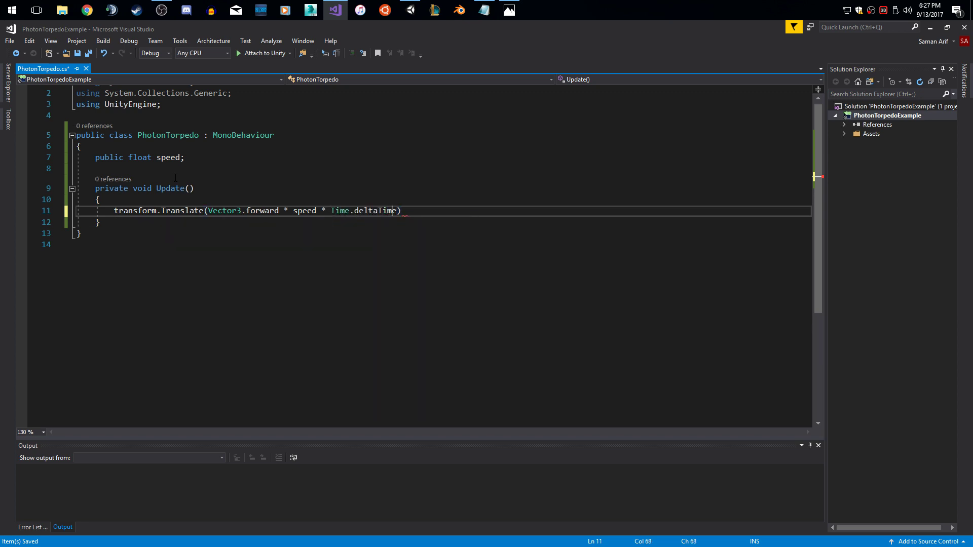
pyautogui.press('Right')
pyautogui.press('Right')
pyautogui.write(';')
pyautogui.hotkey('ctrl', 's')
pyautogui.press('Up')
pyautogui.press('Up')
pyautogui.press('Up')
pyautogui.press('Up')
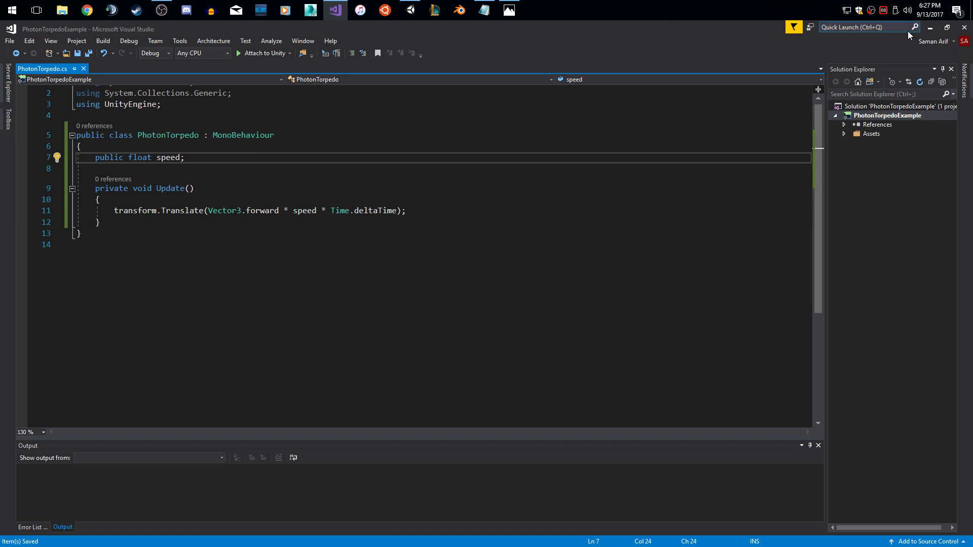
# Step: Open WeaponsTest.cs from the project's Assets, put the class's opening brace on its own line and save the script
pyautogui.click(843, 134)
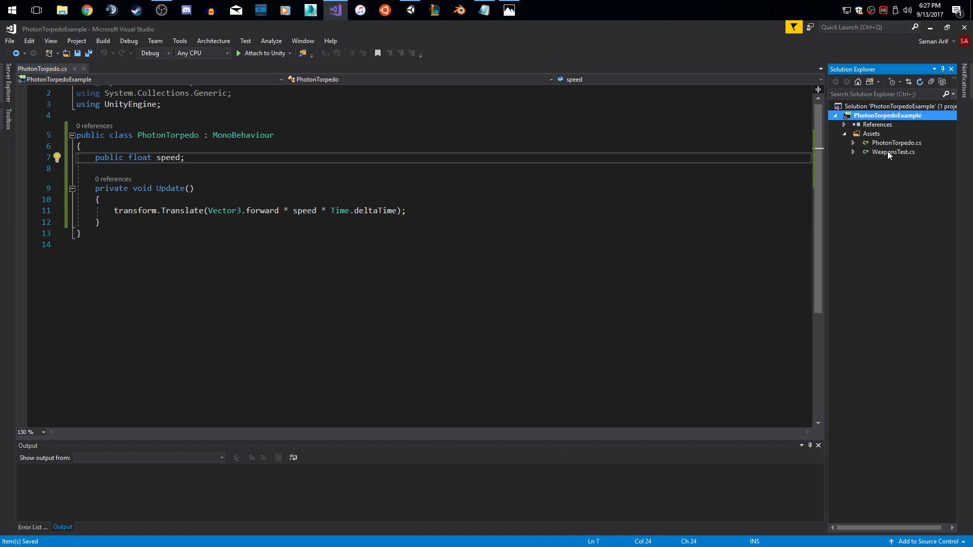
pyautogui.doubleClick(887, 152)
pyautogui.click(270, 144)
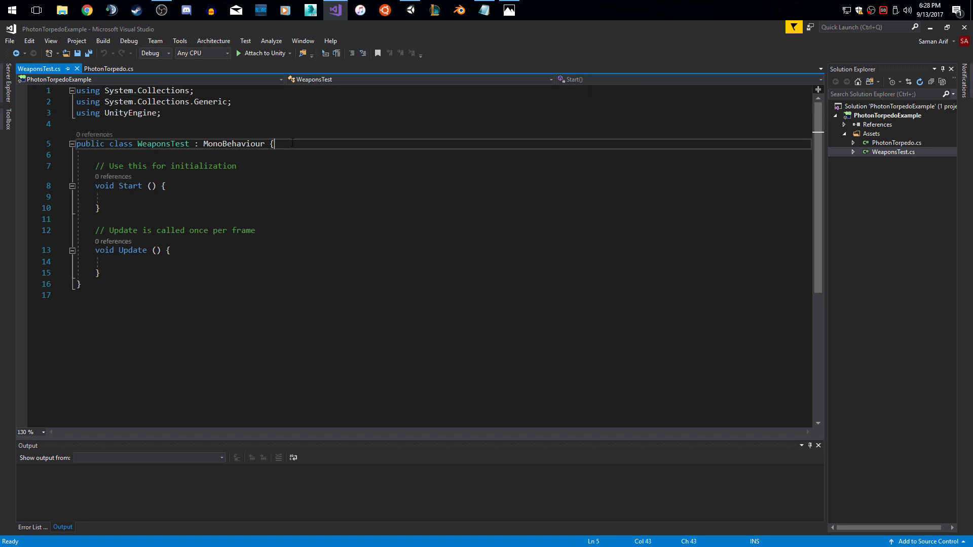
pyautogui.press('Return')
pyautogui.hotkey('ctrl', 's')
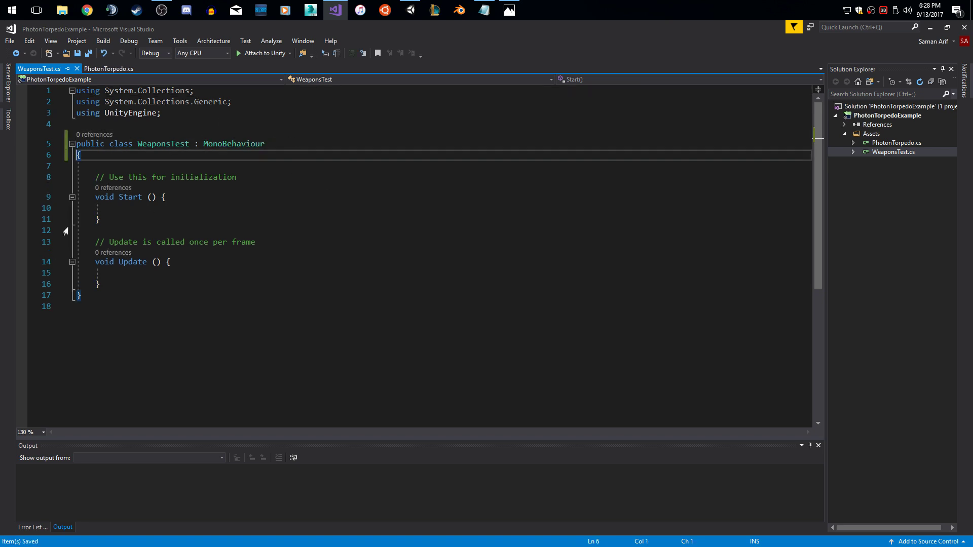
# Step: Replace the template Start and Update methods in WeaponsTest with the fields "public GameObject prefab;" and "public AudioClip clip;" and save the script
pyautogui.moveTo(100, 284); pyautogui.dragTo(96, 166)
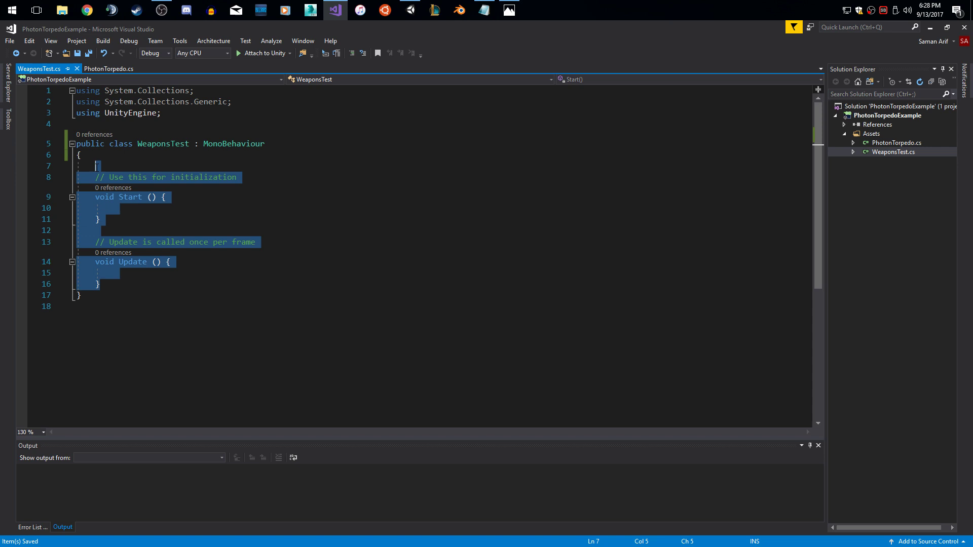
pyautogui.press('BackSpace')
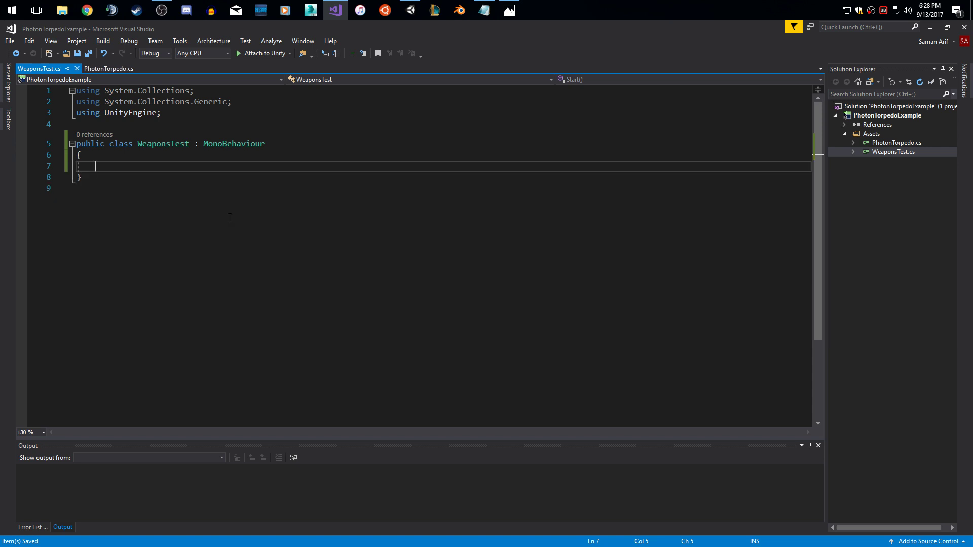
pyautogui.write('public Game')
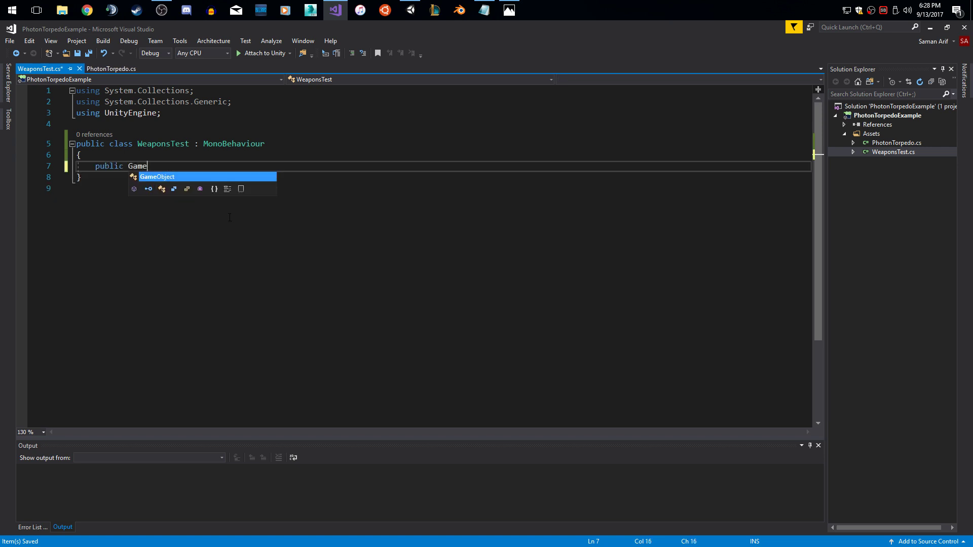
pyautogui.write('Object prefab;')
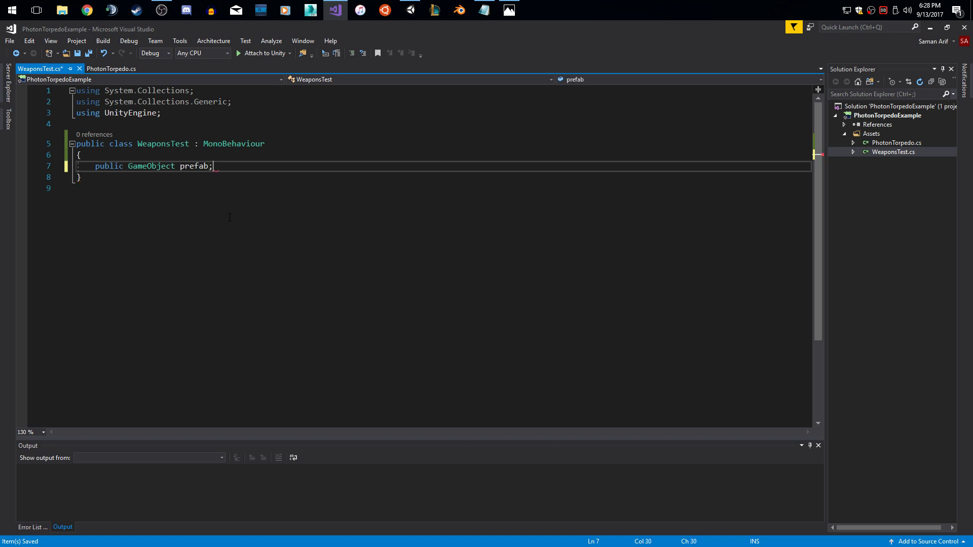
pyautogui.hotkey('ctrl', 's')
pyautogui.press('Return')
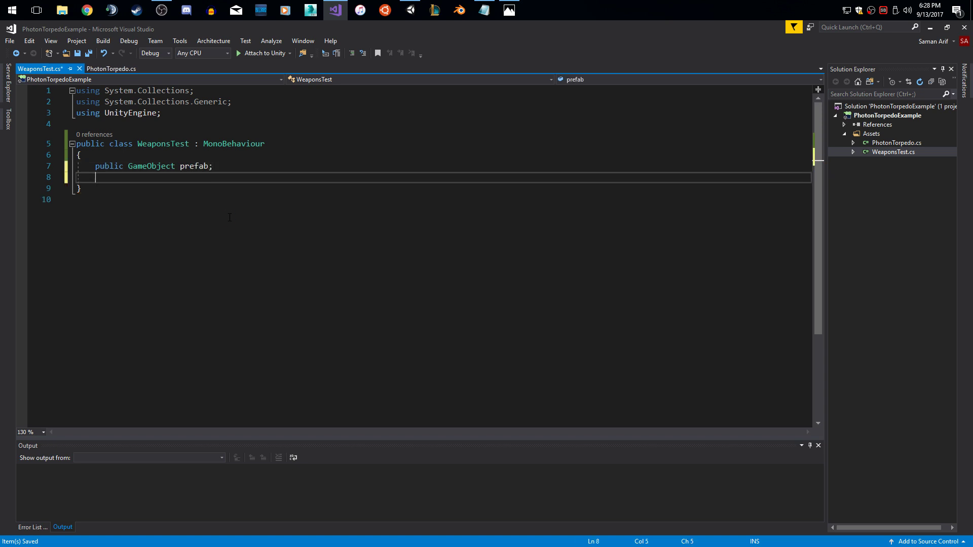
pyautogui.write('public AudioClip clip;')
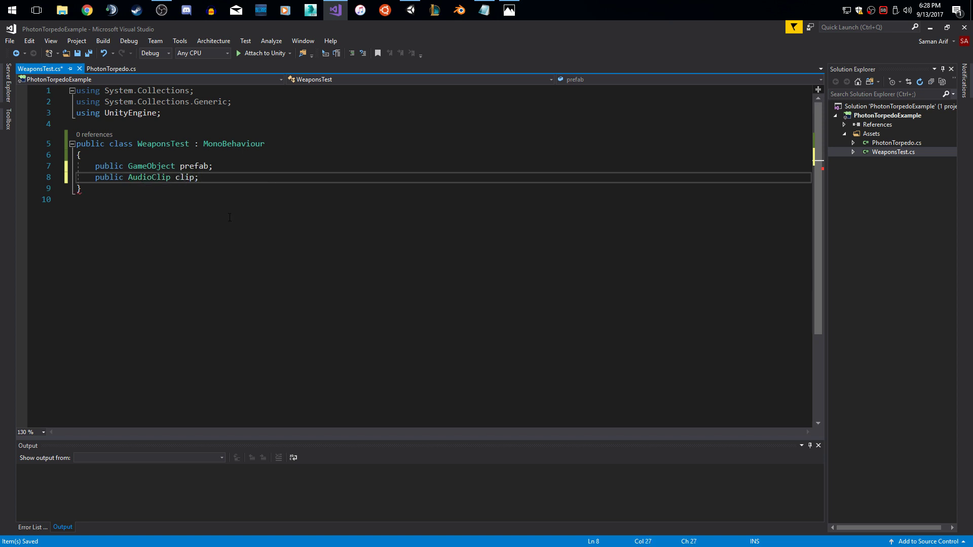
pyautogui.hotkey('ctrl', 's')
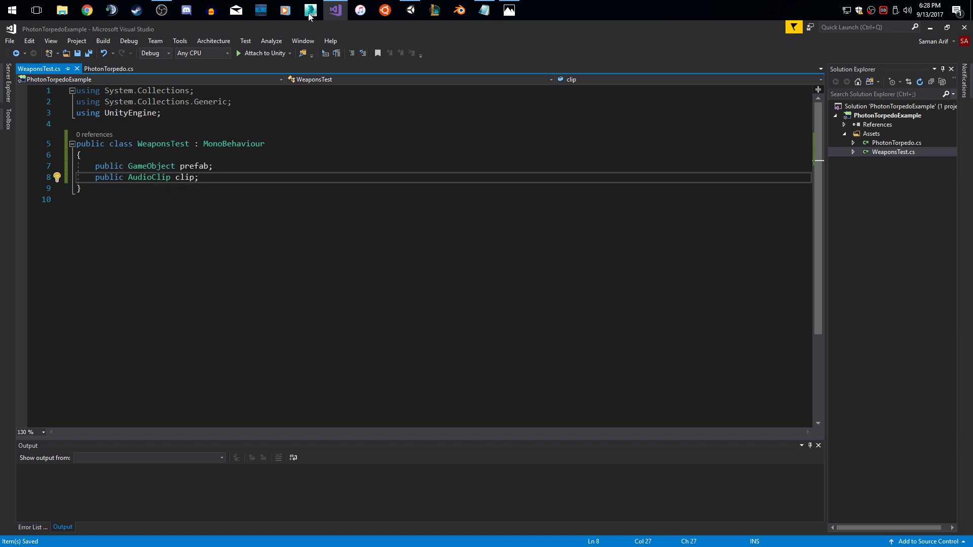
# Step: Switch to Unity, add an Audio Source component to the Directional Light and remove it again
pyautogui.click(408, 11)
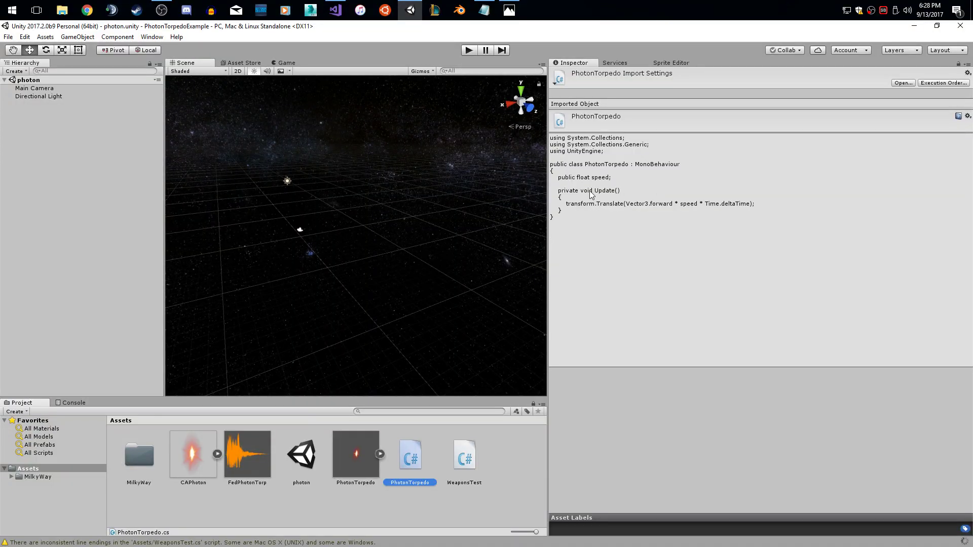
pyautogui.click(48, 96)
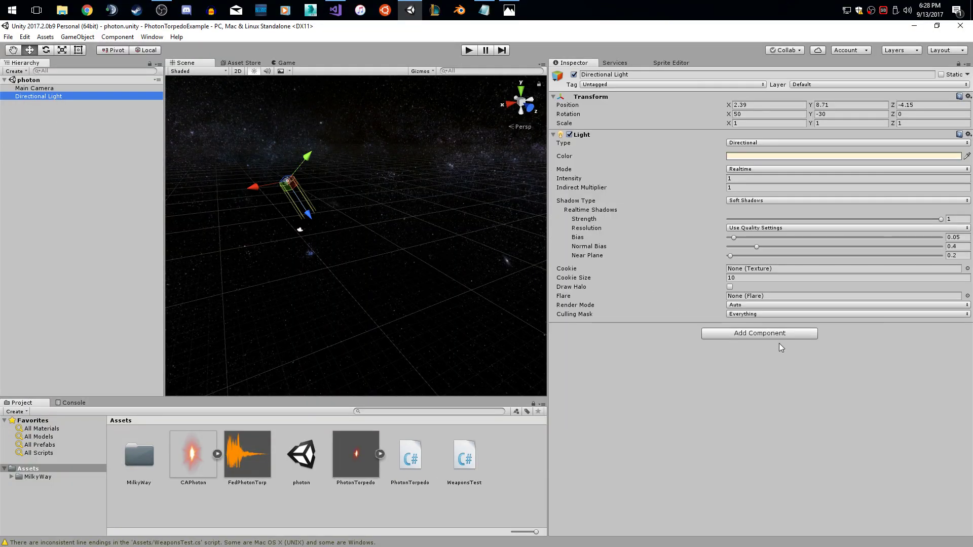
pyautogui.click(763, 334)
pyautogui.write('audio')
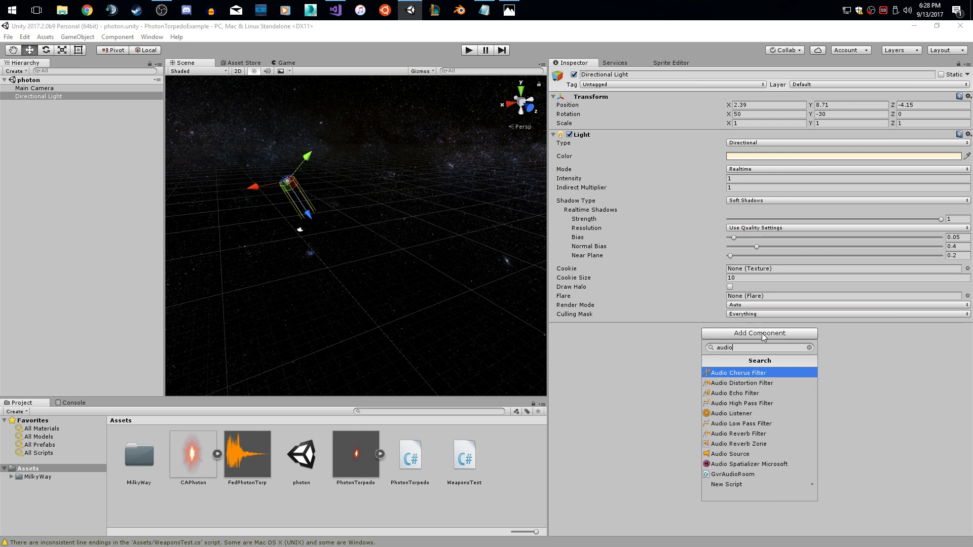
pyautogui.press('Down')
pyautogui.press('Down')
pyautogui.press('Down')
pyautogui.press('Down')
pyautogui.press('Down')
pyautogui.press('Down')
pyautogui.press('Down')
pyautogui.press('Down')
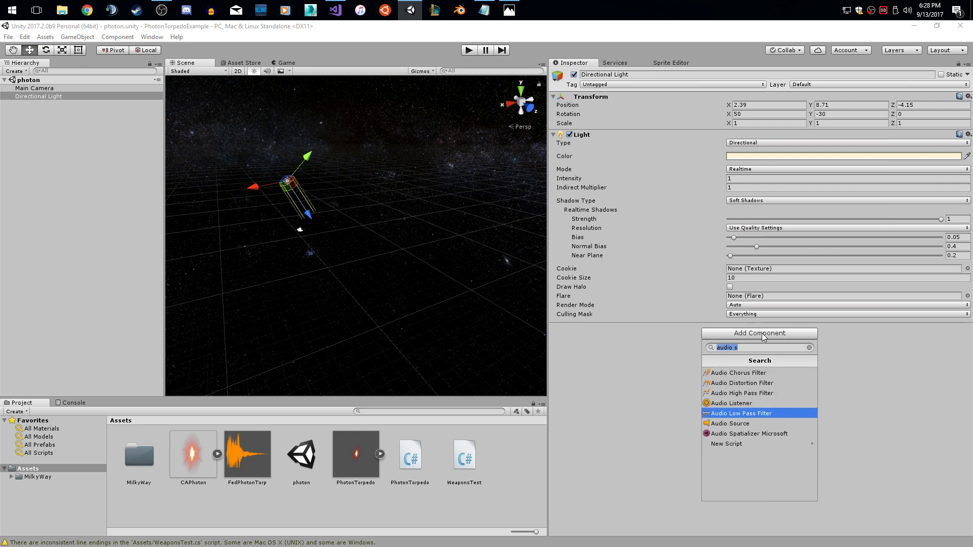
pyautogui.press('Return')
pyautogui.scroll(-3, 604, 354)
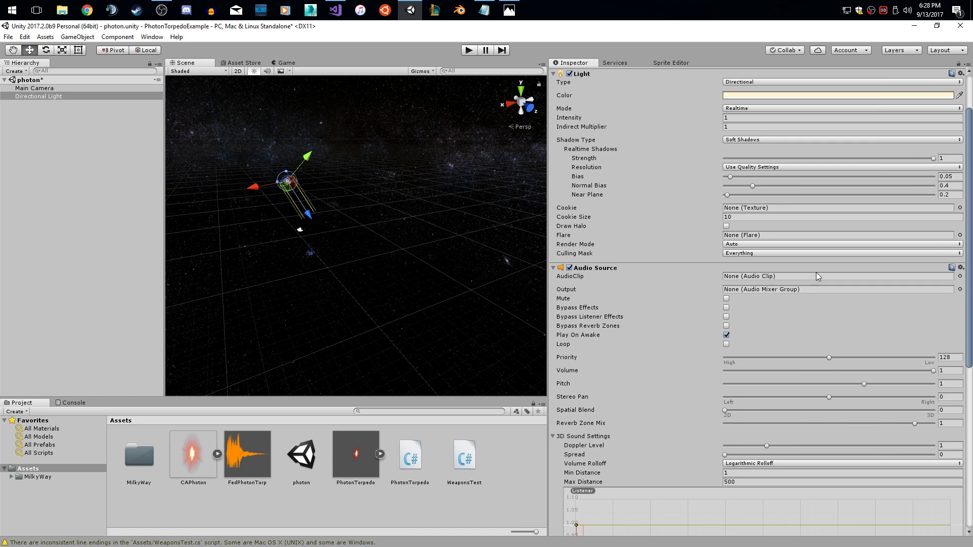
pyautogui.click(960, 268)
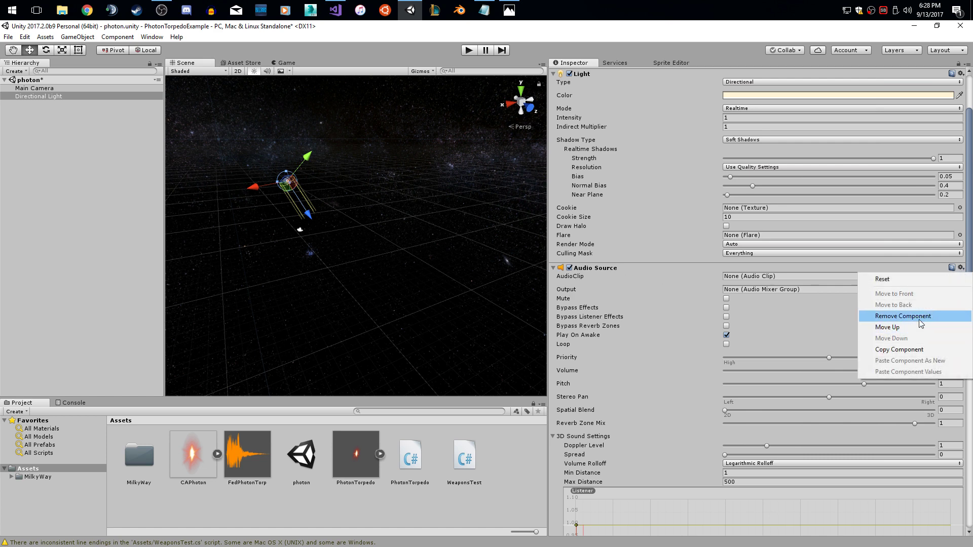
pyautogui.click(919, 318)
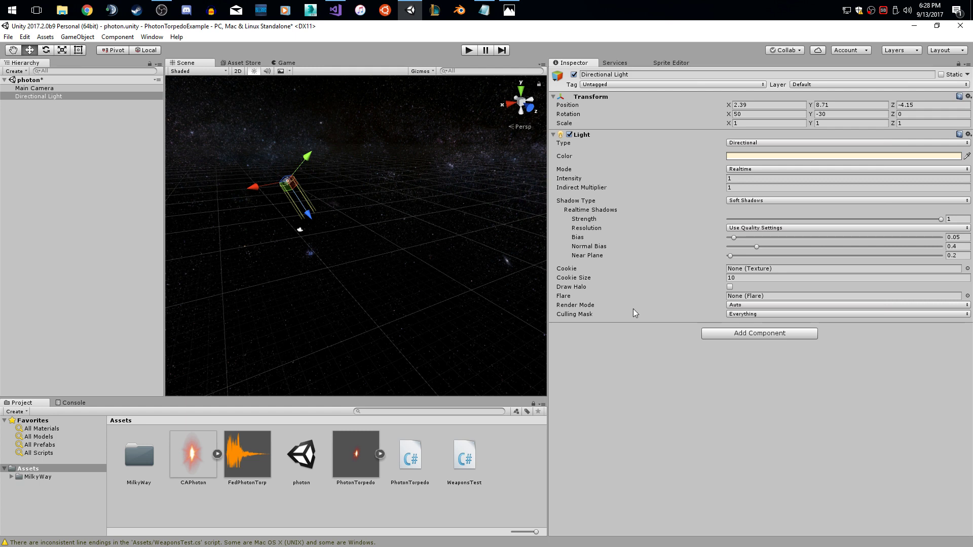
# Step: Narrow the Inspector to enlarge the Scene view, deselect the Directional Light and save the photon scene
pyautogui.moveTo(548, 107); pyautogui.dragTo(644, 120)
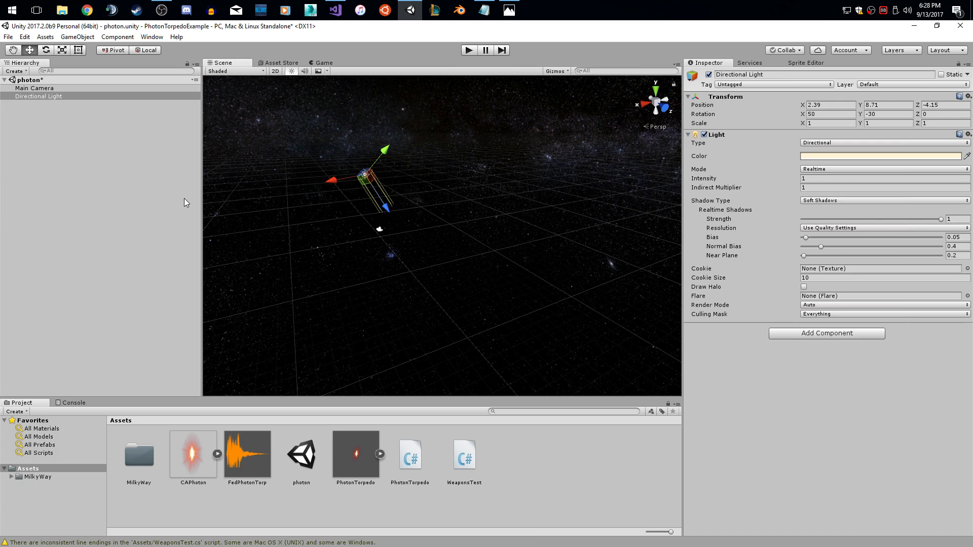
pyautogui.click(158, 199)
pyautogui.hotkey('ctrl', 's')
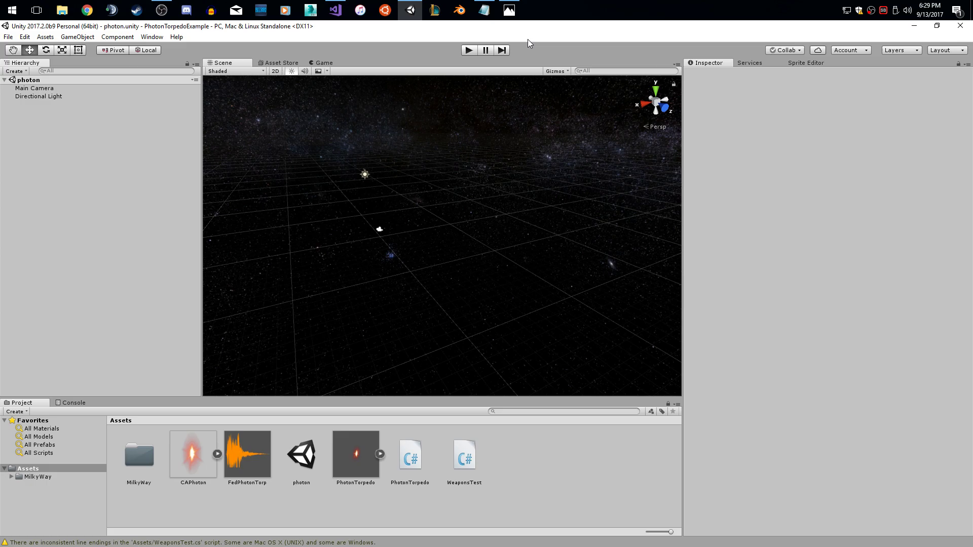
# Step: Switch to Visual Studio, add an empty private void Update() method below the WeaponsTest fields and save the script
pyautogui.click(336, 11)
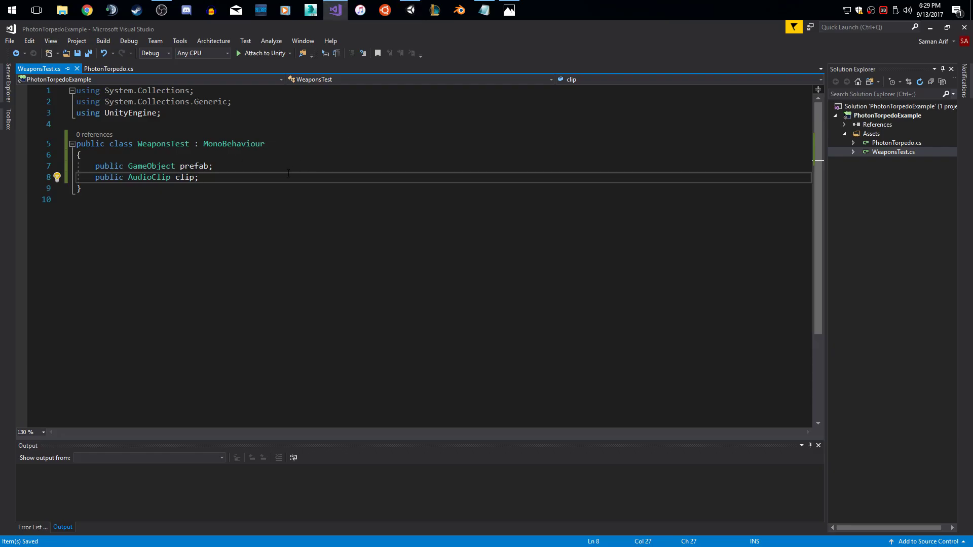
pyautogui.press('Return')
pyautogui.press('Return')
pyautogui.write('Up')
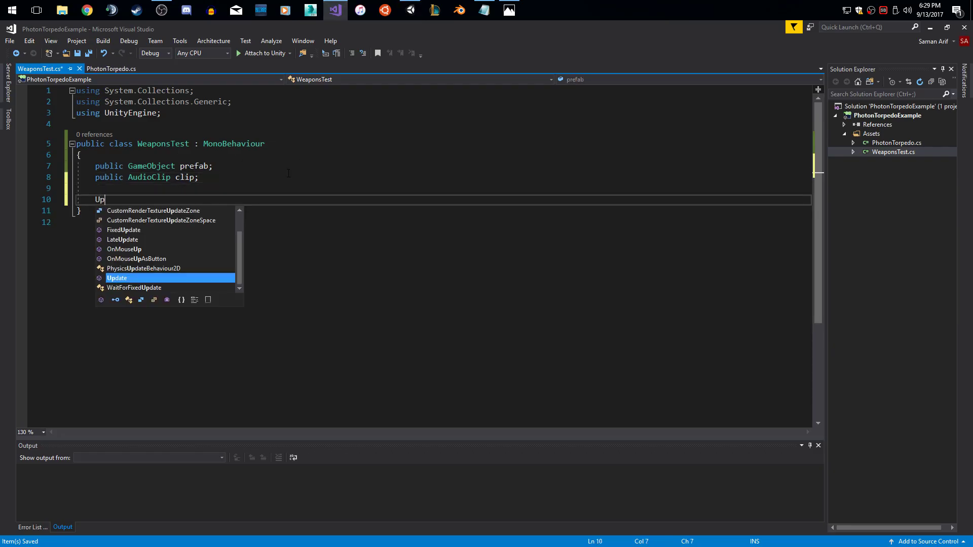
pyautogui.press('Return')
pyautogui.hotkey('ctrl', 's')
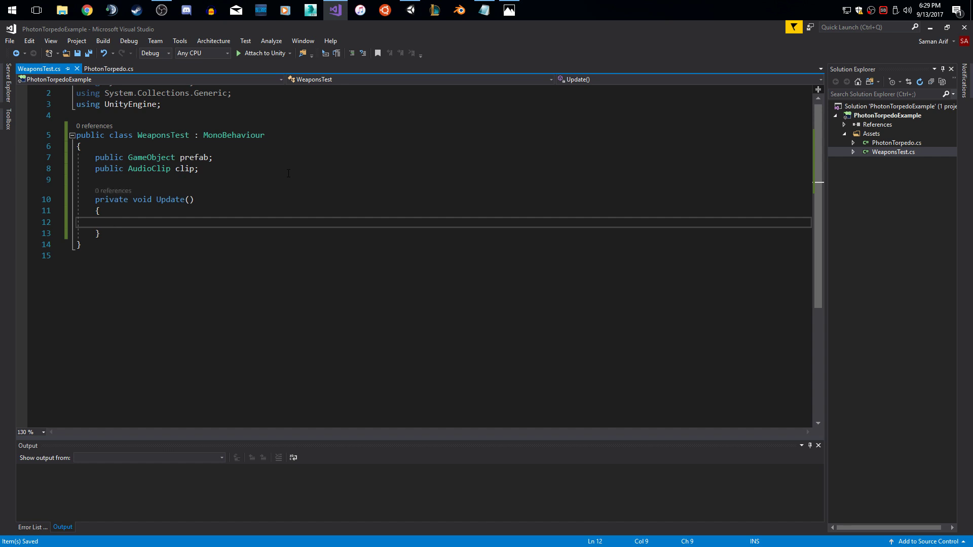
# Step: Add an if block inside Update with the condition Input.GetKeyDown(KeyCode.Return) and save the script
pyautogui.write('if(')
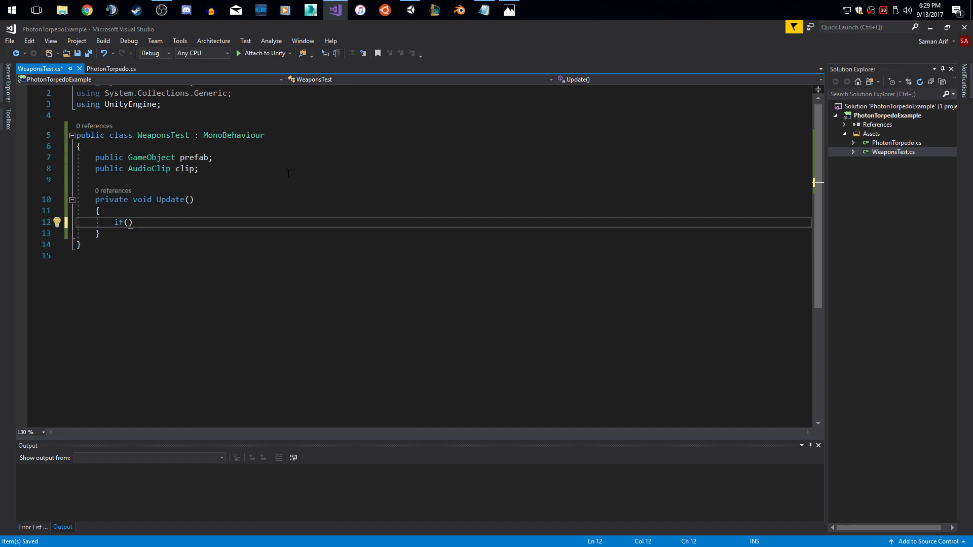
pyautogui.write('Inpo.GetButt')
pyautogui.press('BackSpace')
pyautogui.press('BackSpace')
pyautogui.press('BackSpace')
pyautogui.press('BackSpace')
pyautogui.write('KeyDo')
pyautogui.write('wn(')
pyautogui.write('Key')
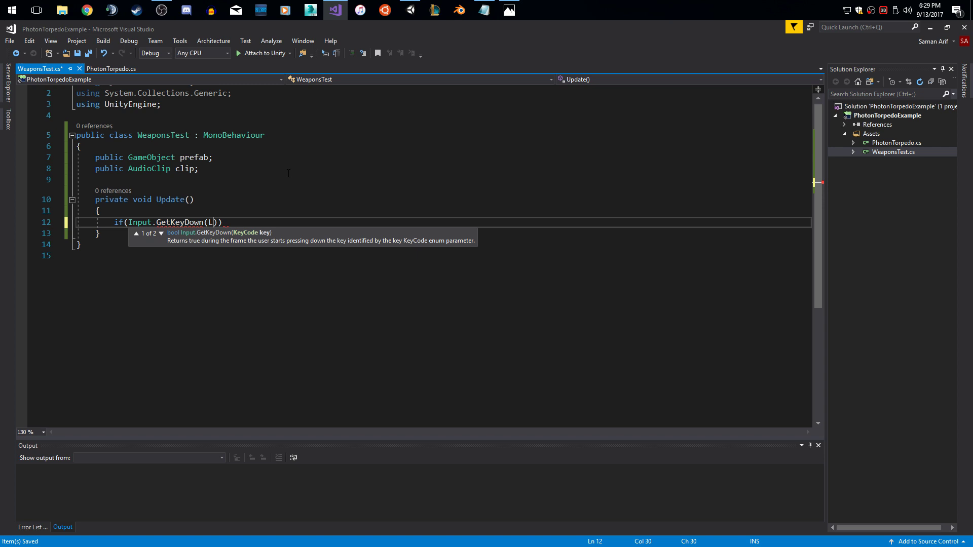
pyautogui.write('Code.Return')
pyautogui.press('End')
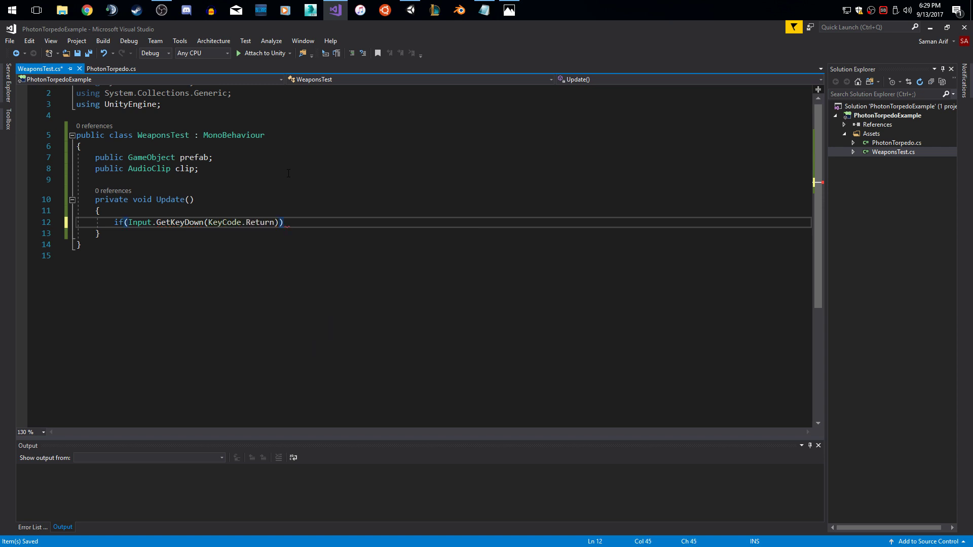
pyautogui.press('Return')
pyautogui.write('{')
pyautogui.press('Return')
pyautogui.hotkey('ctrl', 's')
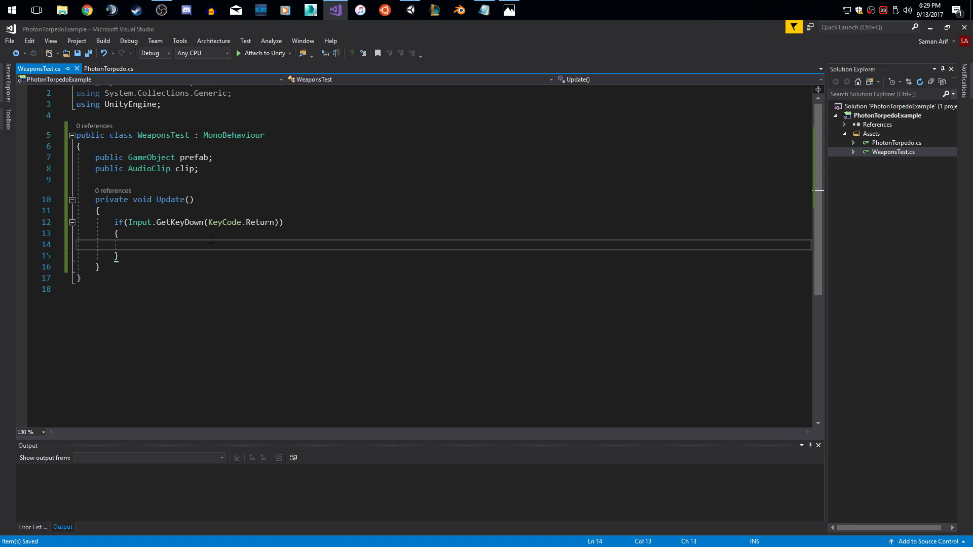
# Step: Inside the if block, start declaring "GameObject _temp = Instantiate(" with prefab as the first argument
pyautogui.write('GameObject')
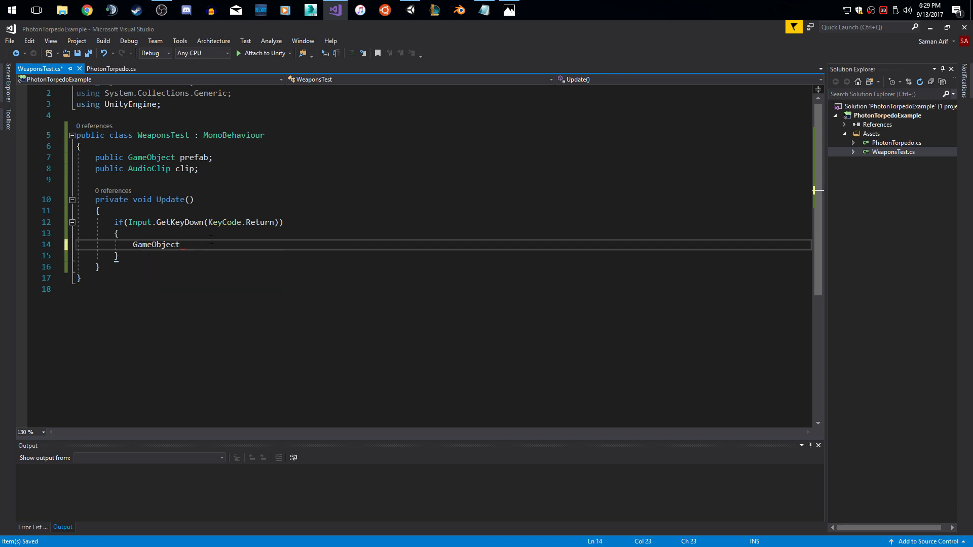
pyautogui.write(' _temp = Inst')
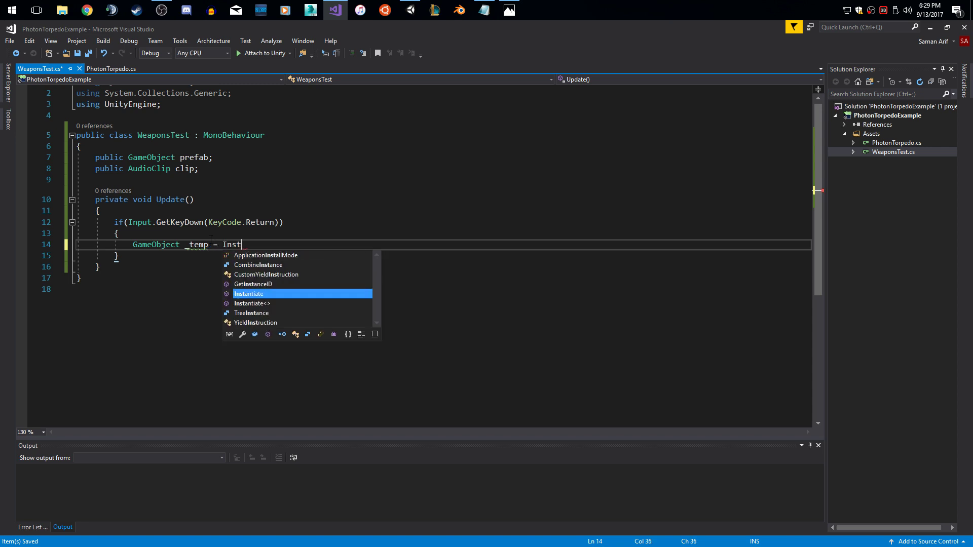
pyautogui.write('antiate(')
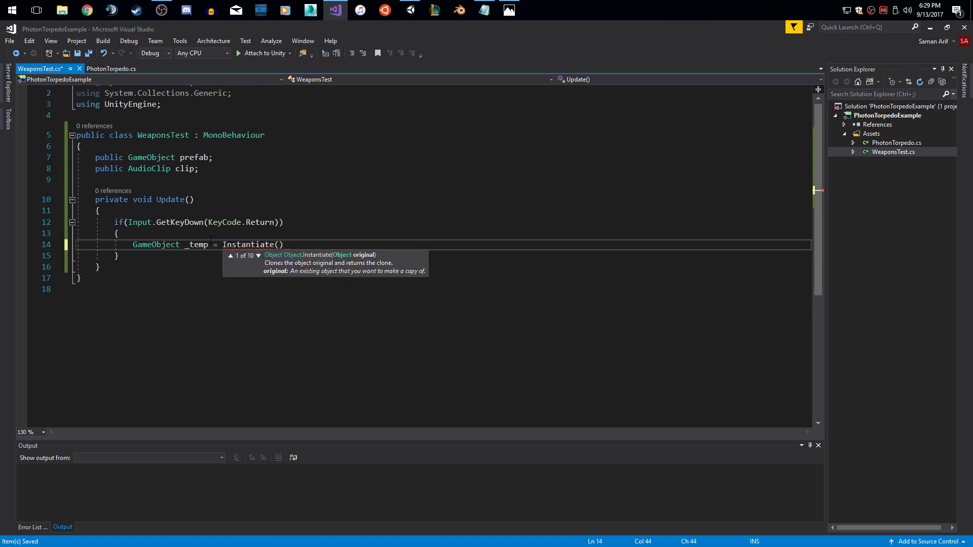
pyautogui.write('phot')
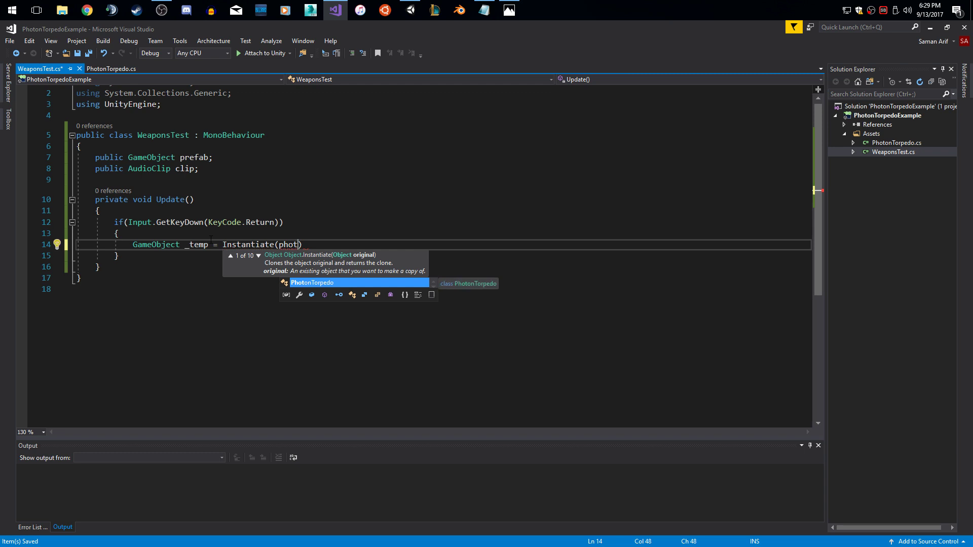
pyautogui.press('BackSpace')
pyautogui.press('BackSpace')
pyautogui.press('BackSpace')
pyautogui.press('BackSpace')
pyautogui.write('pref')
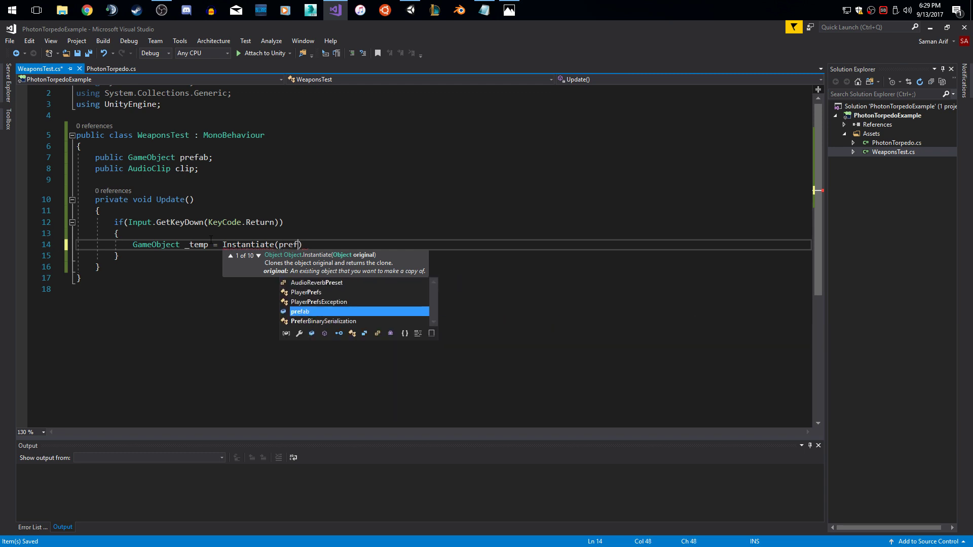
pyautogui.write('ab, ')
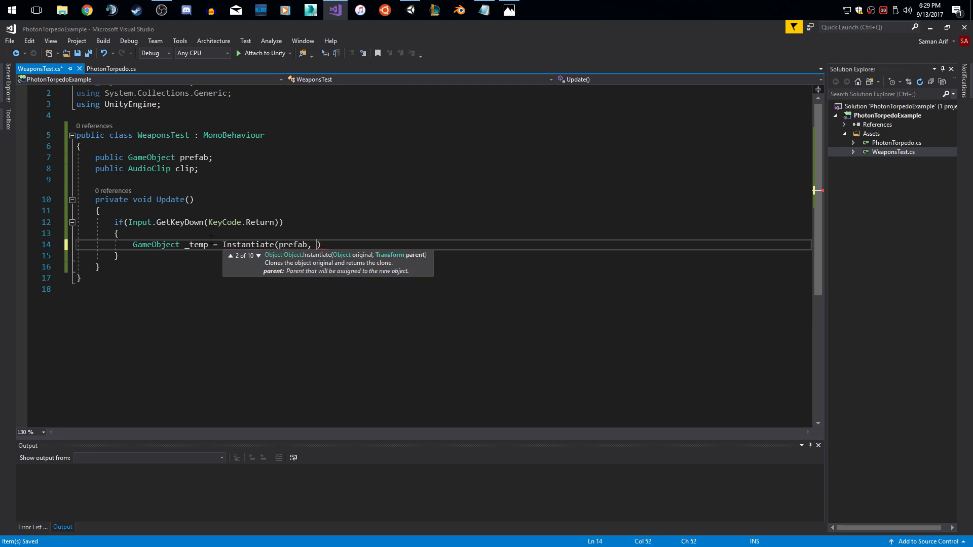
# Step: Add new Vector3(0,0,0) as the second argument of the Instantiate call
pyautogui.write('new(')
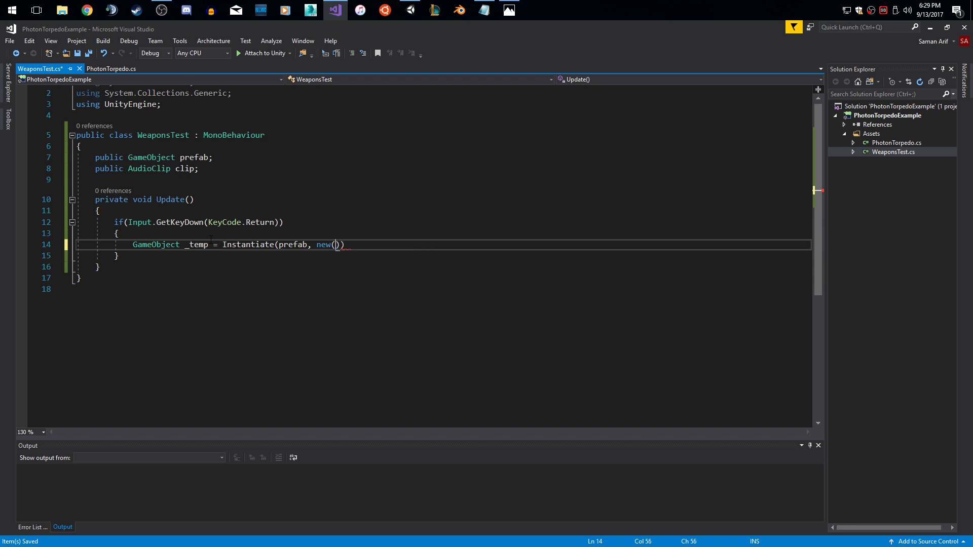
pyautogui.write('0,0,0')
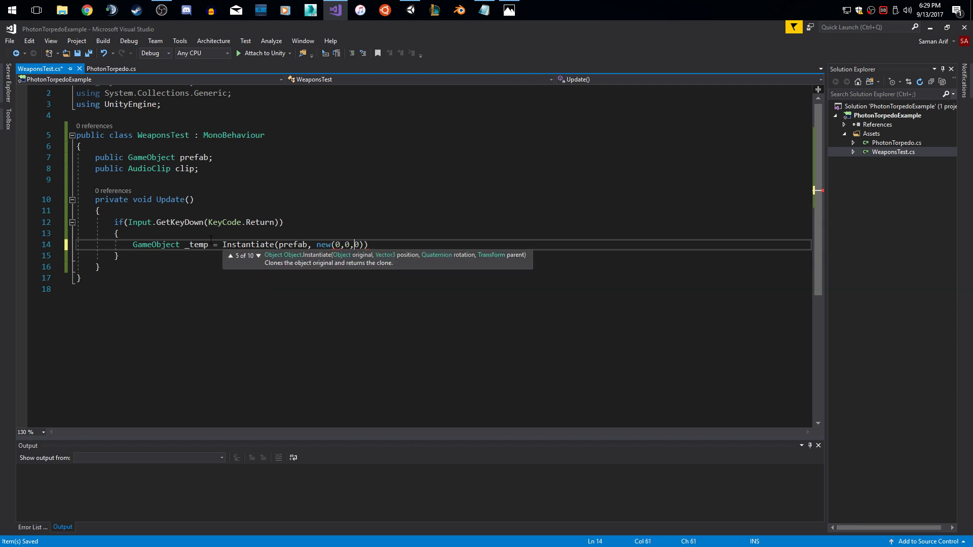
pyautogui.press('Left')
pyautogui.press('Left')
pyautogui.press('Left')
pyautogui.press('Left')
pyautogui.press('Left')
pyautogui.press('Left')
pyautogui.write('Vect')
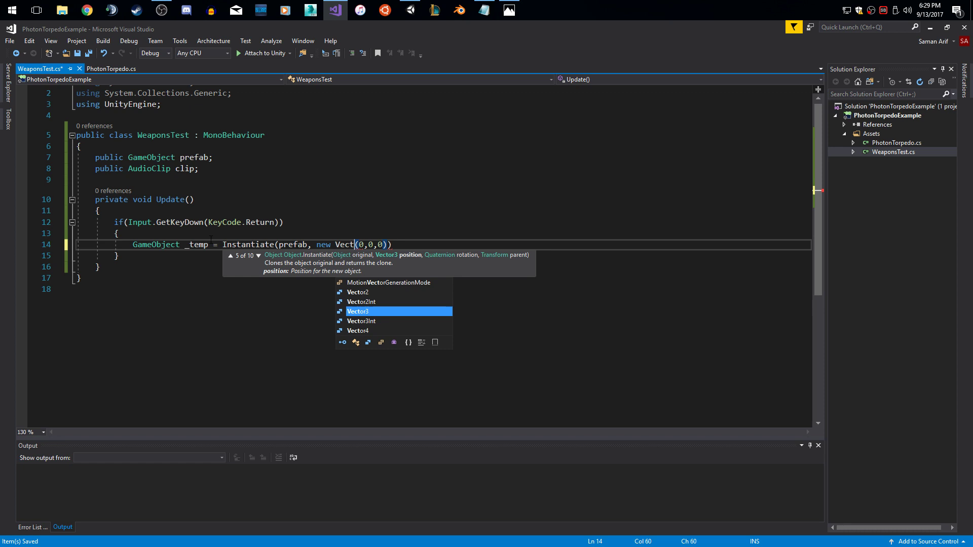
pyautogui.write('or3')
pyautogui.press('Right')
pyautogui.press('Right')
pyautogui.press('Right')
pyautogui.press('Right')
pyautogui.press('Right')
pyautogui.press('Right')
pyautogui.press('Right')
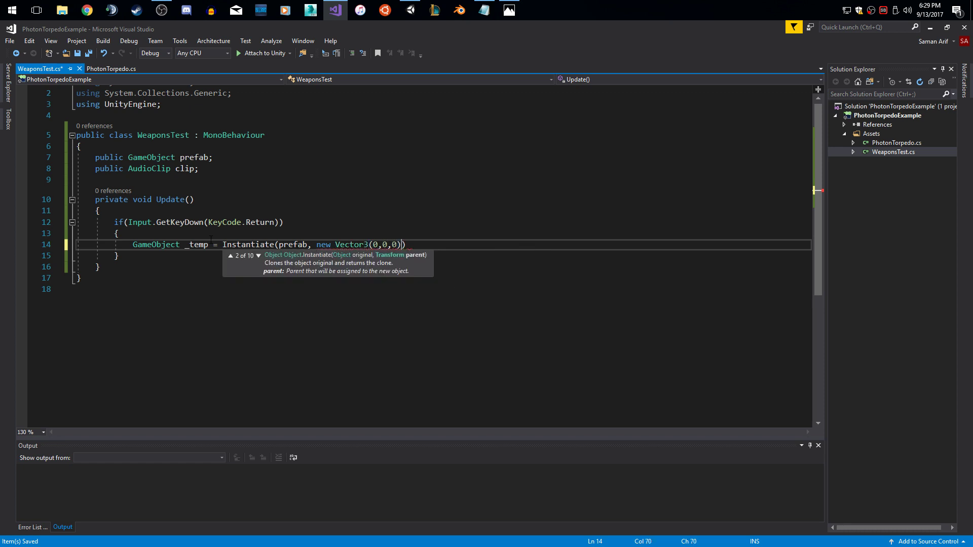
# Step: Complete the Instantiate statement with transform.rotation as the third argument and save the script
pyautogui.write(',')
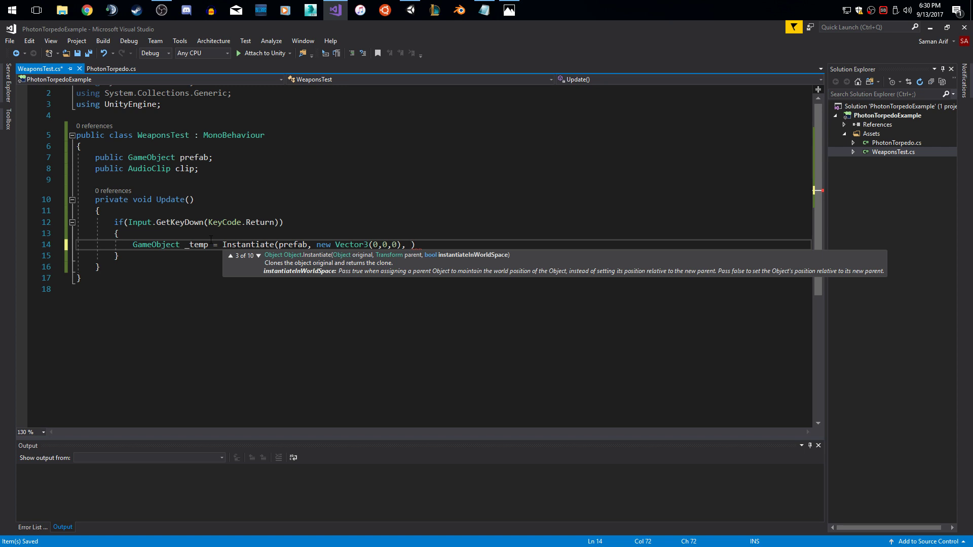
pyautogui.write('transform')
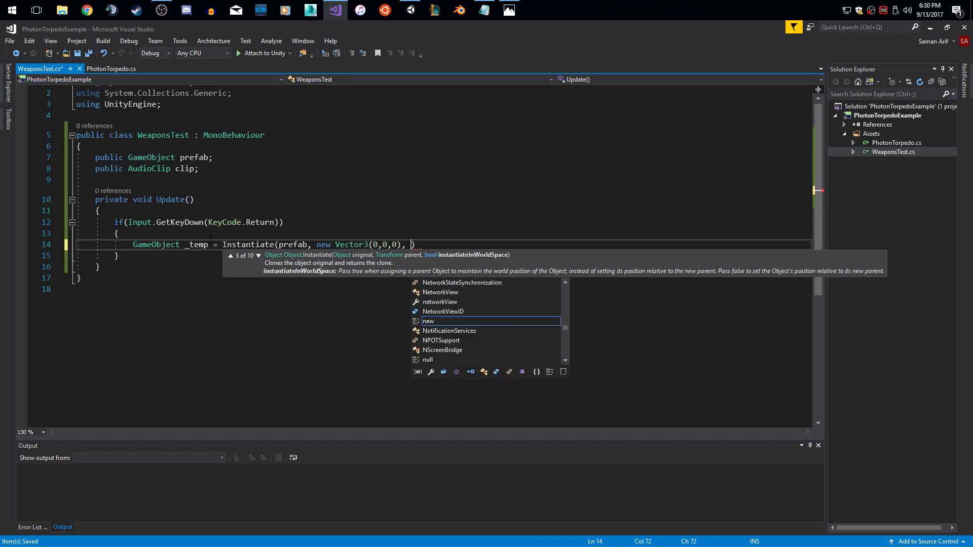
pyautogui.write('.rotation);')
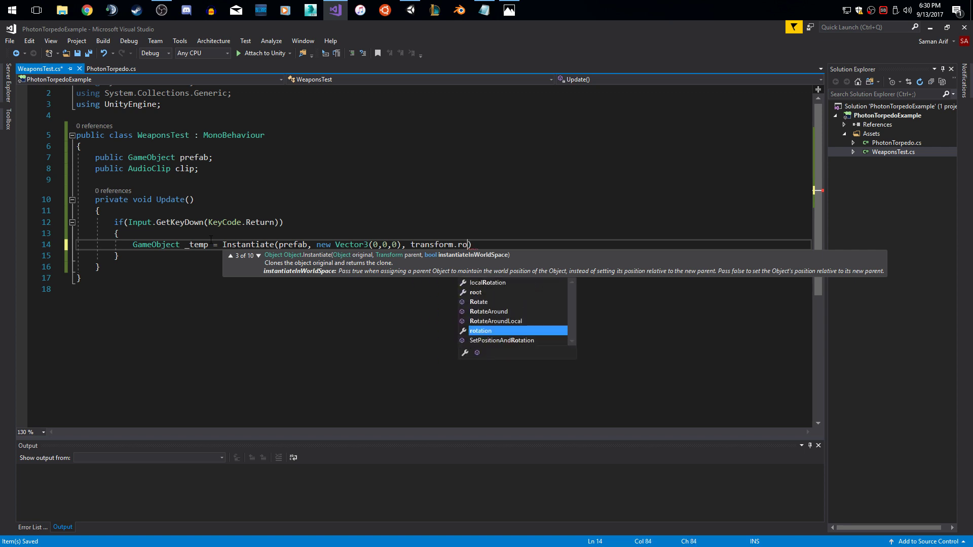
pyautogui.hotkey('ctrl', 's')
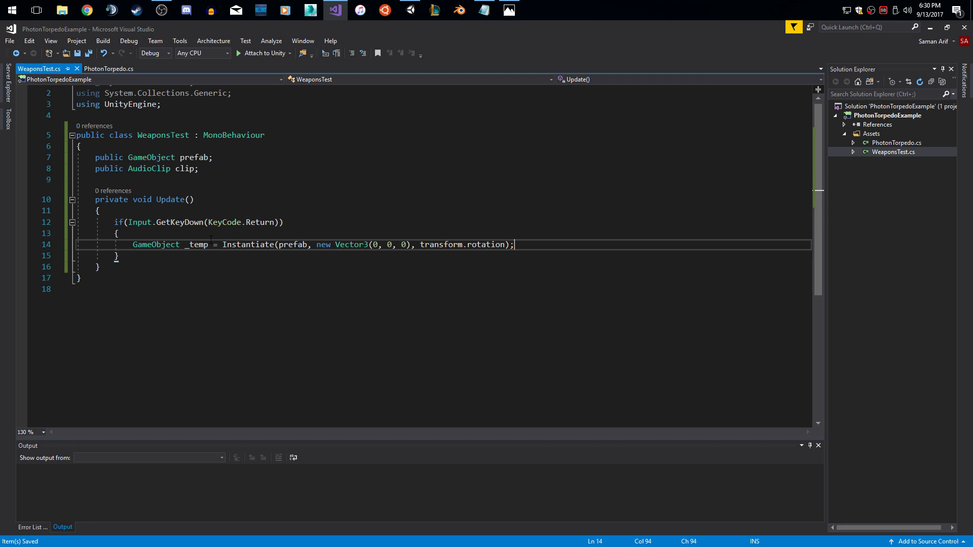
# Step: On a new line below the Instantiate statement, write the call _temp.AddComponent<AudioSource>()
pyautogui.press('Return')
pyautogui.write('_')
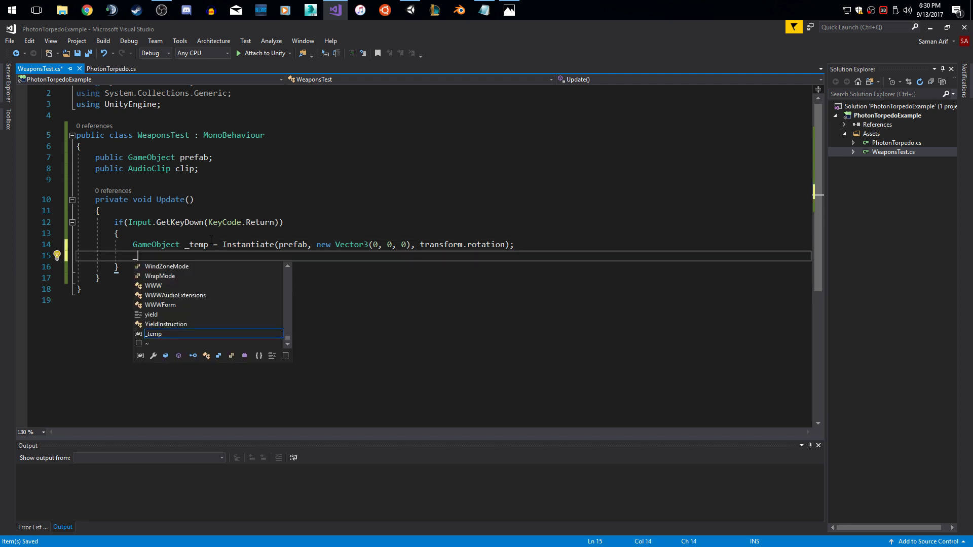
pyautogui.write('t')
pyautogui.press('Tab')
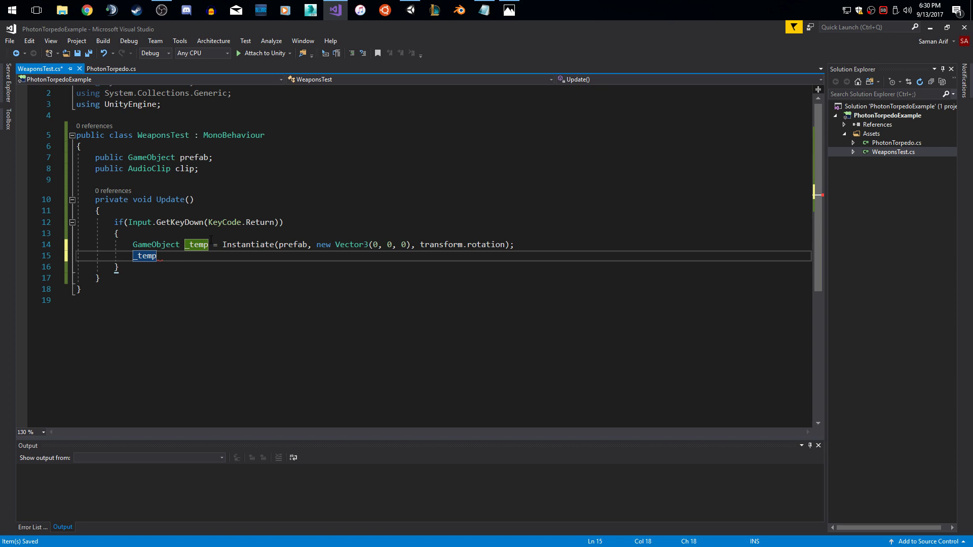
pyautogui.write('.Ad')
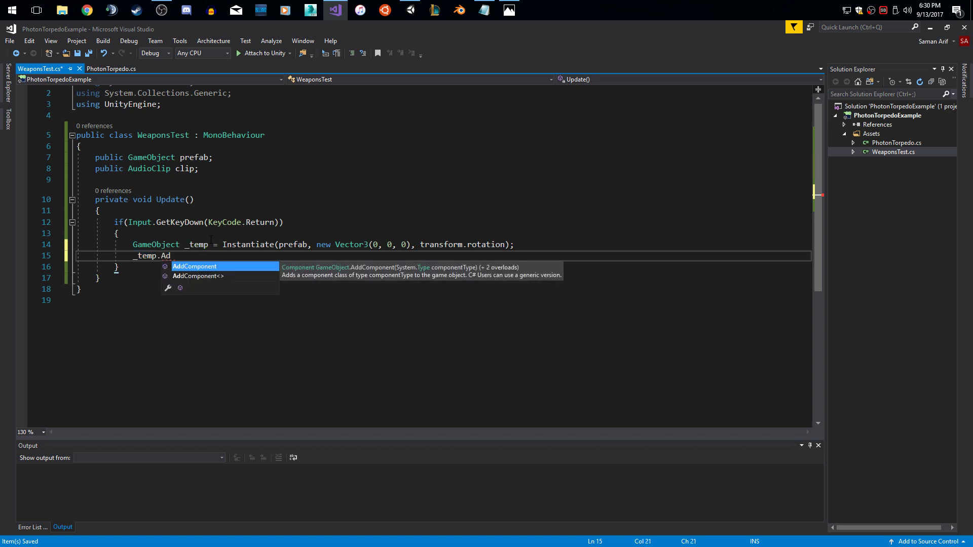
pyautogui.press('Tab')
pyautogui.write('<Aud')
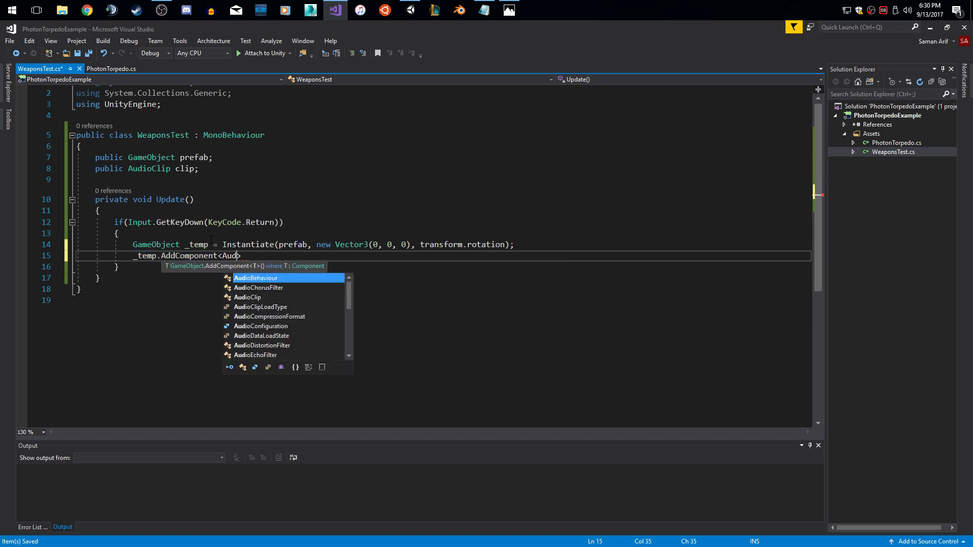
pyautogui.write('ioS')
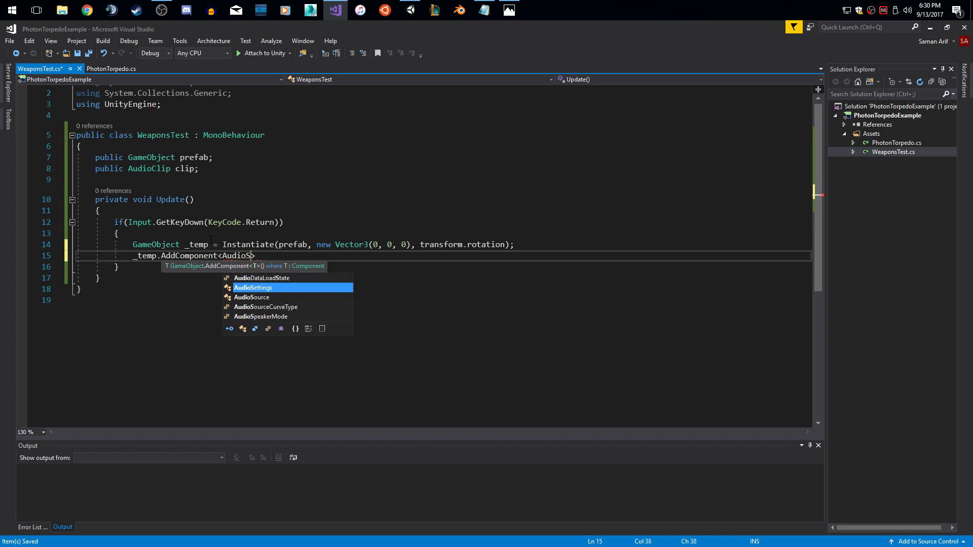
pyautogui.press('Tab')
pyautogui.write('>()')
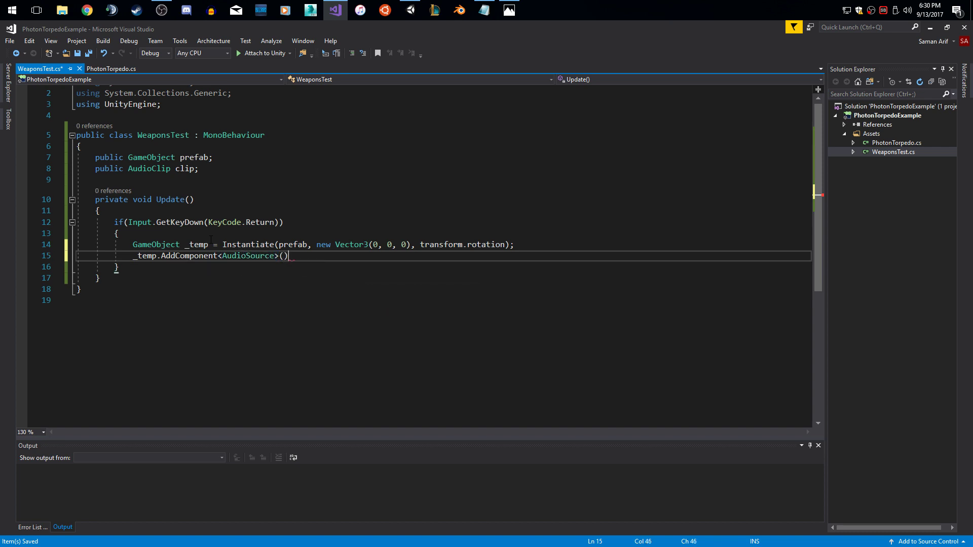
# Step: Complete the AddComponent line with .playOnAwake = false; and save the script
pyautogui.write('.pla')
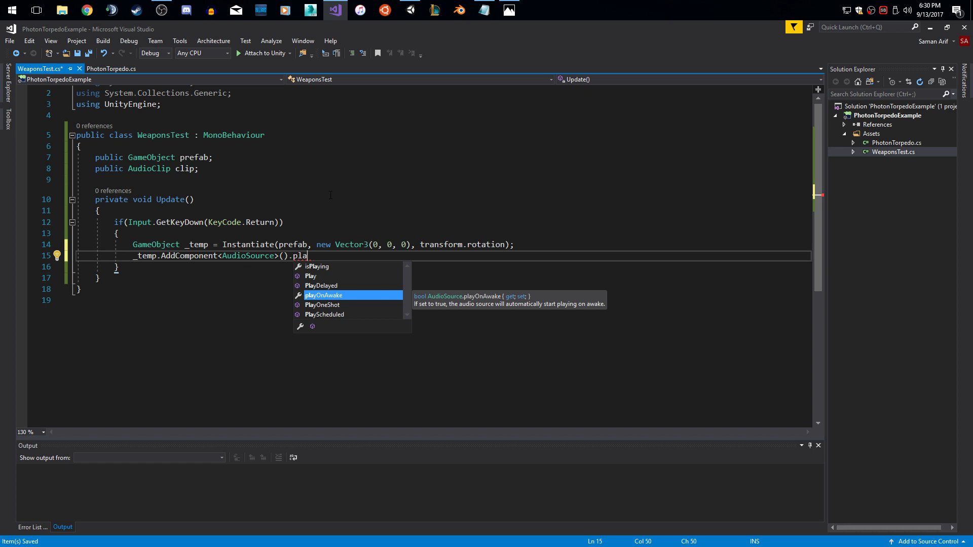
pyautogui.press('Up')
pyautogui.press('Down')
pyautogui.press('Tab')
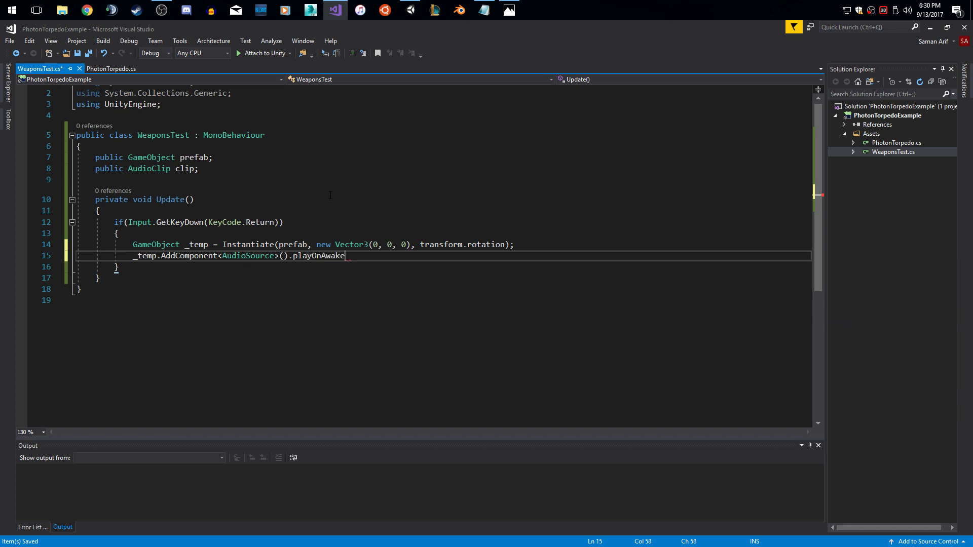
pyautogui.write('= fals')
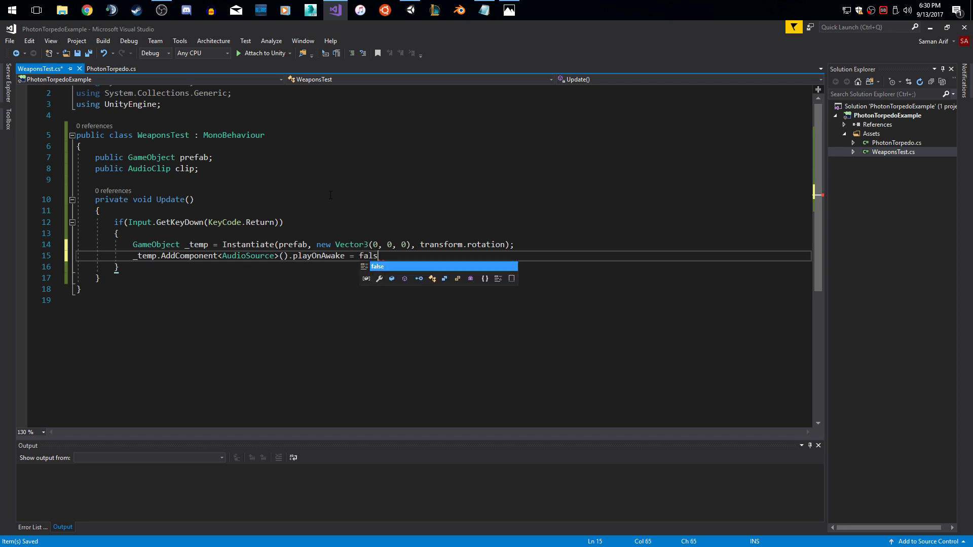
pyautogui.write('e;')
pyautogui.hotkey('ctrl', 's')
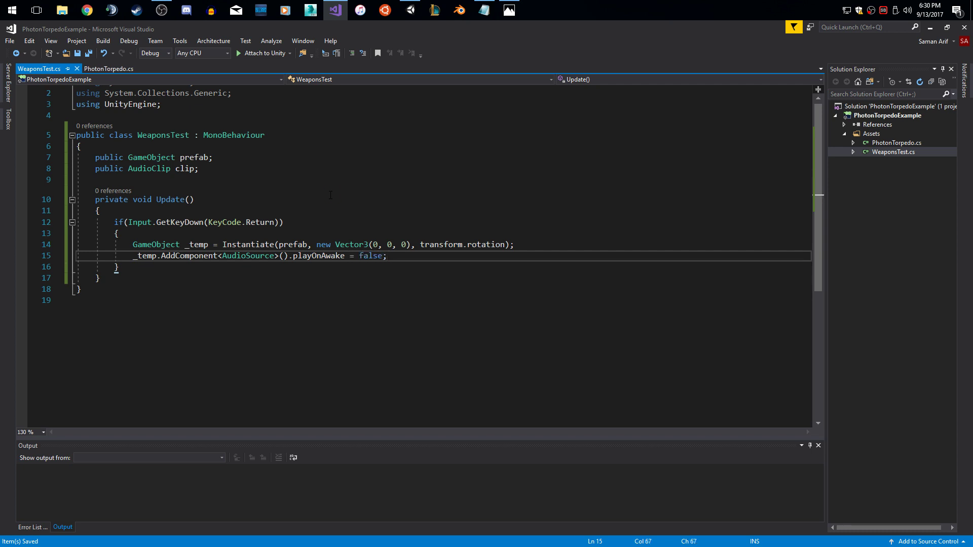
# Step: Add the line _temp.GetComponent<AudioSource>().clip = clip; below the playOnAwake statement and save the script
pyautogui.press('Return')
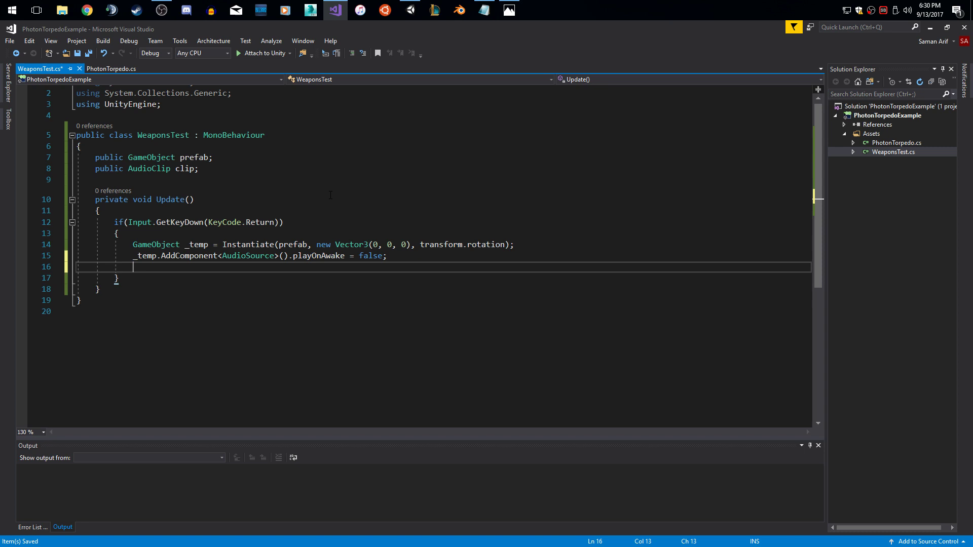
pyautogui.write('_temp')
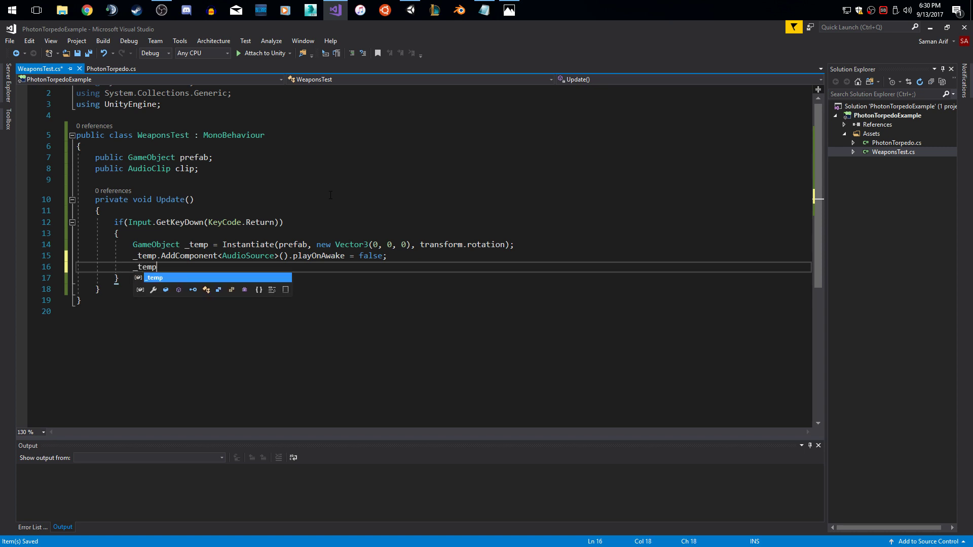
pyautogui.write('.Get')
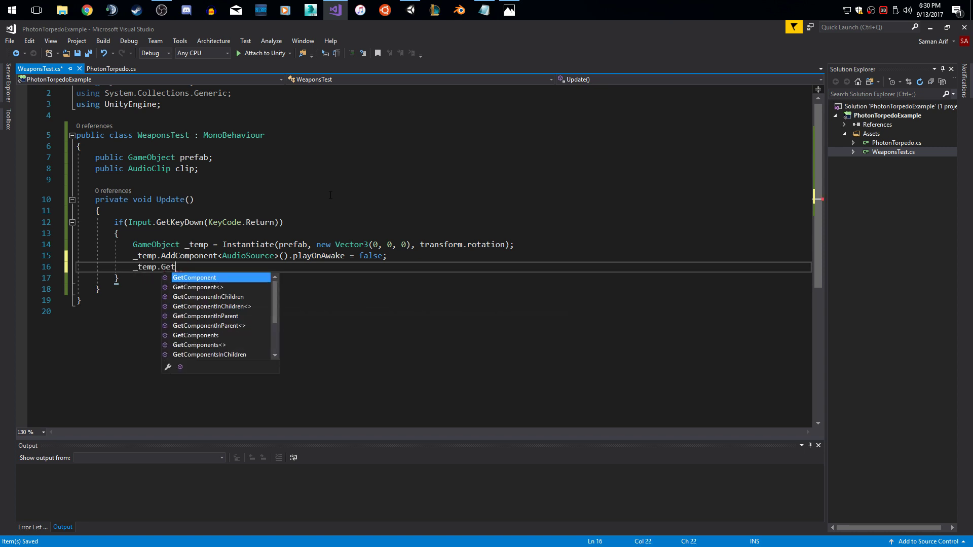
pyautogui.press('Tab')
pyautogui.write('<')
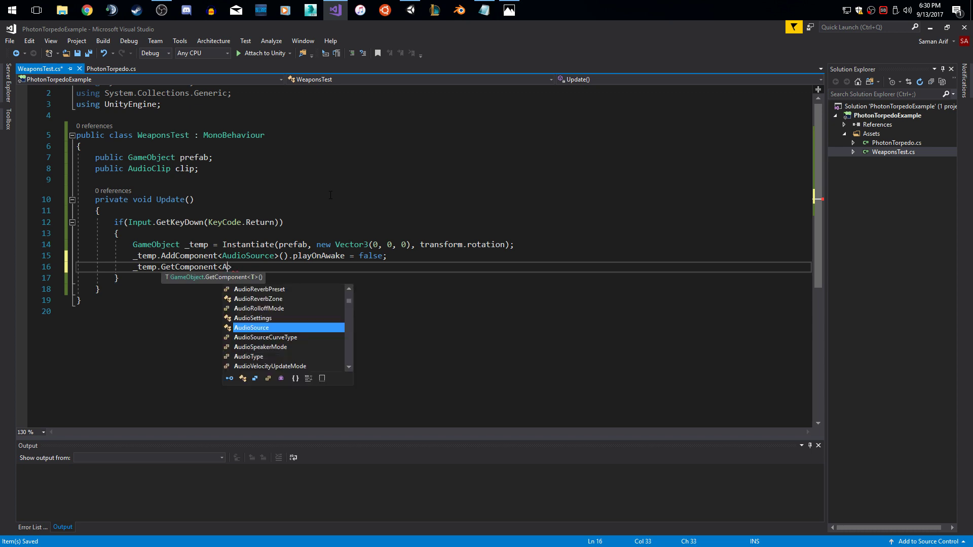
pyautogui.press('Tab')
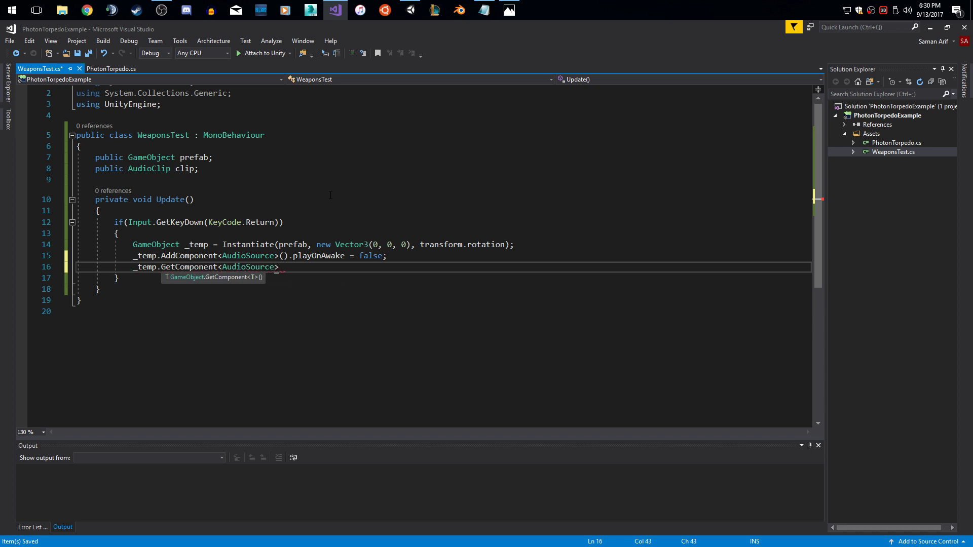
pyautogui.write('>().cl')
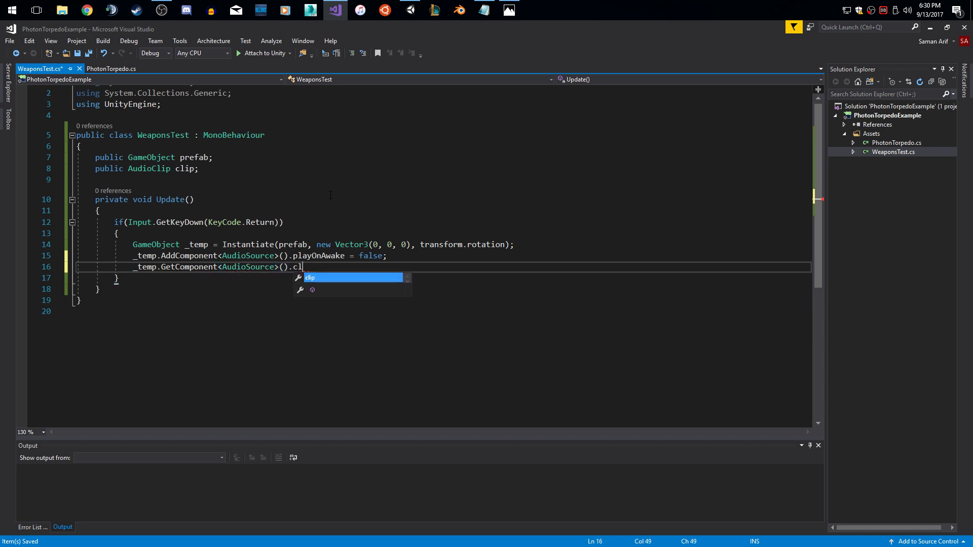
pyautogui.press('Tab')
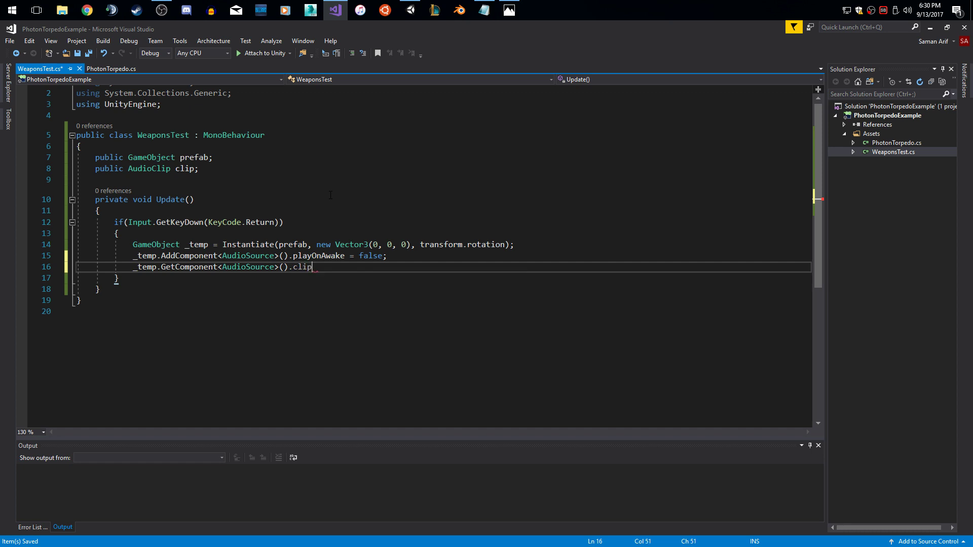
pyautogui.write('= clip;')
pyautogui.hotkey('ctrl', 's')
# Step: Add the line _temp.GetComponent<AudioSource>().Play(); below the clip assignment and save the script
pyautogui.press('Return')
pyautogui.write('_temp.Get')
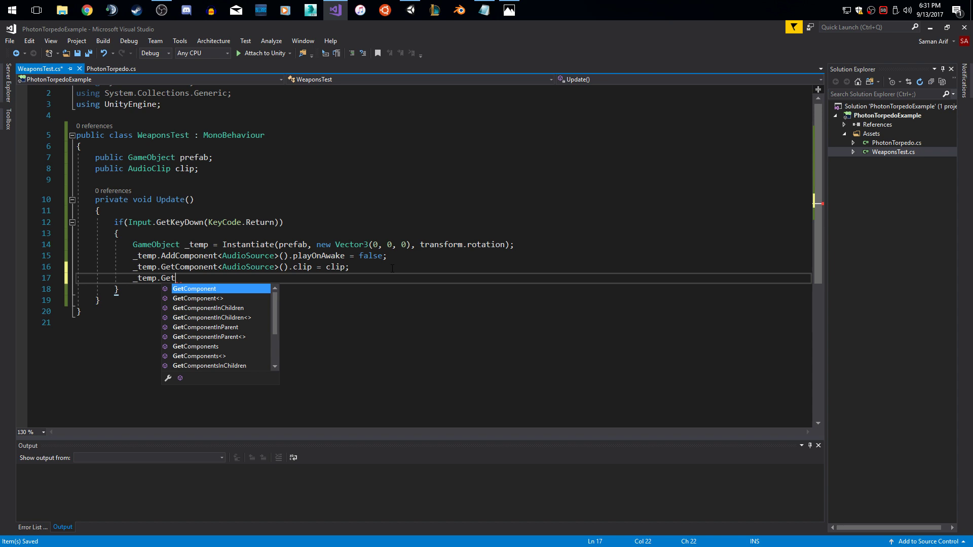
pyautogui.press('Tab')
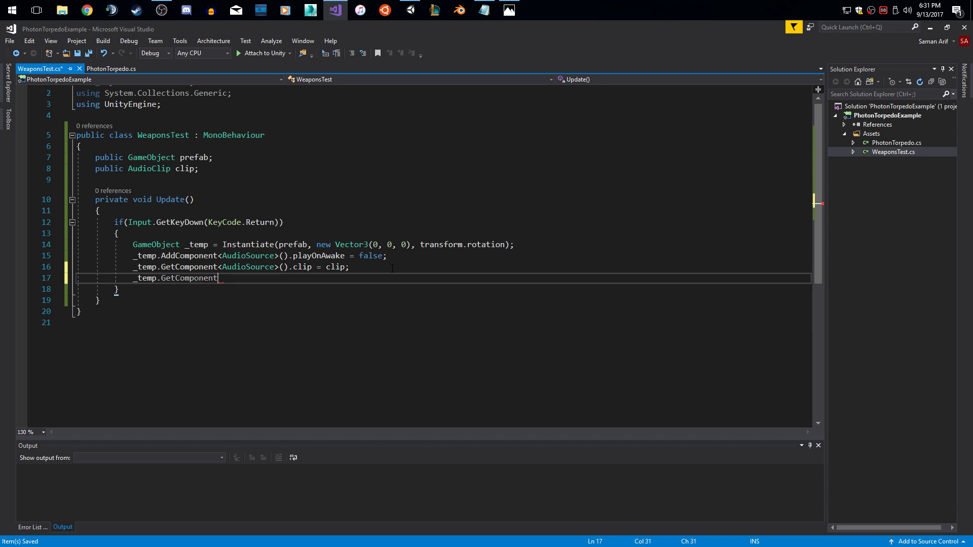
pyautogui.write('<A>')
pyautogui.press('Tab')
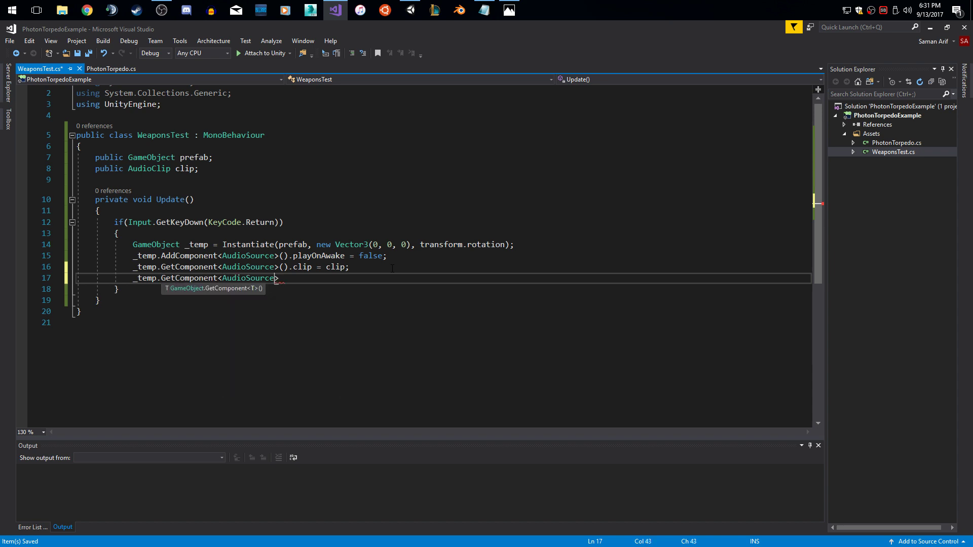
pyautogui.write('>().Pl')
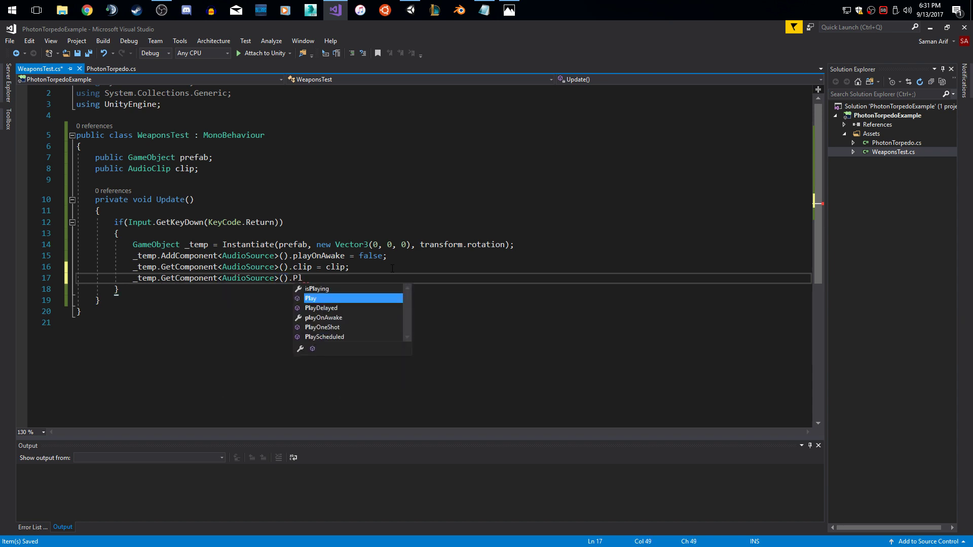
pyautogui.press('Tab')
pyautogui.write('();')
pyautogui.hotkey('ctrl', 's')
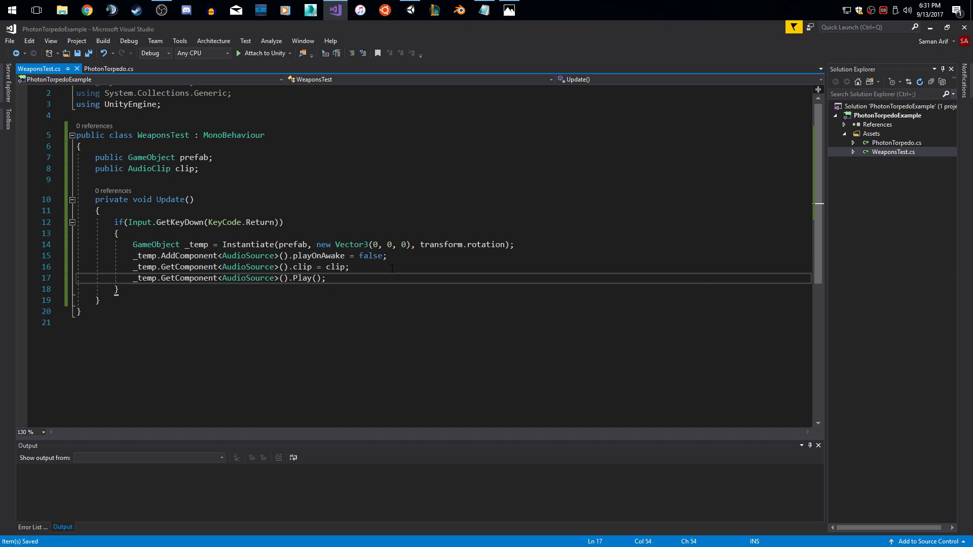
# Step: Switch to Unity, create an empty game object in the photon scene and reset its position to 0, 0, 0
pyautogui.click(410, 9)
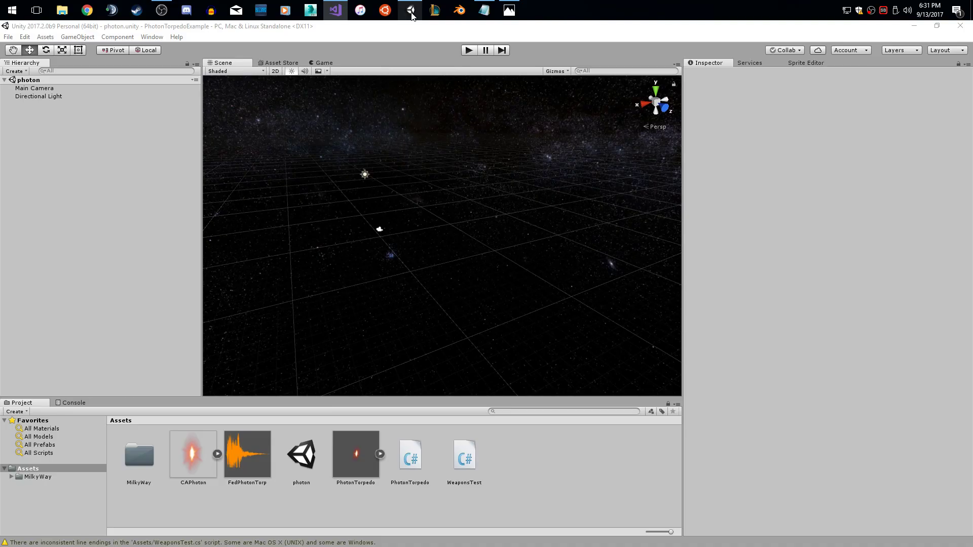
pyautogui.rightClick(70, 142)
pyautogui.click(140, 227)
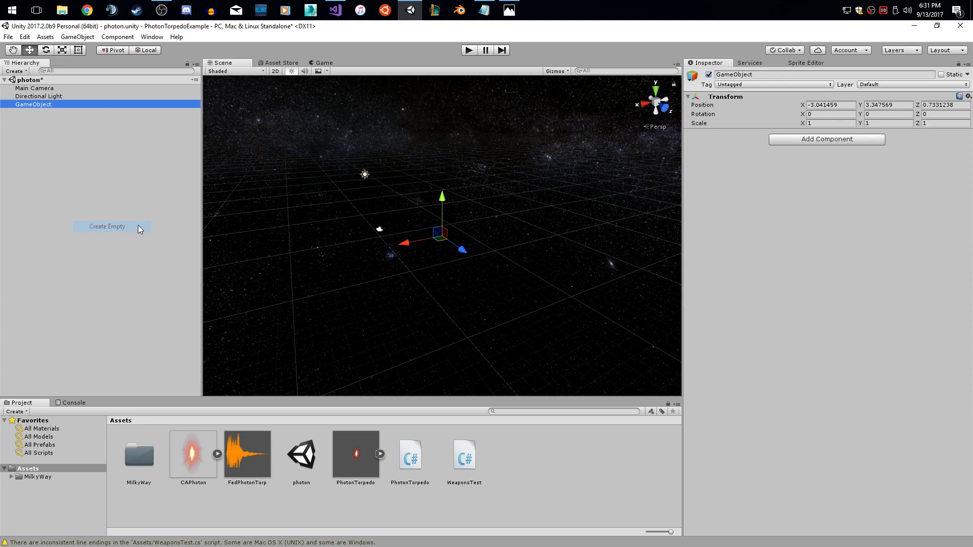
pyautogui.rightClick(783, 104)
pyautogui.click(780, 101)
# Step: Set the empty game object's Y position to 2 and its X rotation to 90
pyautogui.moveTo(408, 306); pyautogui.dragTo(569, 152, button='right')
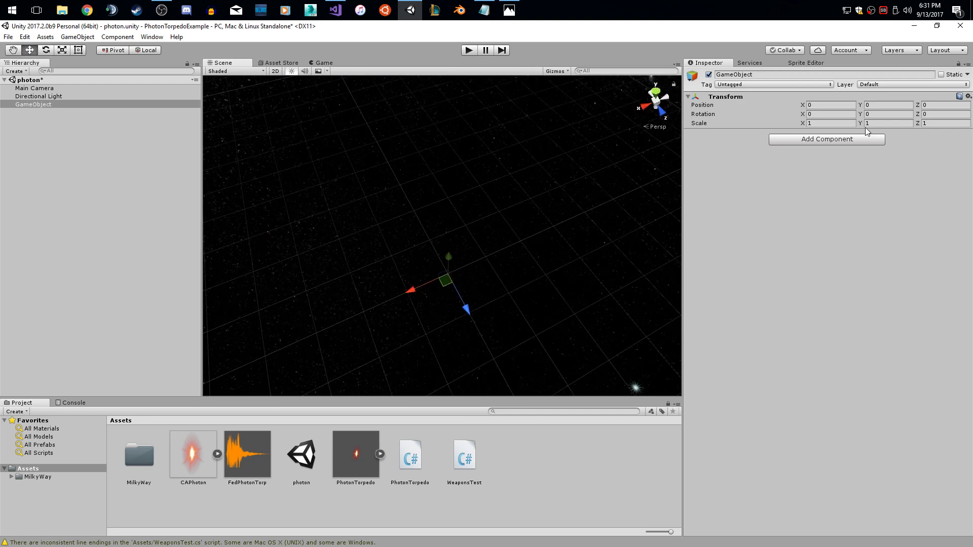
pyautogui.click(876, 106)
pyautogui.write('2')
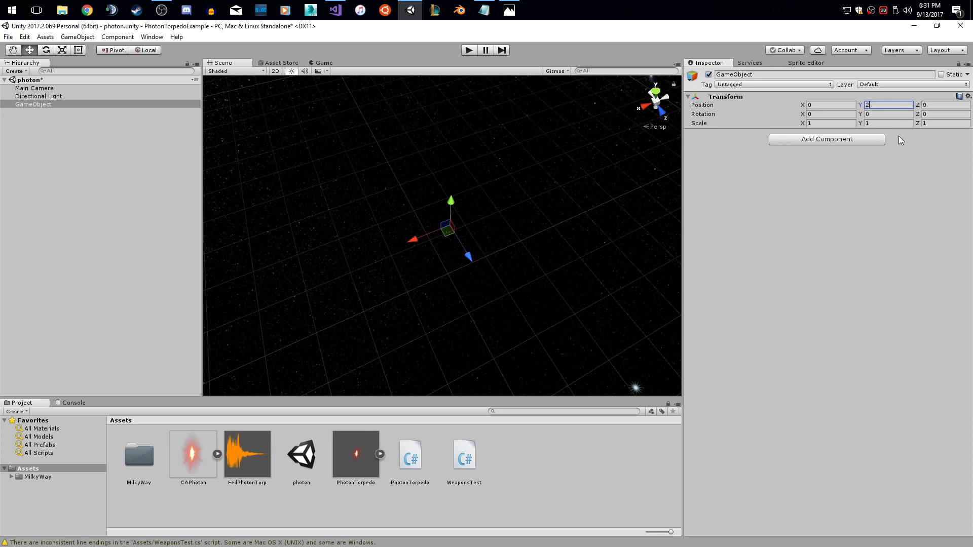
pyautogui.click(833, 113)
pyautogui.write('90')
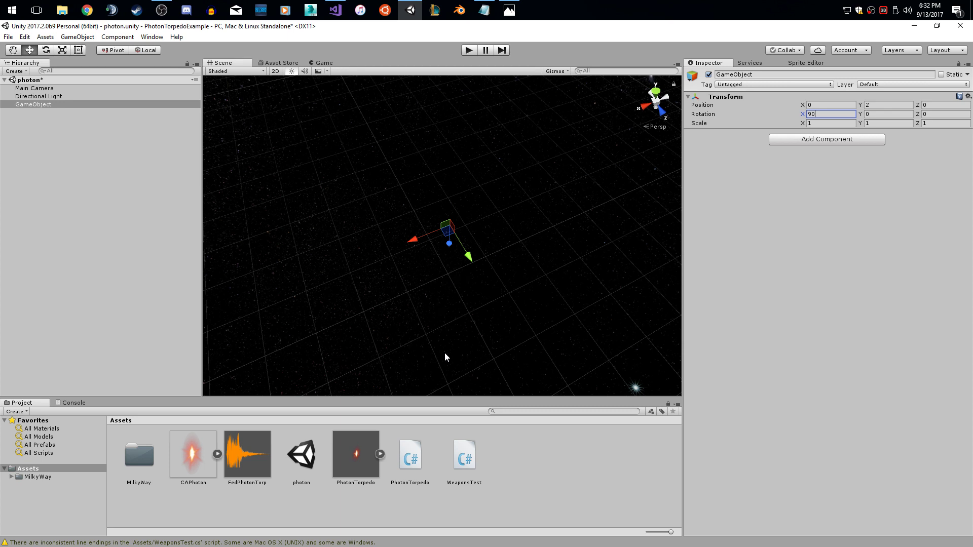
# Step: Attach the WeaponsTest script to the empty game object, assign the PhotonTorpedo prefab and FedPhotonTorp clip to it, and save the scene
pyautogui.hotkey('ctrl', 's')
pyautogui.moveTo(462, 459); pyautogui.dragTo(752, 244)
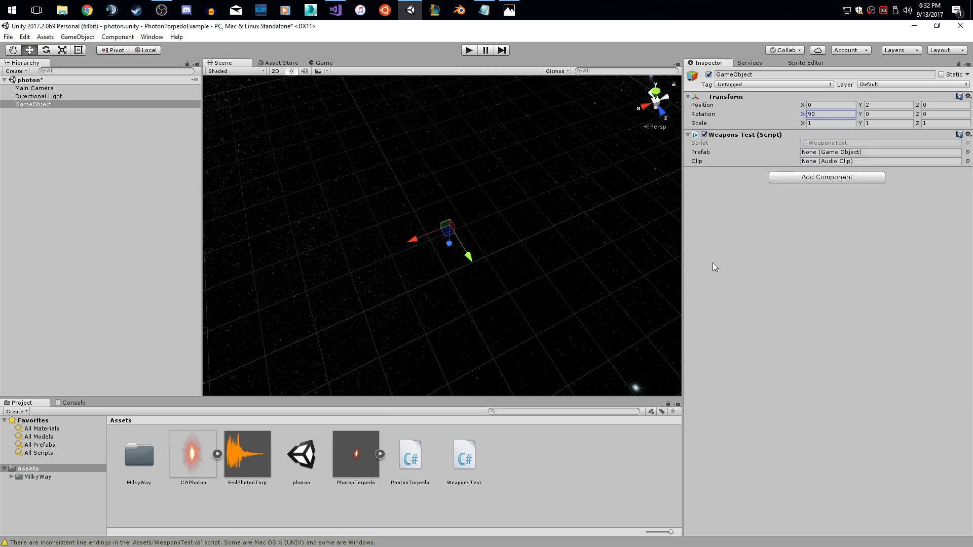
pyautogui.moveTo(256, 452); pyautogui.dragTo(829, 162)
pyautogui.moveTo(336, 479); pyautogui.dragTo(853, 153)
pyautogui.click(71, 227)
pyautogui.hotkey('ctrl', 's')
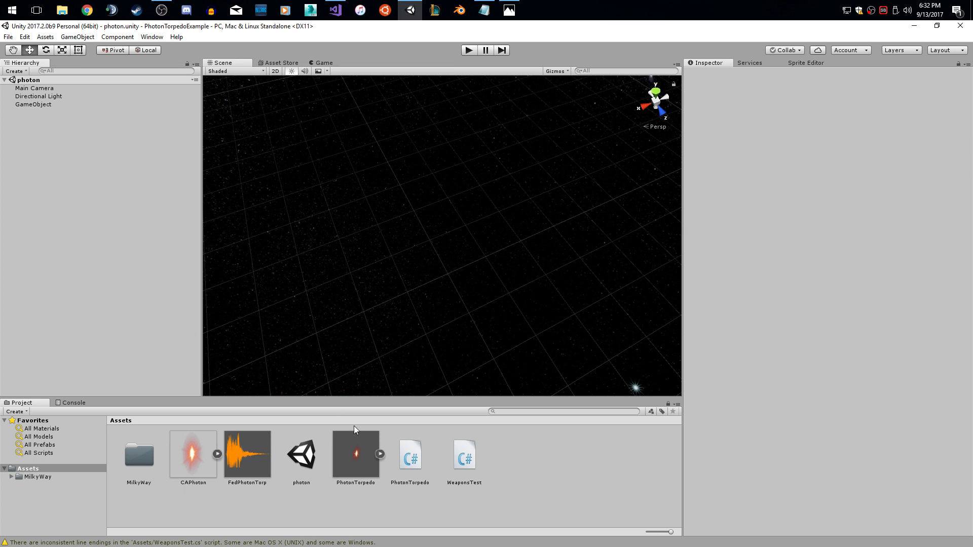
# Step: Add the Photon Torpedo script to the PhotonTorpedo prefab and set its speed to 100
pyautogui.click(354, 457)
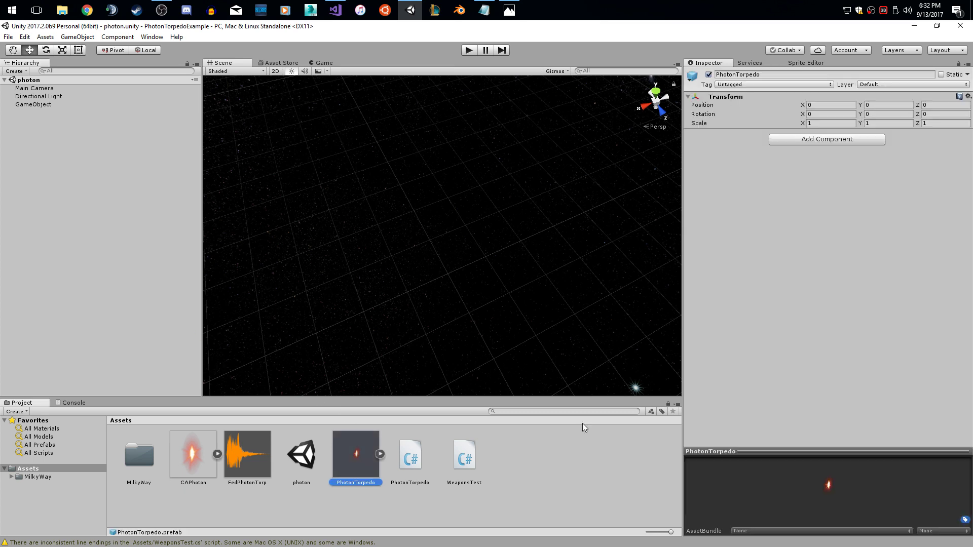
pyautogui.click(815, 141)
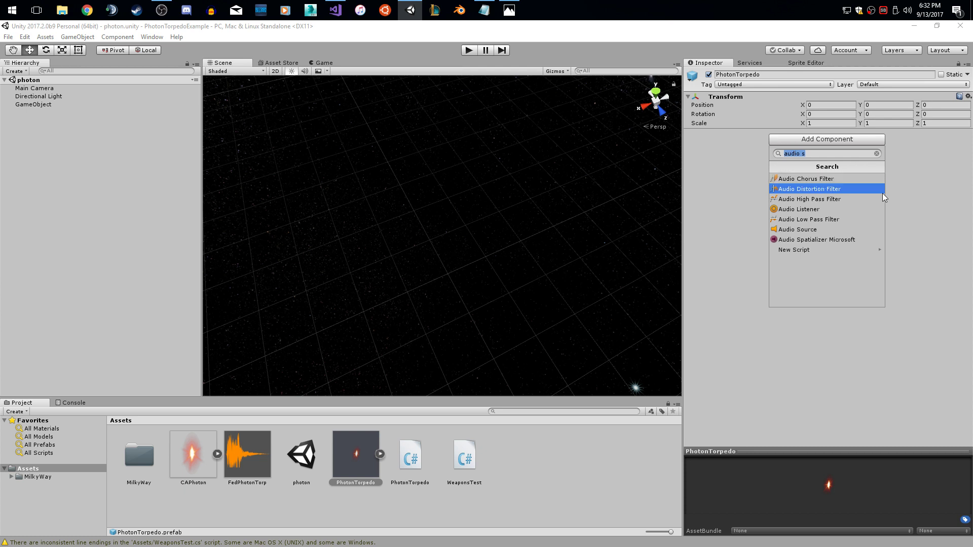
pyautogui.write('pho')
pyautogui.press('Return')
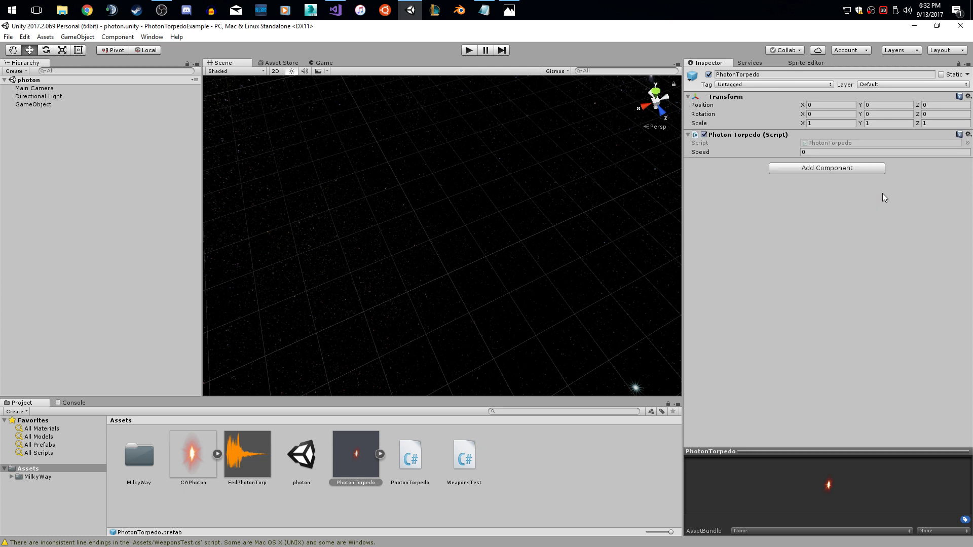
pyautogui.click(838, 152)
pyautogui.write('100')
# Step: Set the Main Camera's X rotation to 60 and save the scene
pyautogui.click(34, 88)
pyautogui.press('f')
pyautogui.moveTo(439, 195); pyautogui.dragTo(404, 184, button='right')
pyautogui.click(82, 109)
pyautogui.click(86, 104)
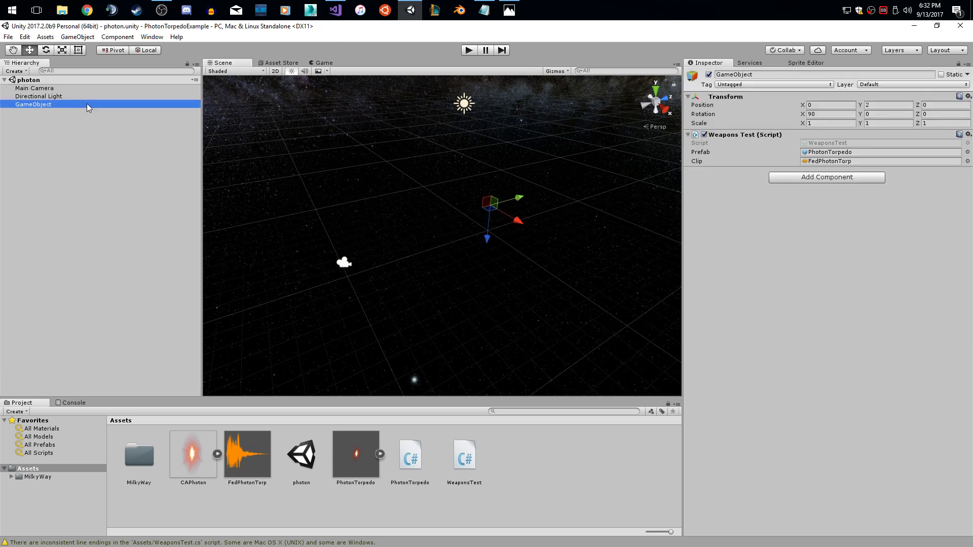
pyautogui.click(57, 90)
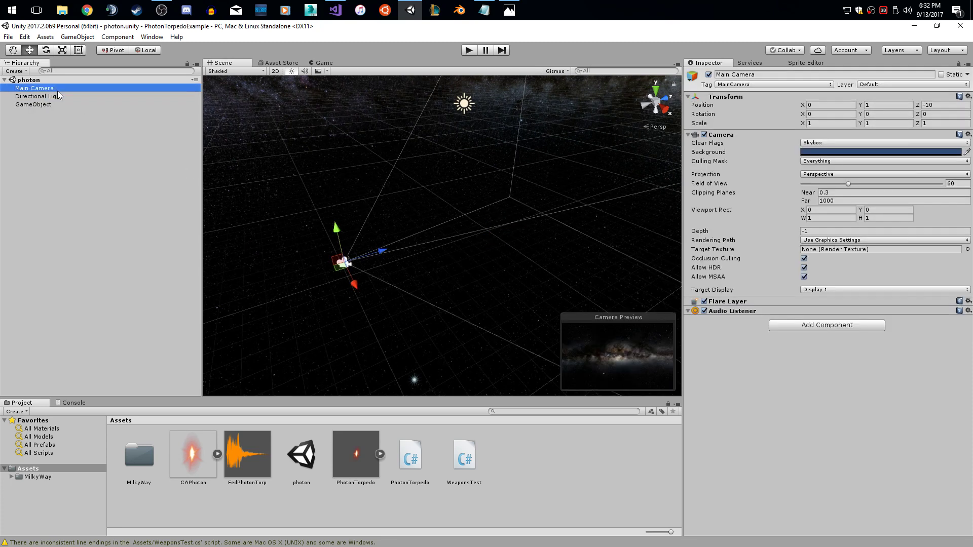
pyautogui.click(822, 112)
pyautogui.write('60')
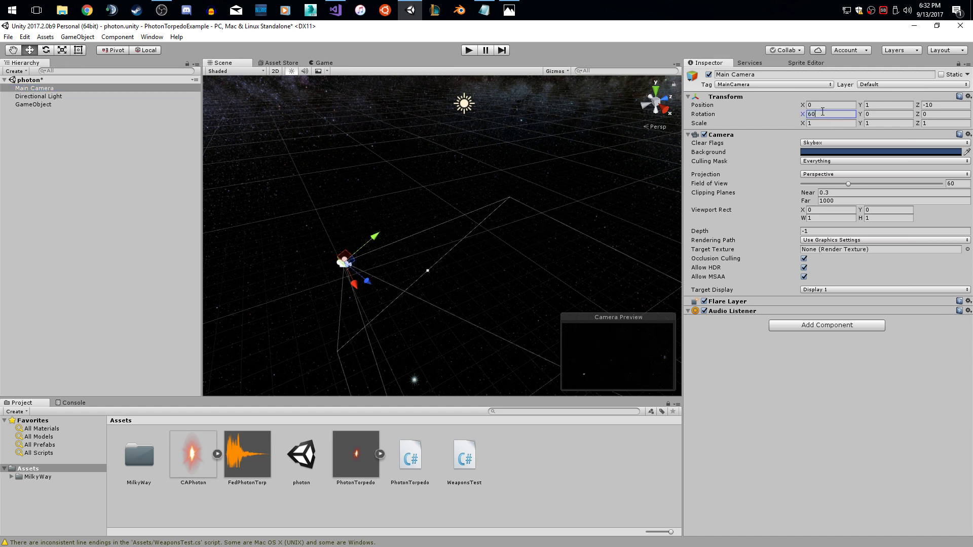
pyautogui.hotkey('ctrl', 's')
# Step: Check the weapons test and torpedo prefab settings, and play the scene to fire four test torpedoes
pyautogui.click(89, 105)
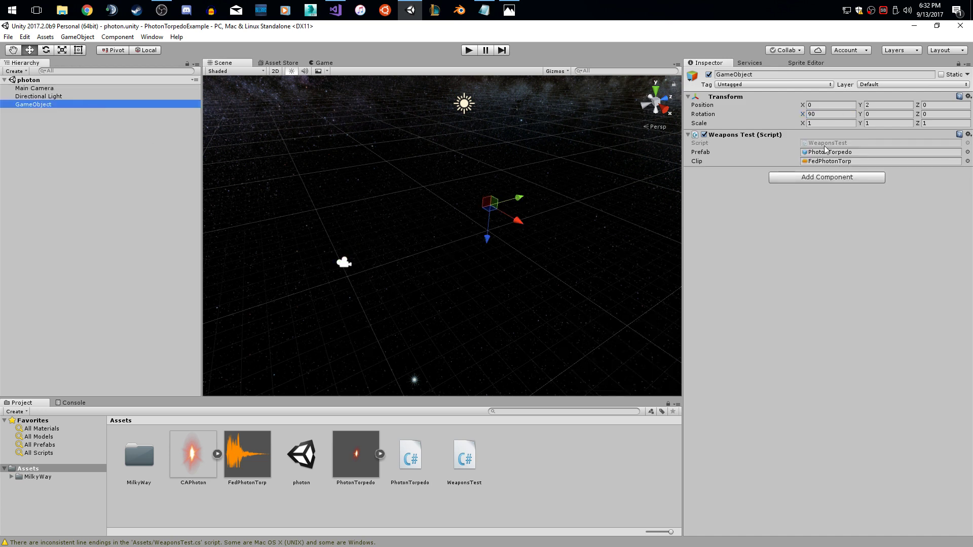
pyautogui.click(374, 440)
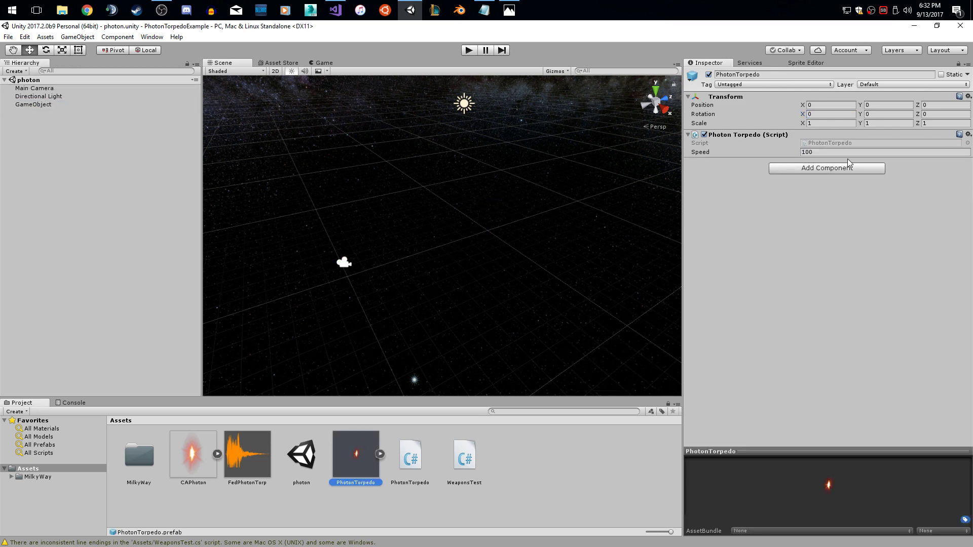
pyautogui.click(98, 130)
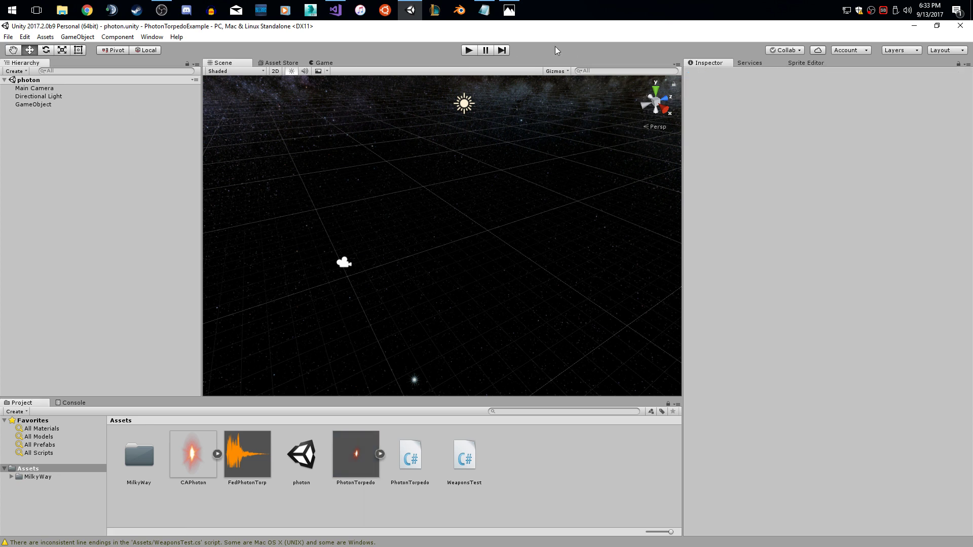
pyautogui.click(467, 50)
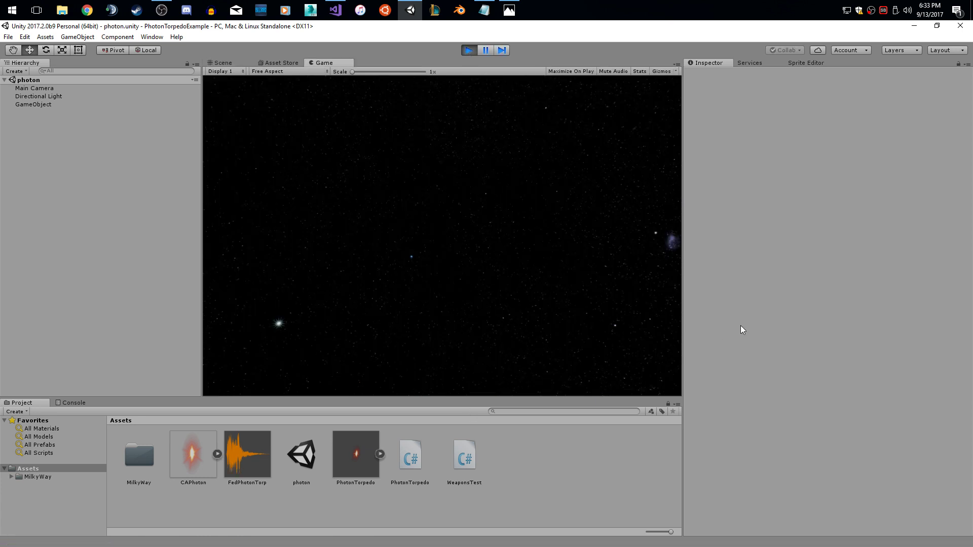
pyautogui.press('space')
pyautogui.press('space')
pyautogui.press('space')
pyautogui.press('space')
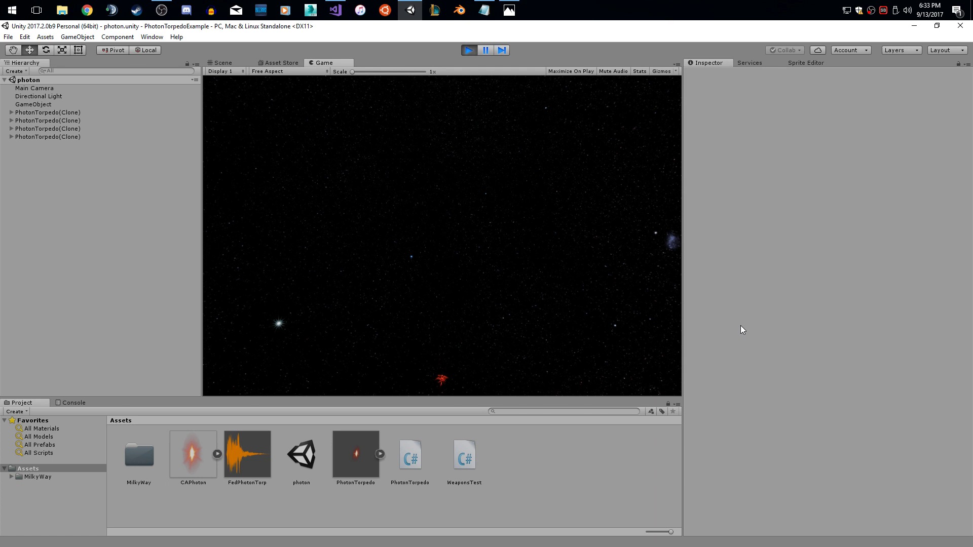
# Step: Set the Main Camera's X rotation to 80 during play, watch more torpedoes being fired, and stop play mode
pyautogui.click(62, 87)
pyautogui.click(827, 114)
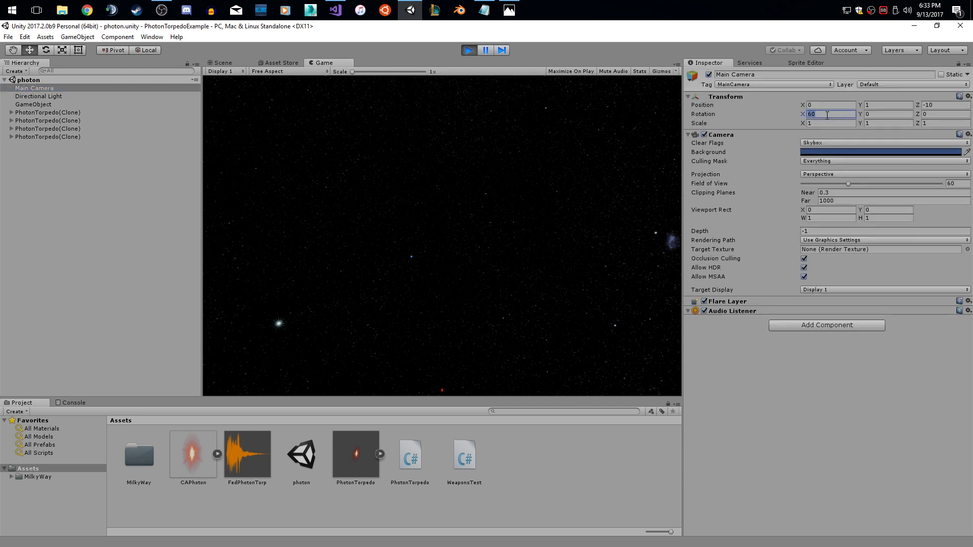
pyautogui.write('80')
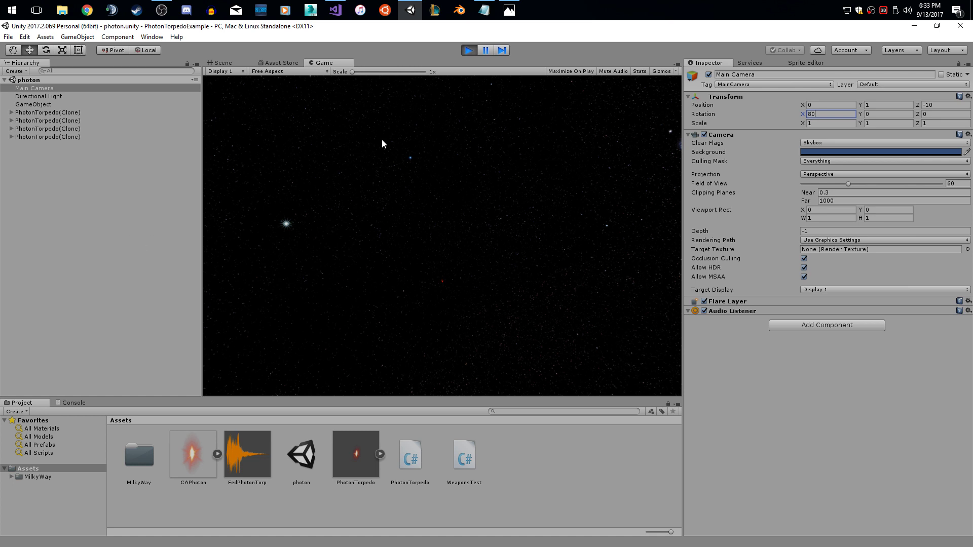
pyautogui.click(147, 217)
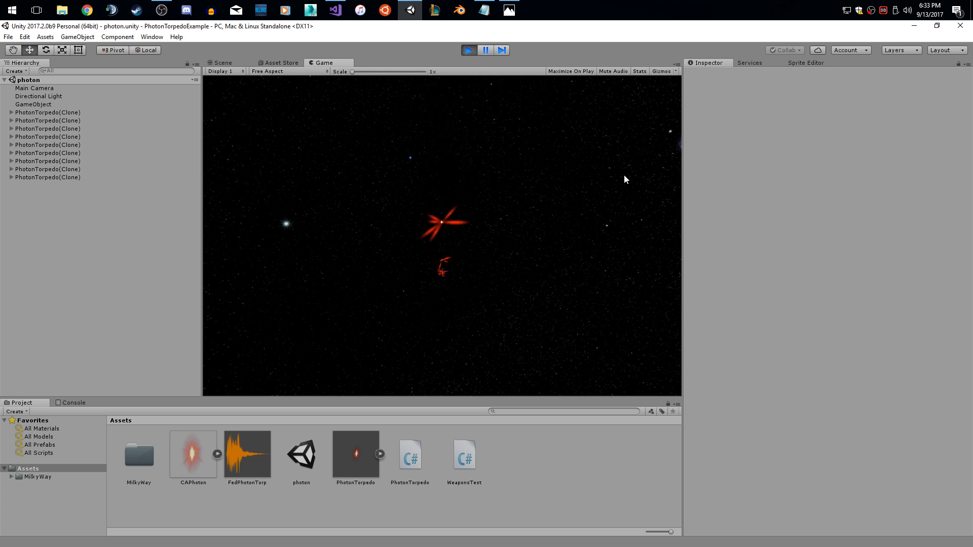
pyautogui.click(468, 50)
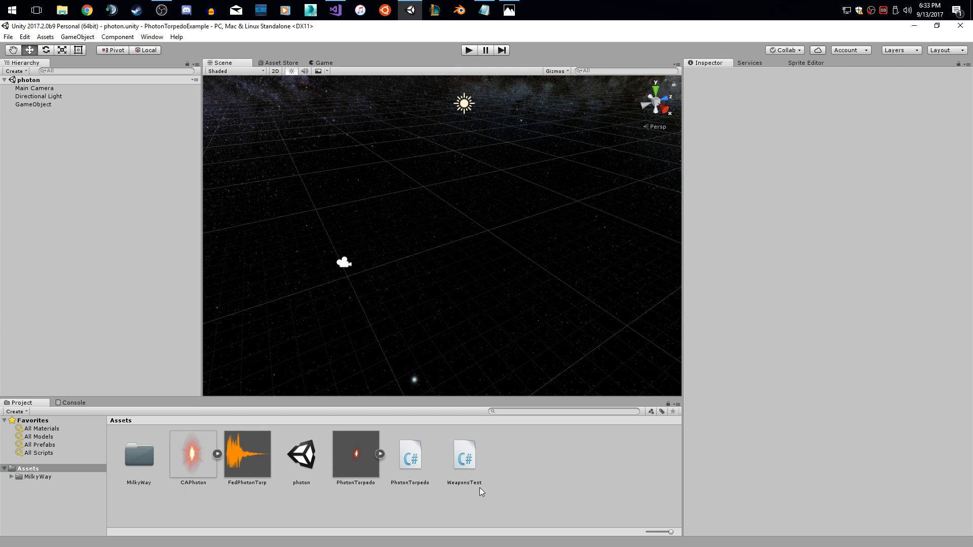
pyautogui.click(161, 10)
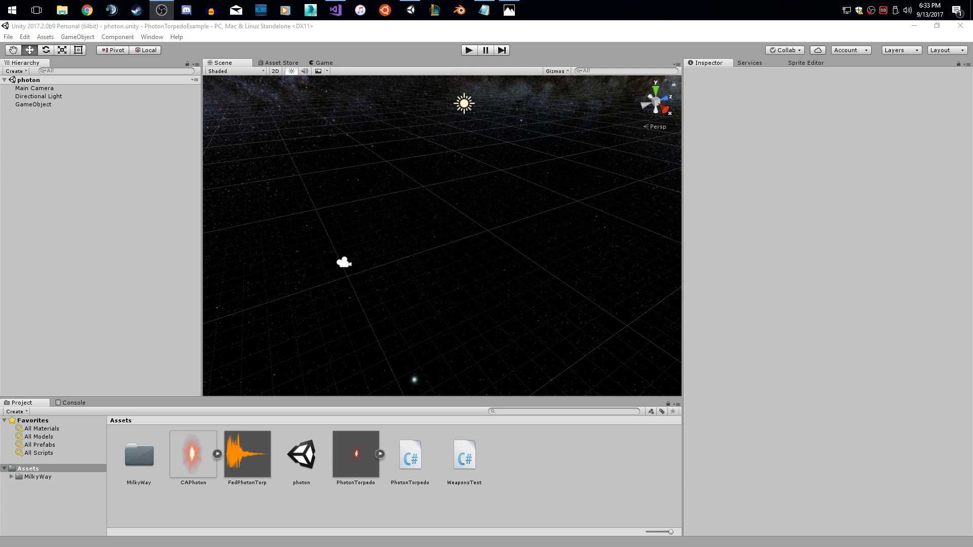